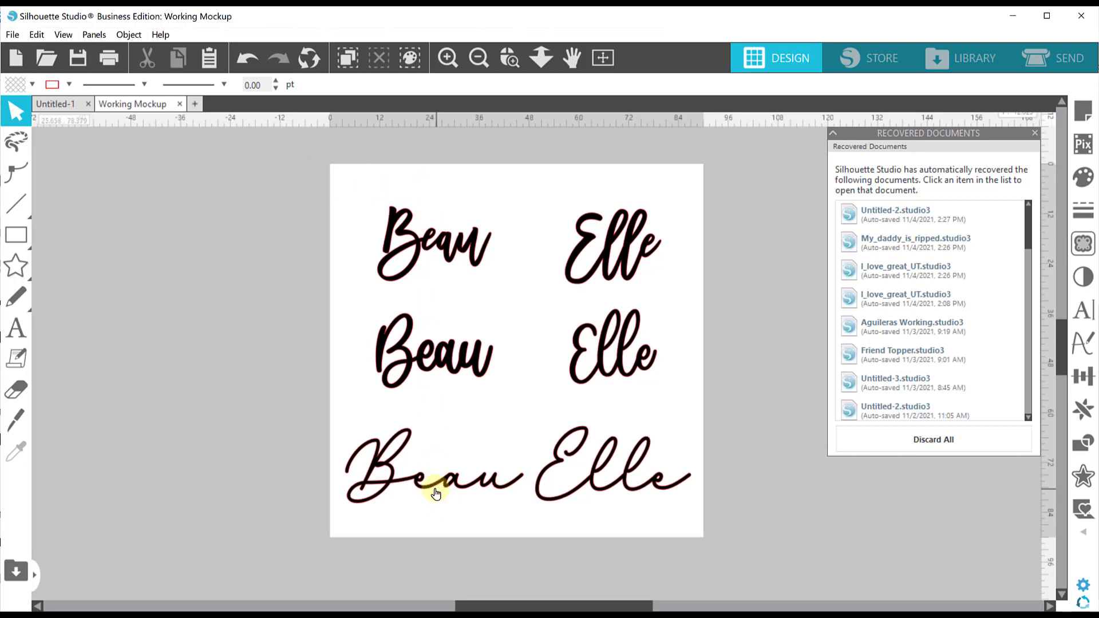
Compare the sizes of the three script versions of the first name and check the page dimensions.
{"action": "left_click", "coordinate": [427, 243]}
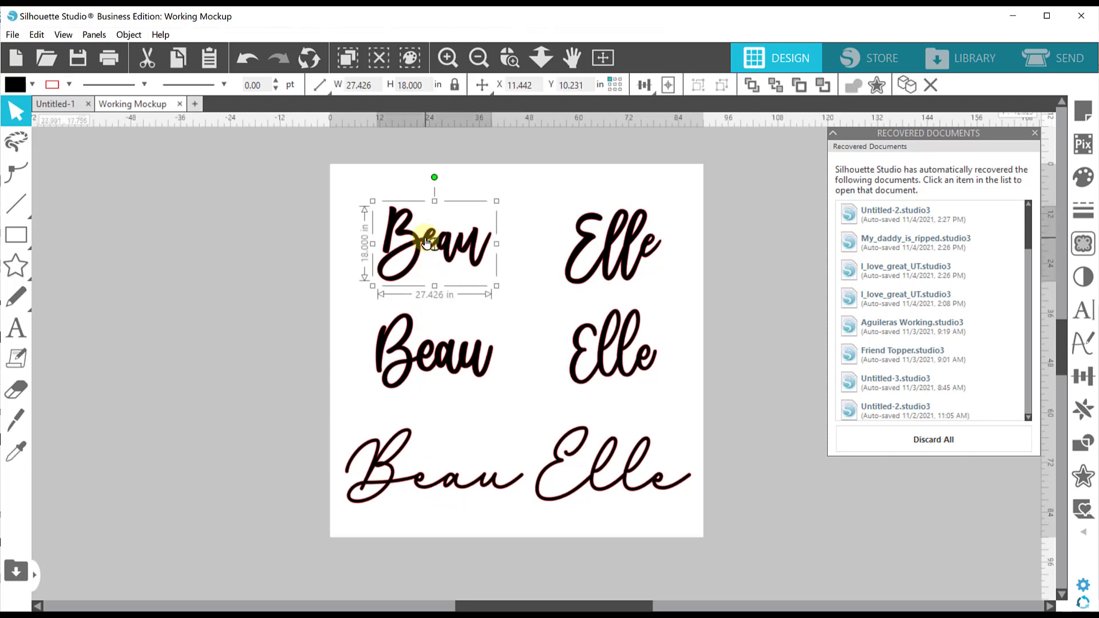
{"action": "left_click", "coordinate": [432, 343]}
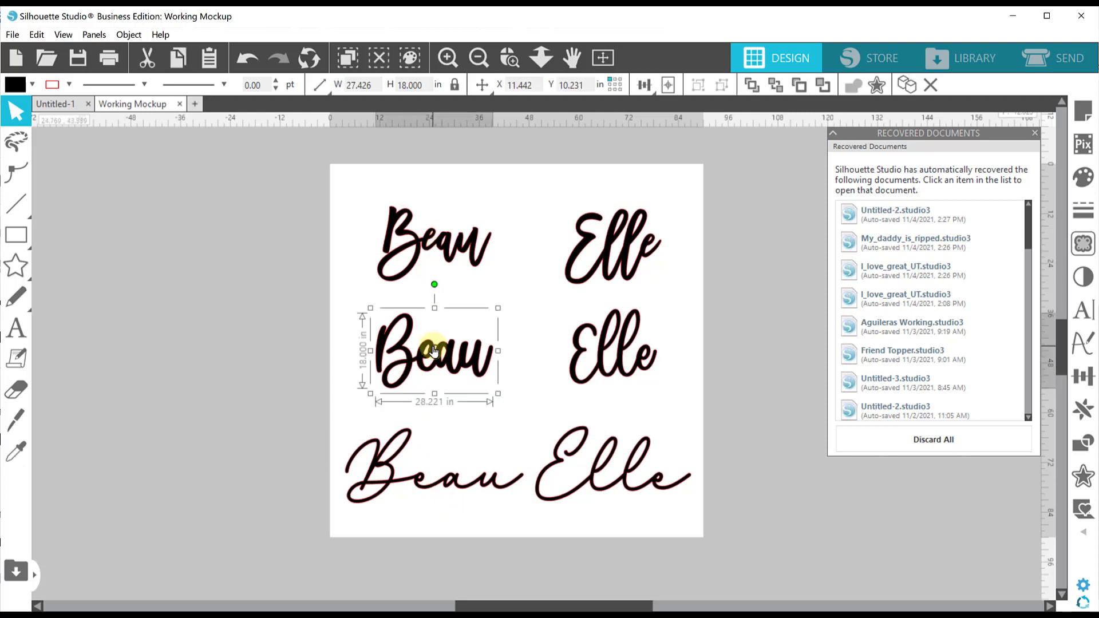
{"action": "left_click", "coordinate": [431, 252]}
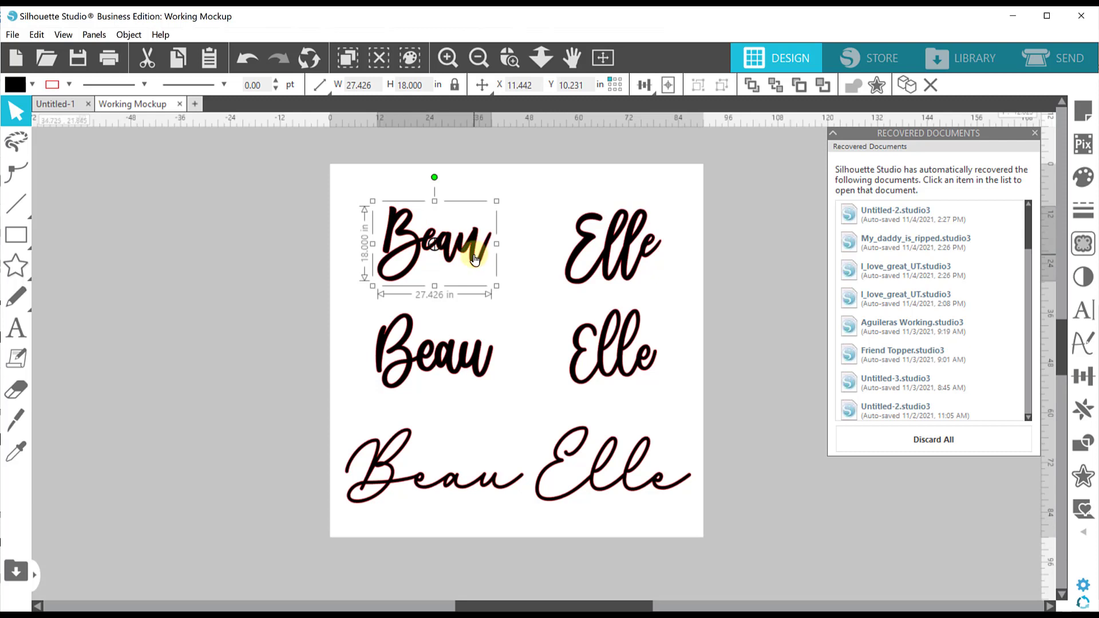
{"action": "left_click", "coordinate": [452, 353]}
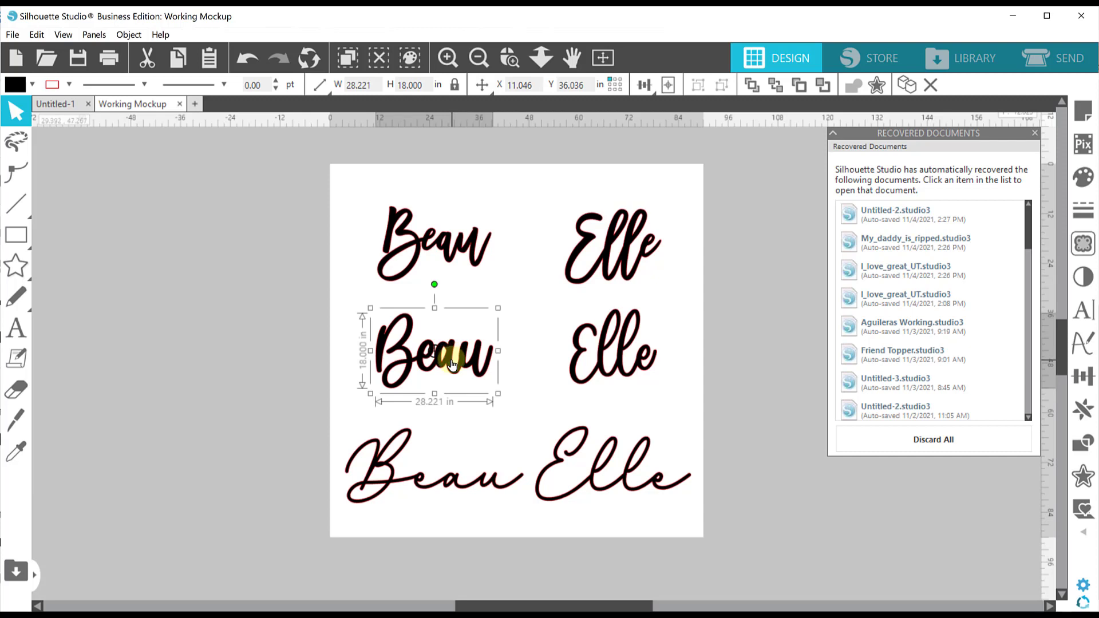
{"action": "left_click", "coordinate": [439, 486]}
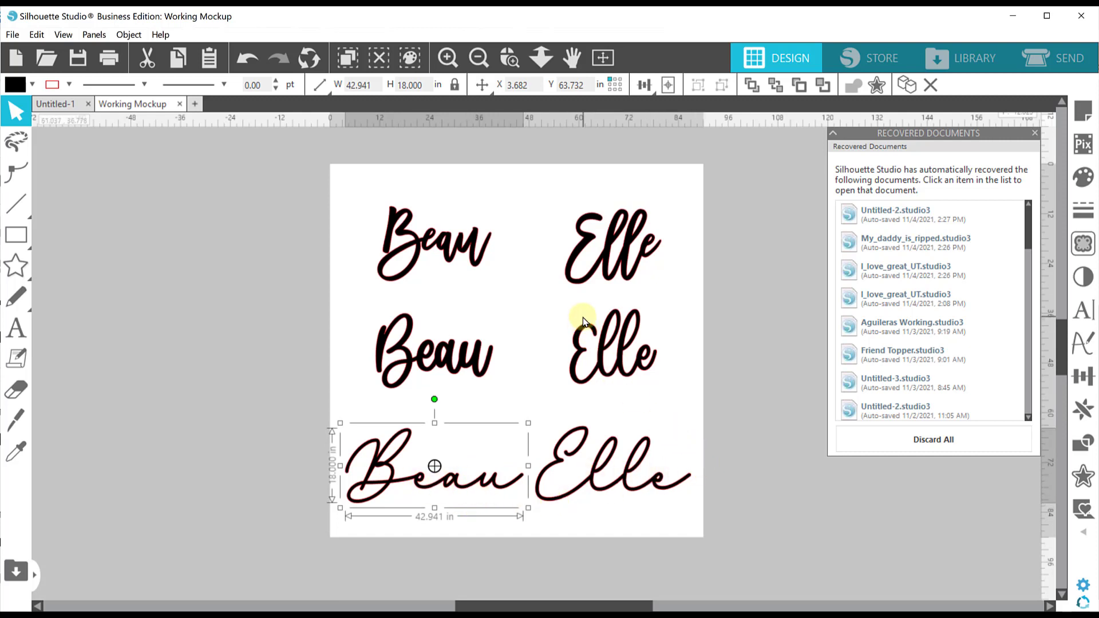
{"action": "left_click", "coordinate": [466, 255]}
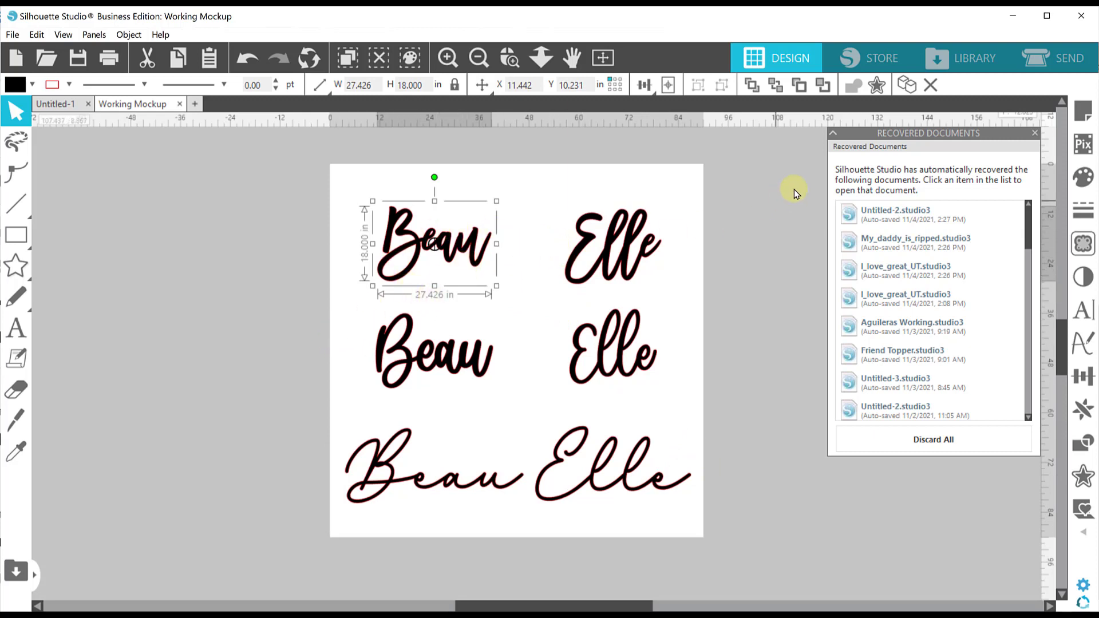
{"action": "left_click", "coordinate": [1083, 111]}
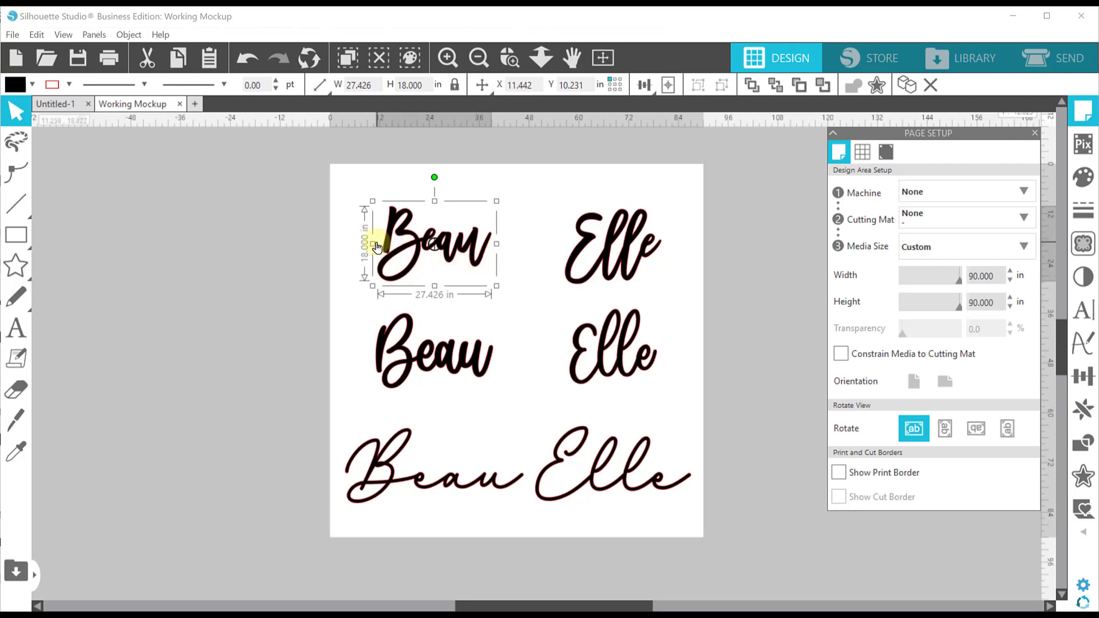
{"action": "left_click", "coordinate": [368, 452]}
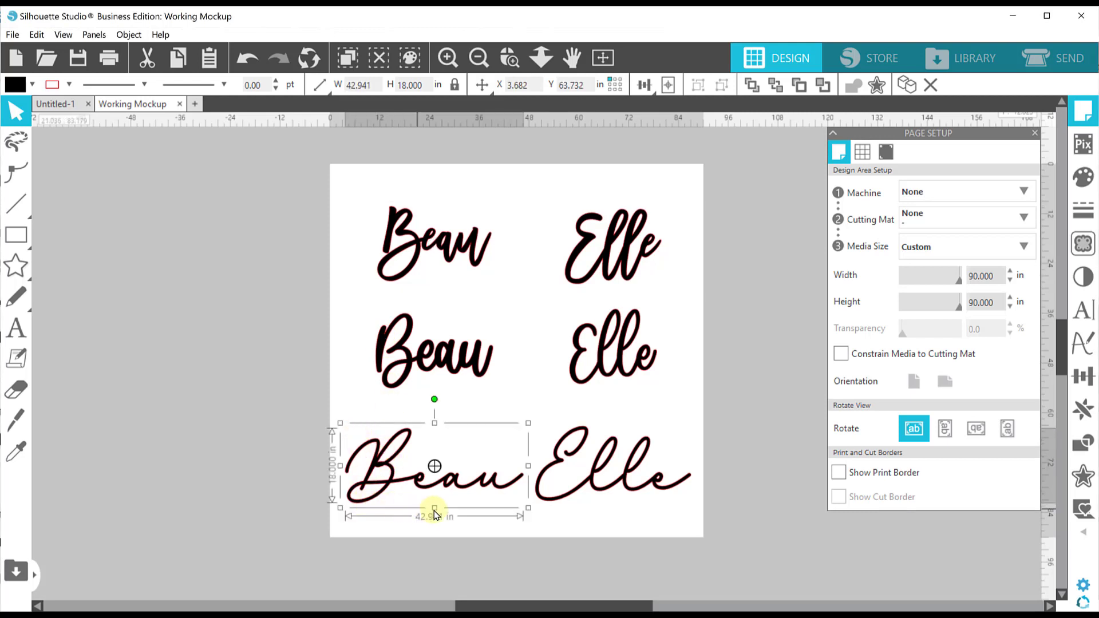
Copy the topmost version of the first name and paste it into a new document.
{"action": "left_click", "coordinate": [419, 251]}
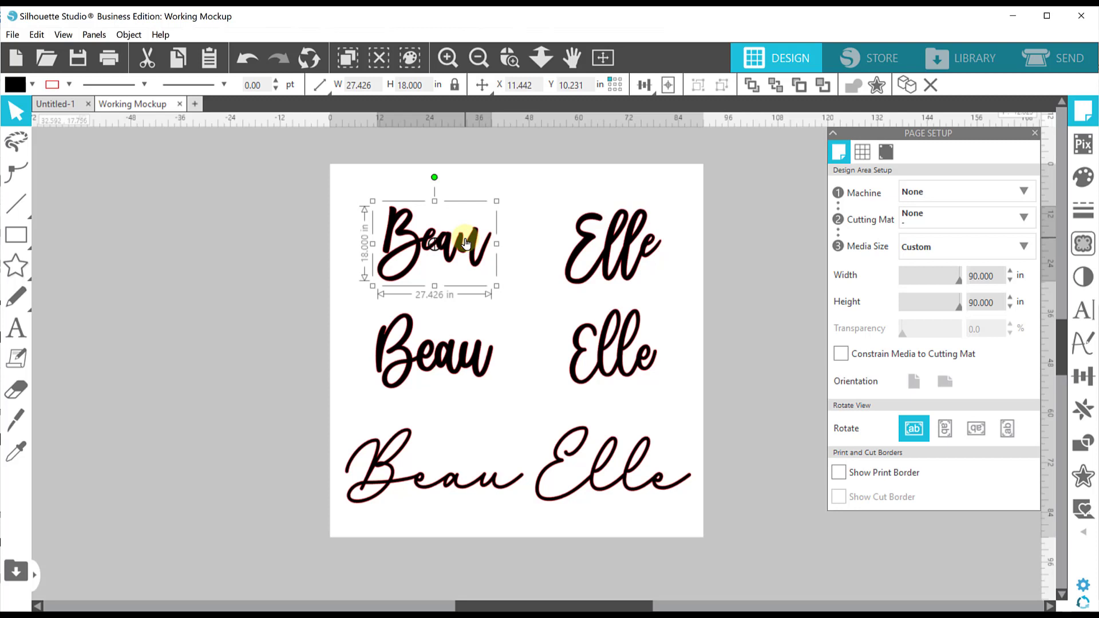
{"action": "key", "text": "i"}
{"action": "key", "text": "v"}
{"action": "left_click", "coordinate": [194, 104]}
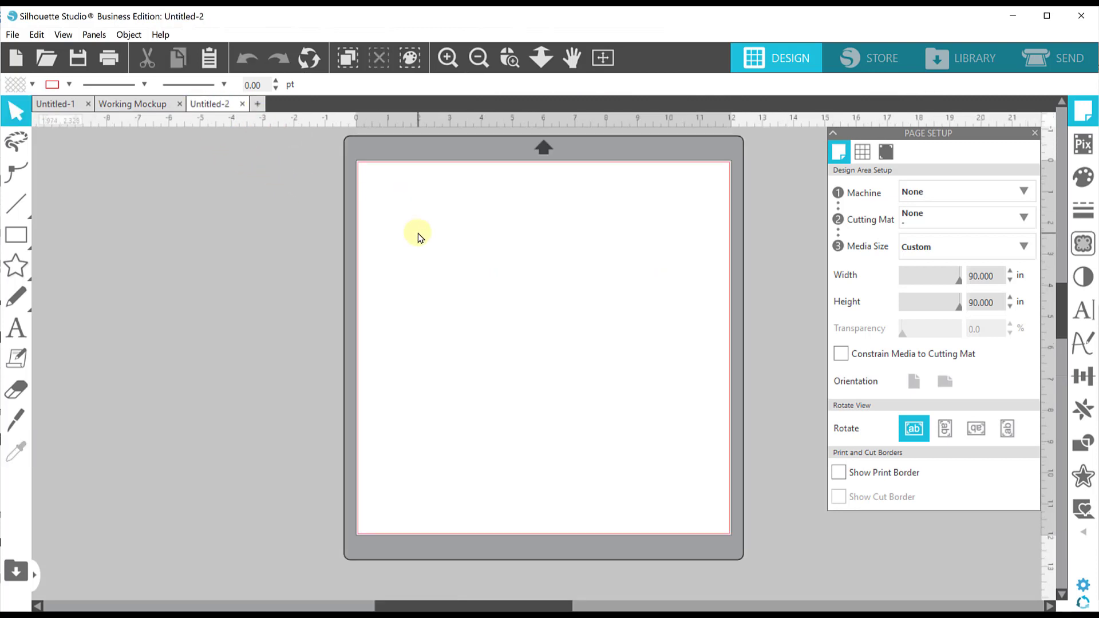
{"action": "key", "text": "ctrl+v"}
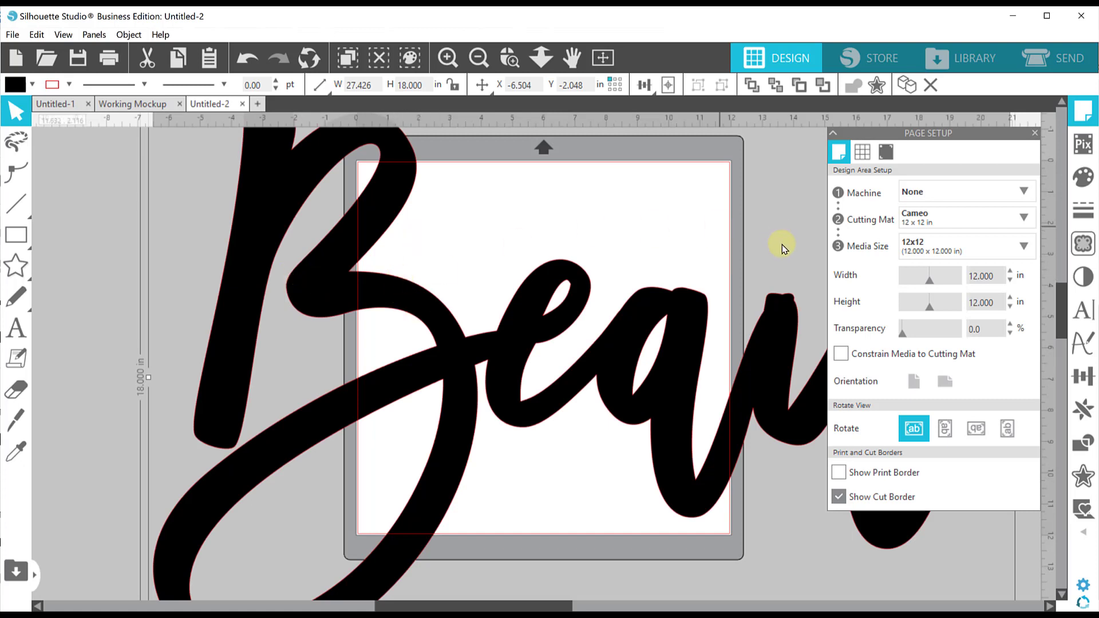
Set the page's machine to None and its width to 45 inches.
{"action": "left_click", "coordinate": [945, 196]}
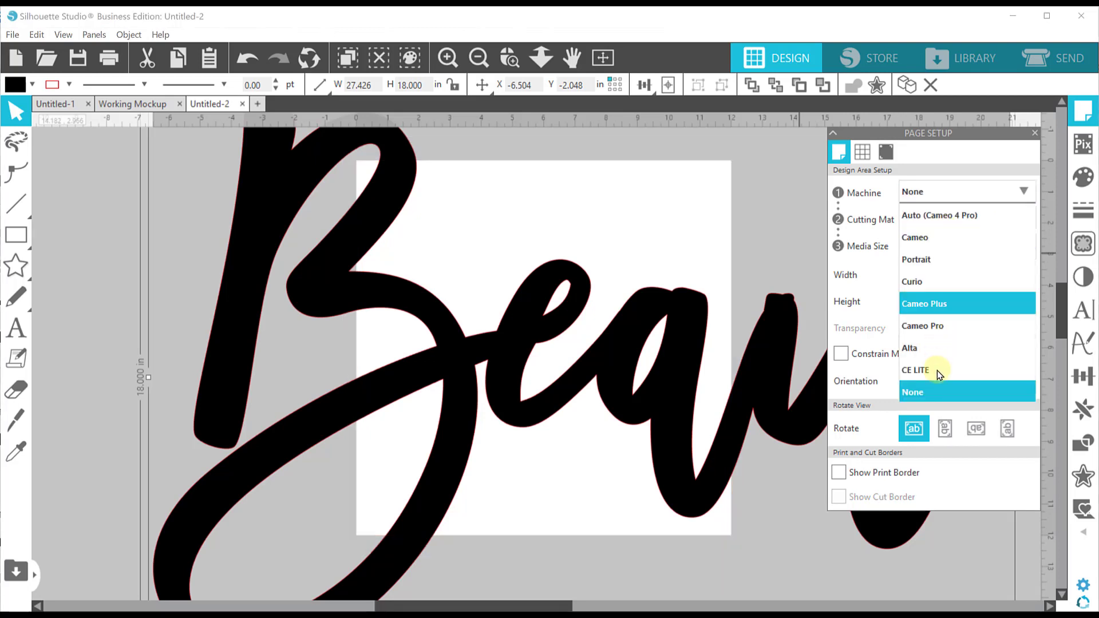
{"action": "left_click", "coordinate": [931, 393]}
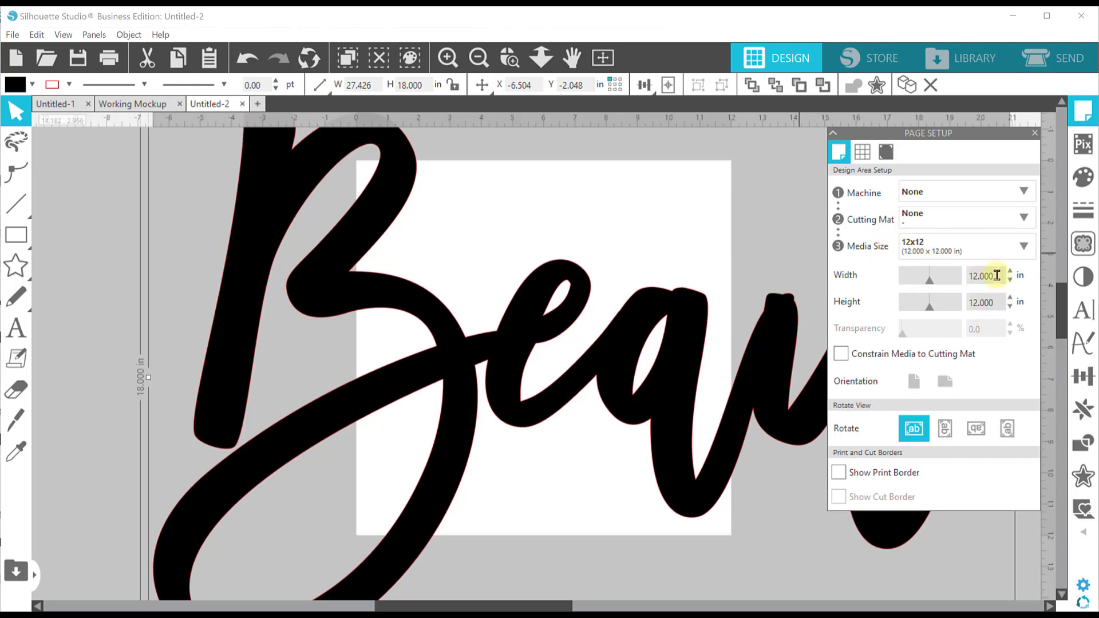
{"action": "left_click_drag", "start_coordinate": [997, 276], "coordinate": [959, 276]}
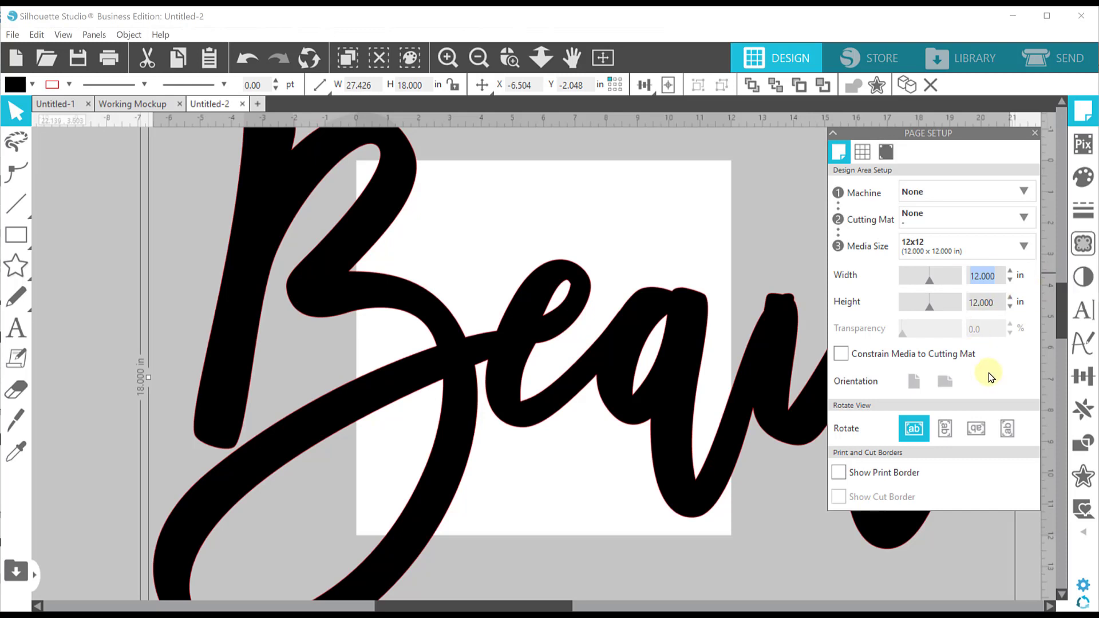
{"action": "type", "text": "45"}
{"action": "key", "text": "Return"}
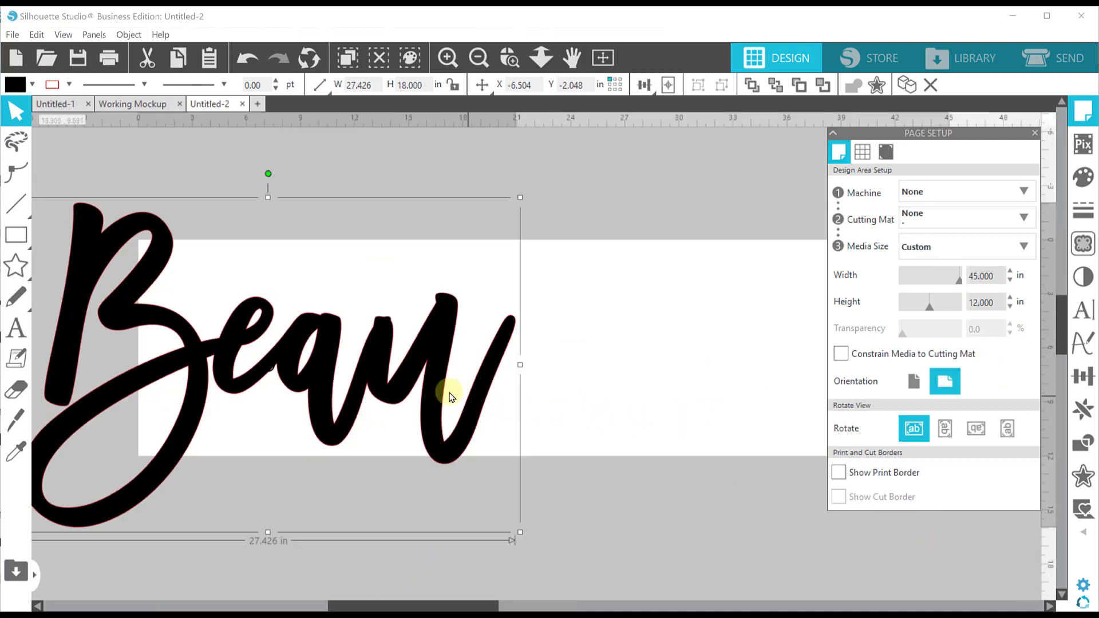
Set the page height to 18 inches and move the name so it fits vertically within the page.
{"action": "left_click_drag", "start_coordinate": [447, 393], "coordinate": [635, 364]}
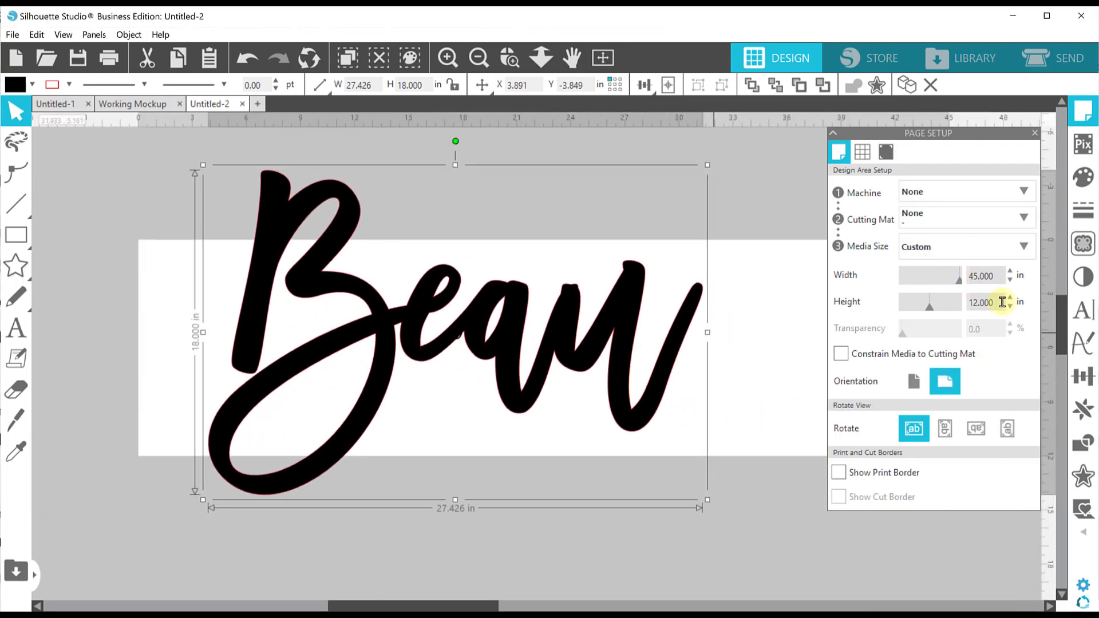
{"action": "left_click_drag", "start_coordinate": [1001, 302], "coordinate": [951, 304]}
{"action": "type", "text": "18"}
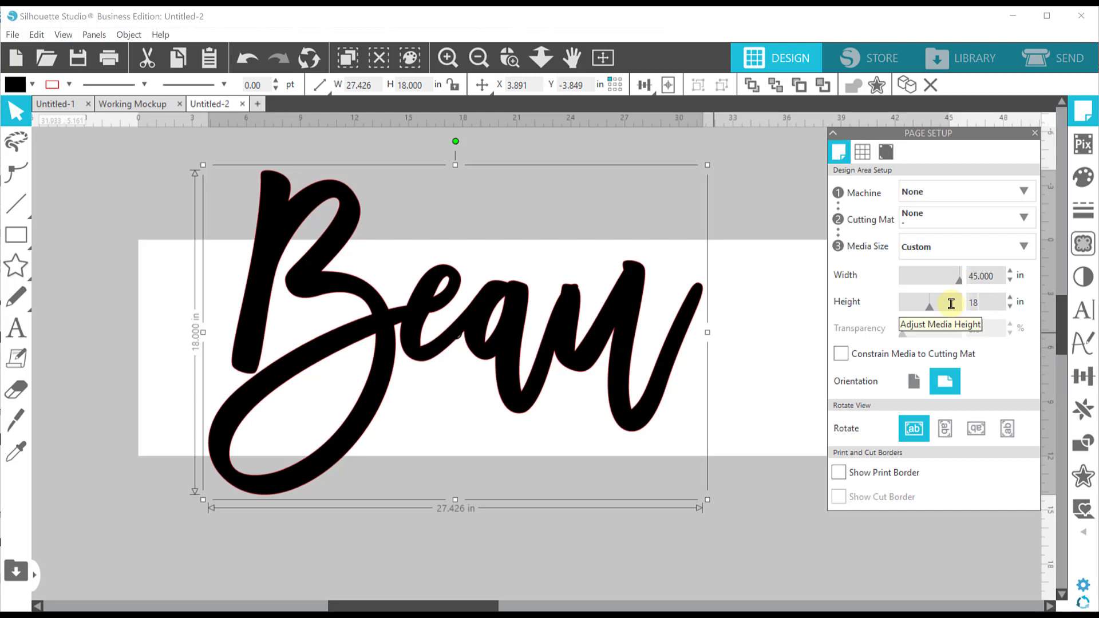
{"action": "key", "text": "Return"}
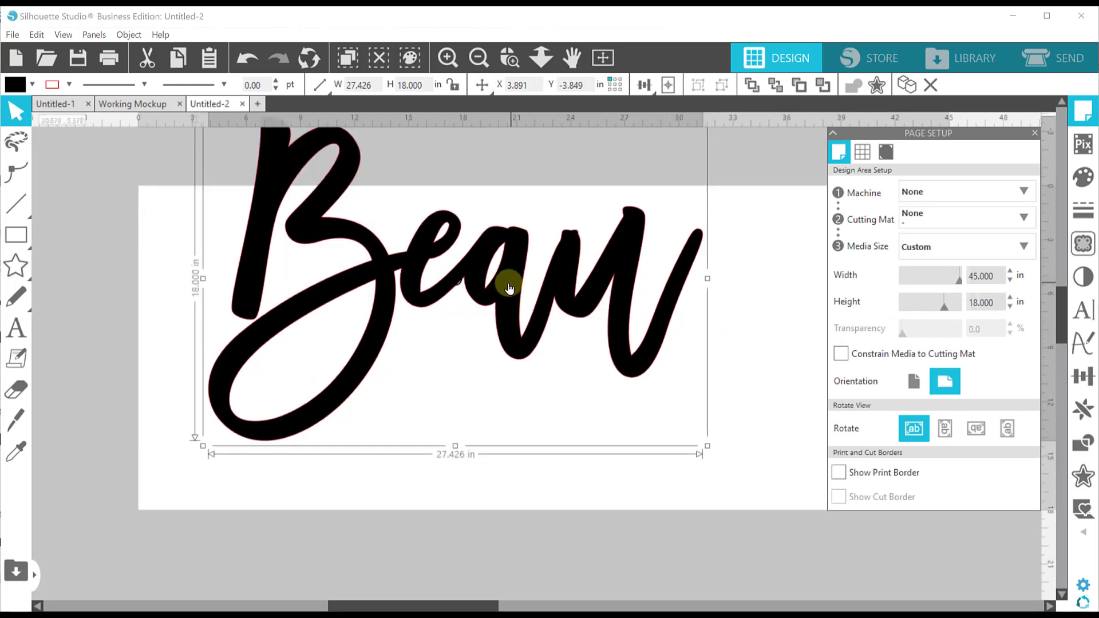
{"action": "left_click_drag", "start_coordinate": [503, 281], "coordinate": [517, 355]}
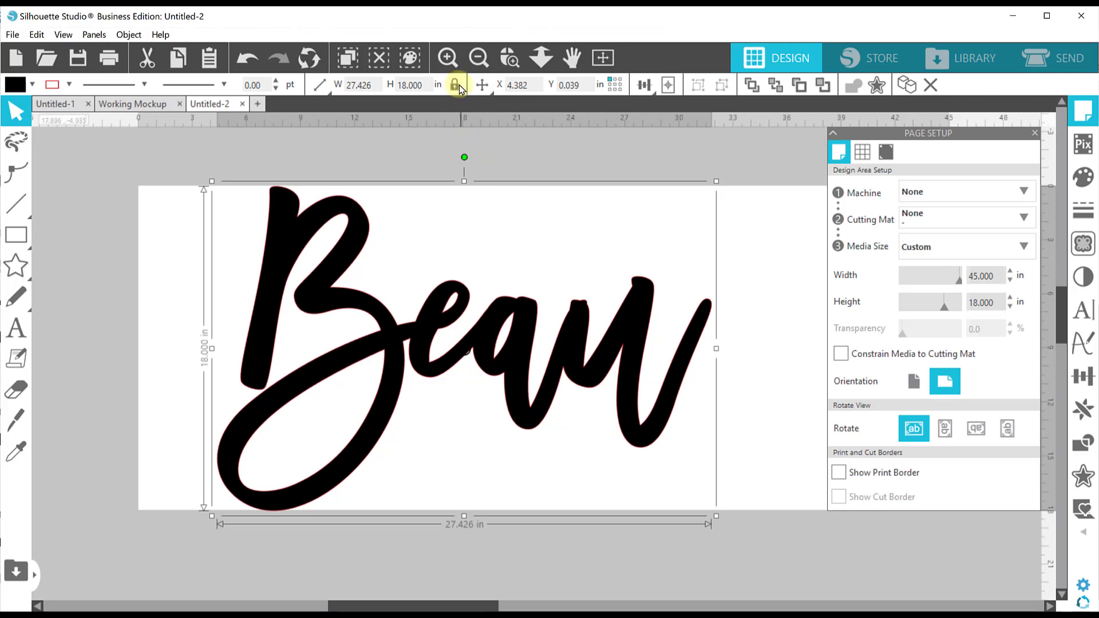
Lock the name design's aspect ratio and set its width to 42 inches.
{"action": "left_click_drag", "start_coordinate": [372, 86], "coordinate": [335, 87]}
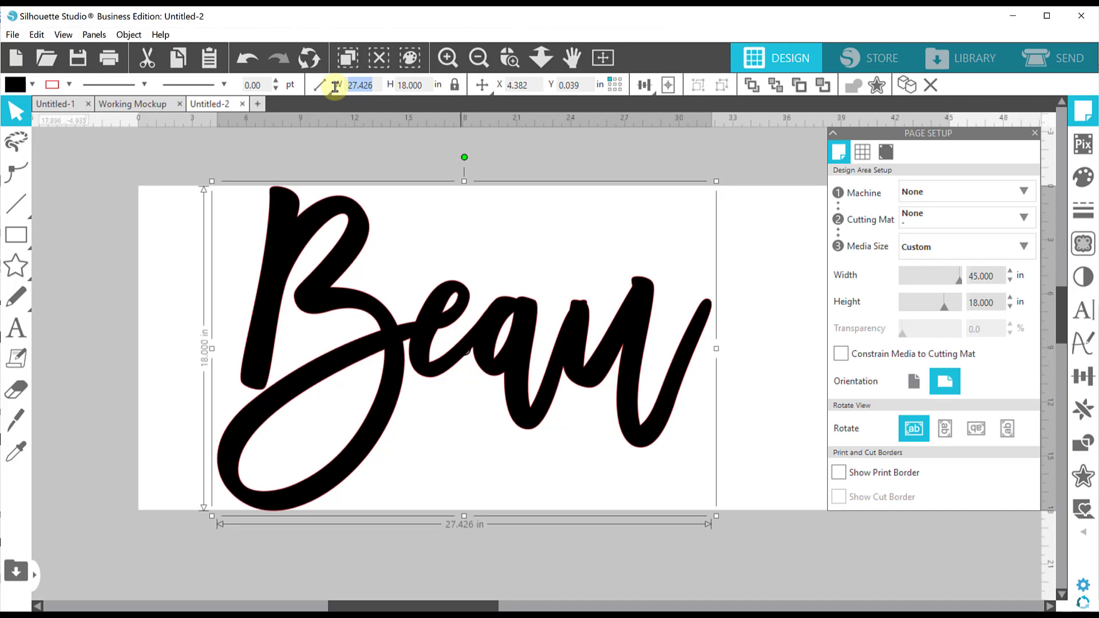
{"action": "mouse_move", "coordinate": [332, 86]}
{"action": "type", "text": "42"}
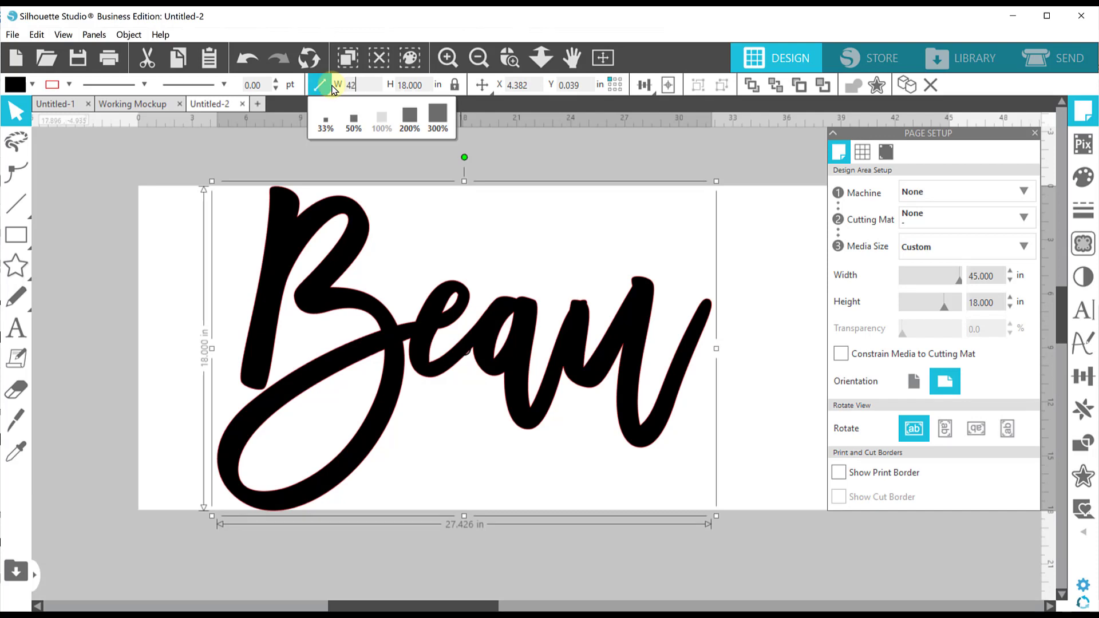
{"action": "key", "text": "Return"}
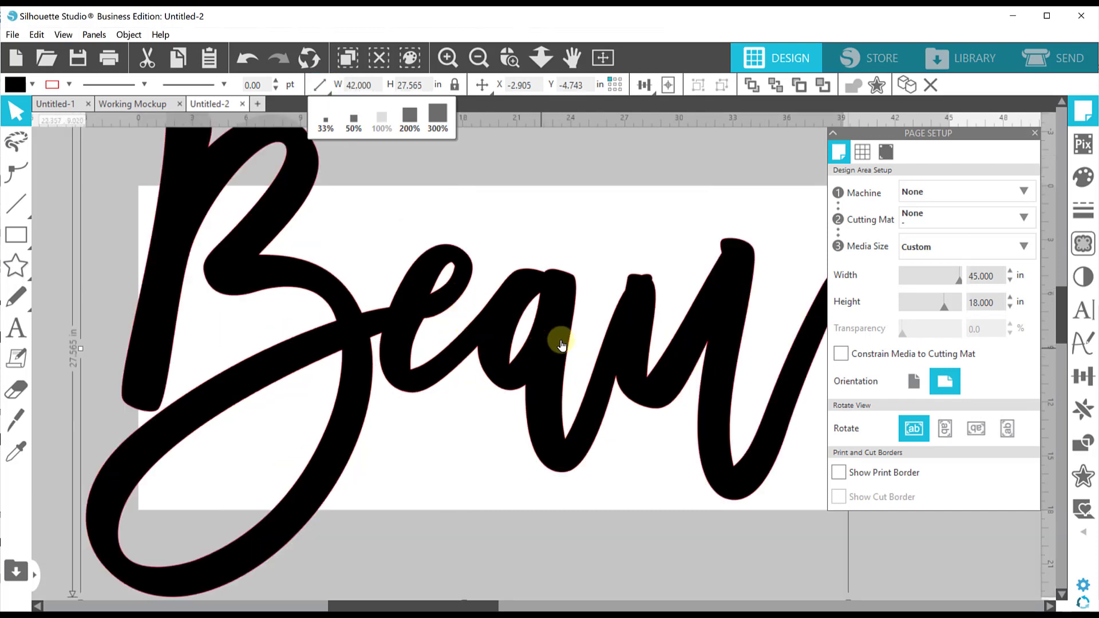
Reposition the enlarged name over the page with its left edge close to the page's left edge, then deselect it.
{"action": "left_click", "coordinate": [478, 58]}
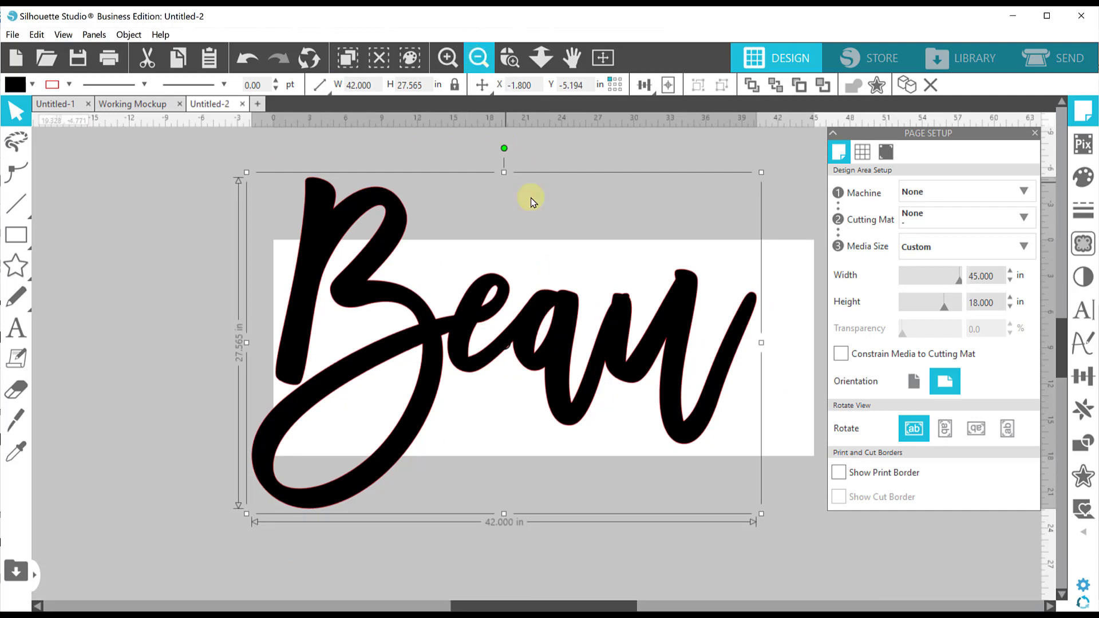
{"action": "left_click_drag", "start_coordinate": [549, 319], "coordinate": [572, 269]}
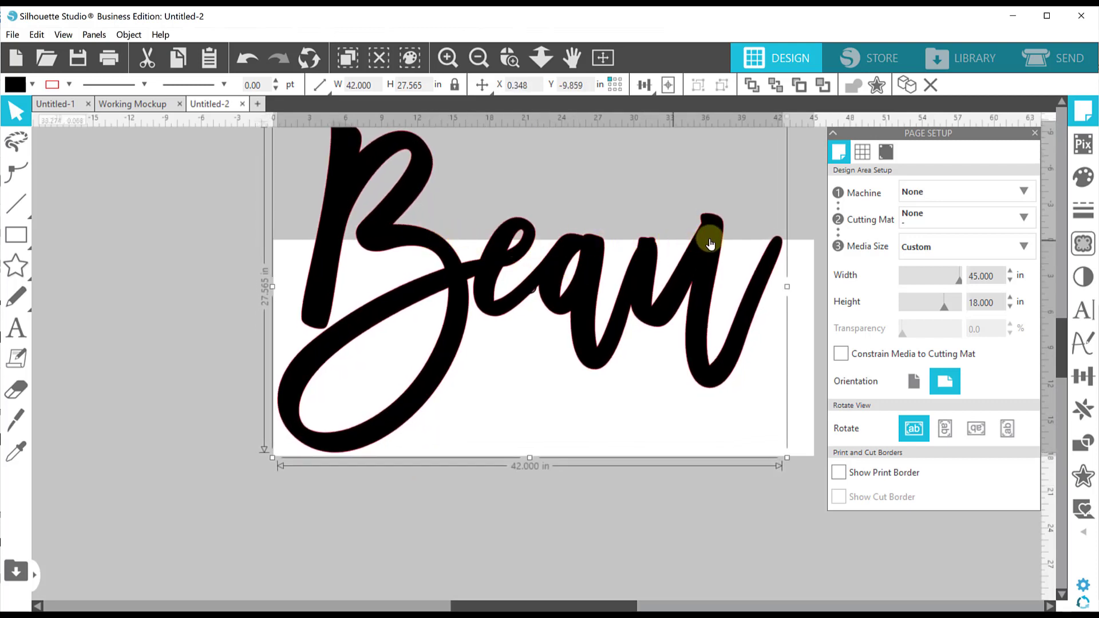
{"action": "left_click_drag", "start_coordinate": [590, 292], "coordinate": [585, 345]}
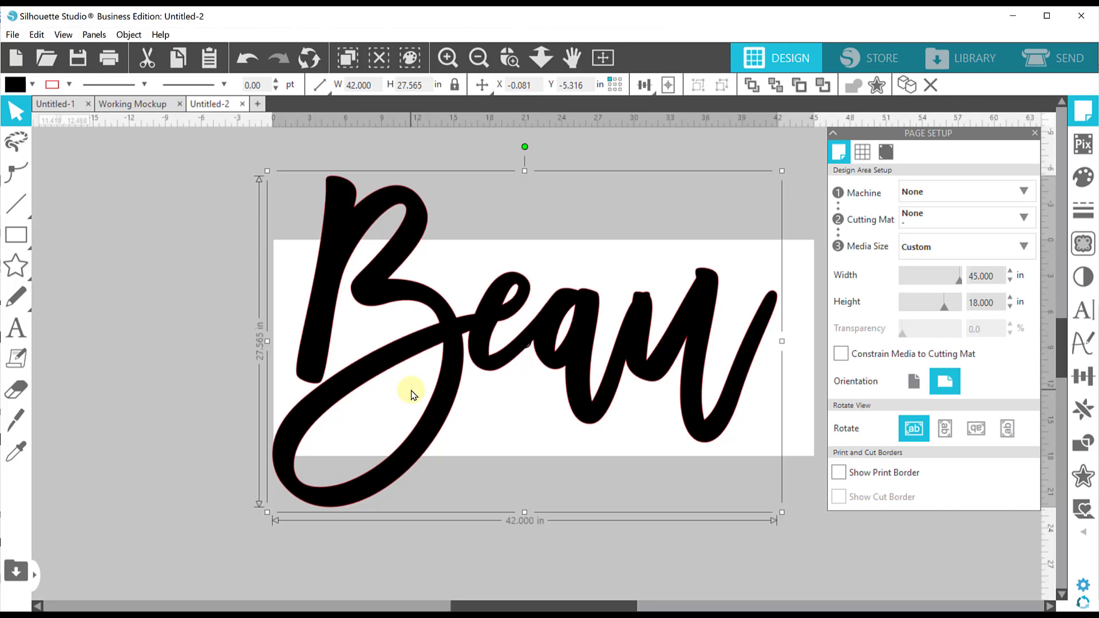
{"action": "left_click", "coordinate": [683, 156]}
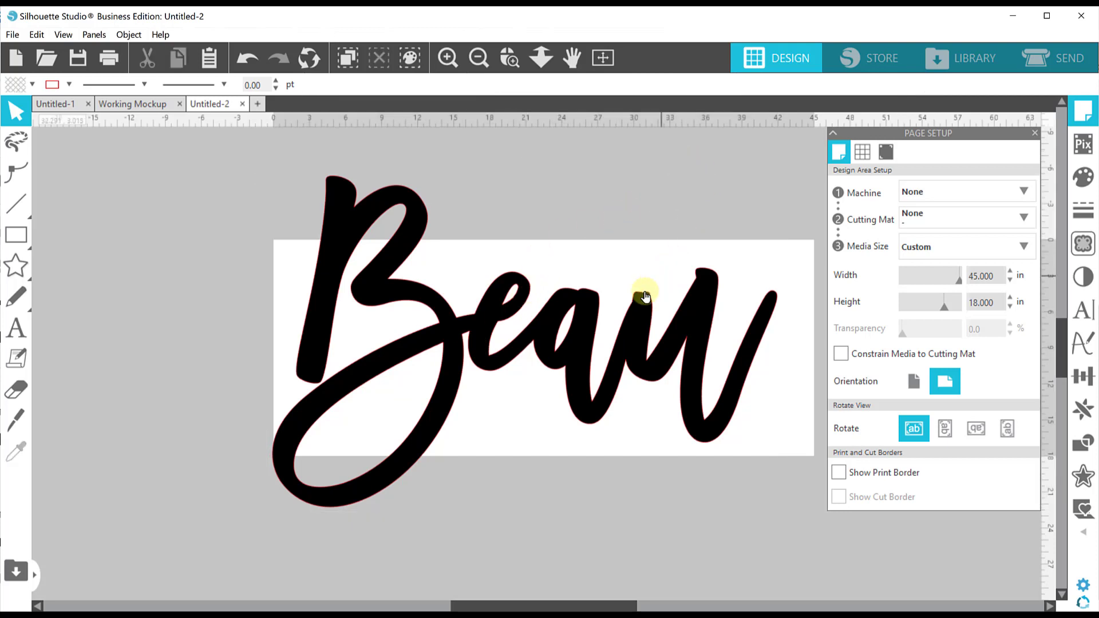
Weld the name lettering and open its points for editing at the top of the u's first stem.
{"action": "left_click", "coordinate": [510, 57]}
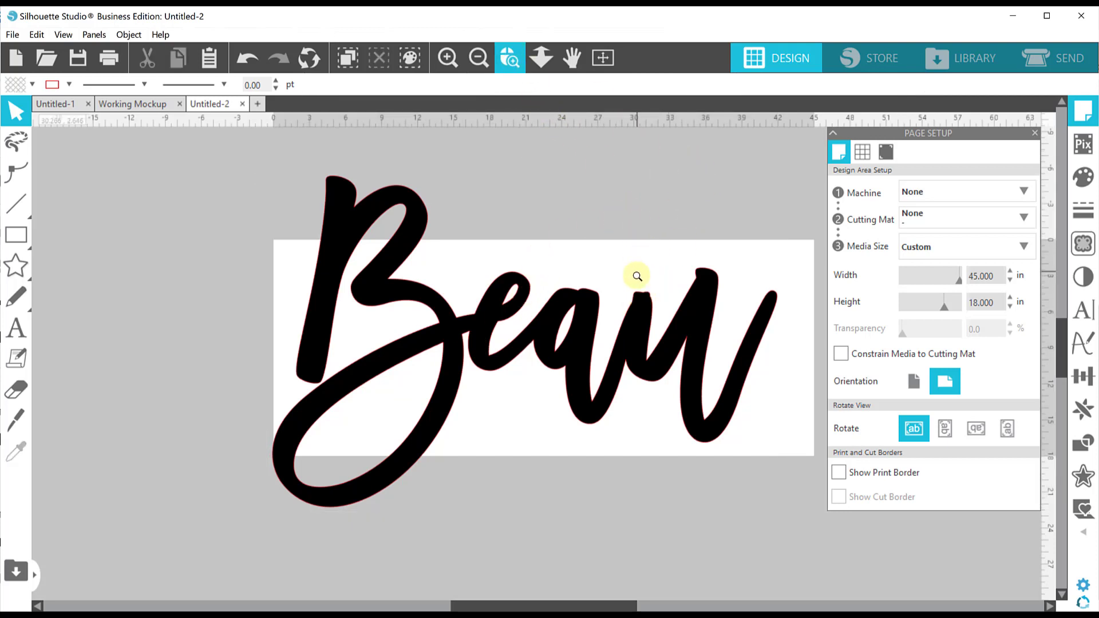
{"action": "left_click_drag", "start_coordinate": [638, 277], "coordinate": [675, 318]}
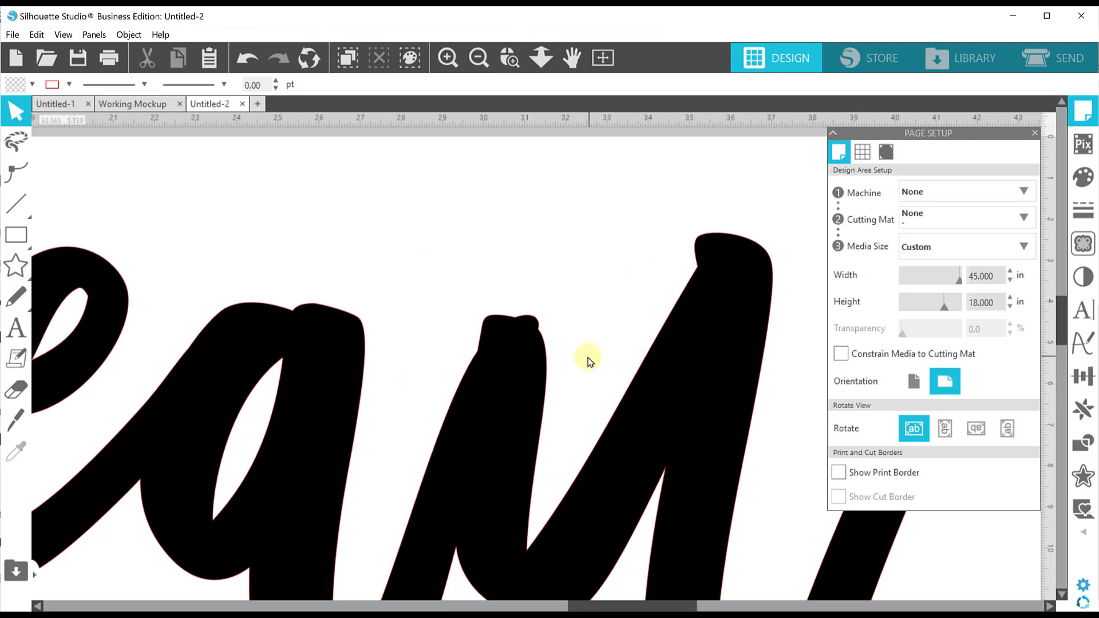
{"action": "double_click", "coordinate": [505, 321]}
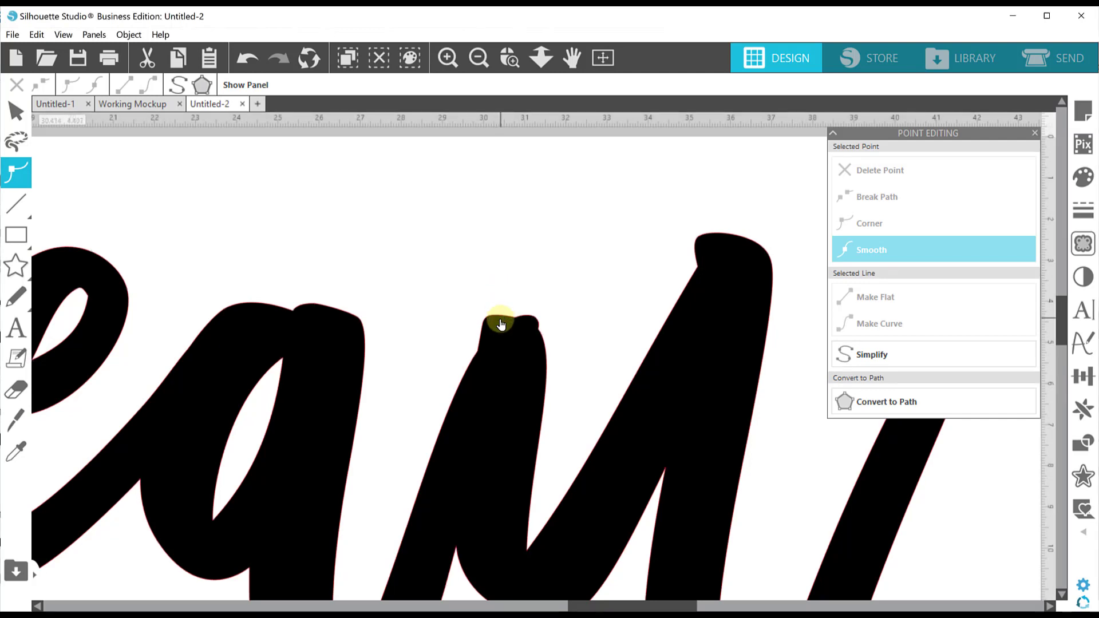
{"action": "right_click", "coordinate": [499, 321]}
{"action": "left_click", "coordinate": [553, 425]}
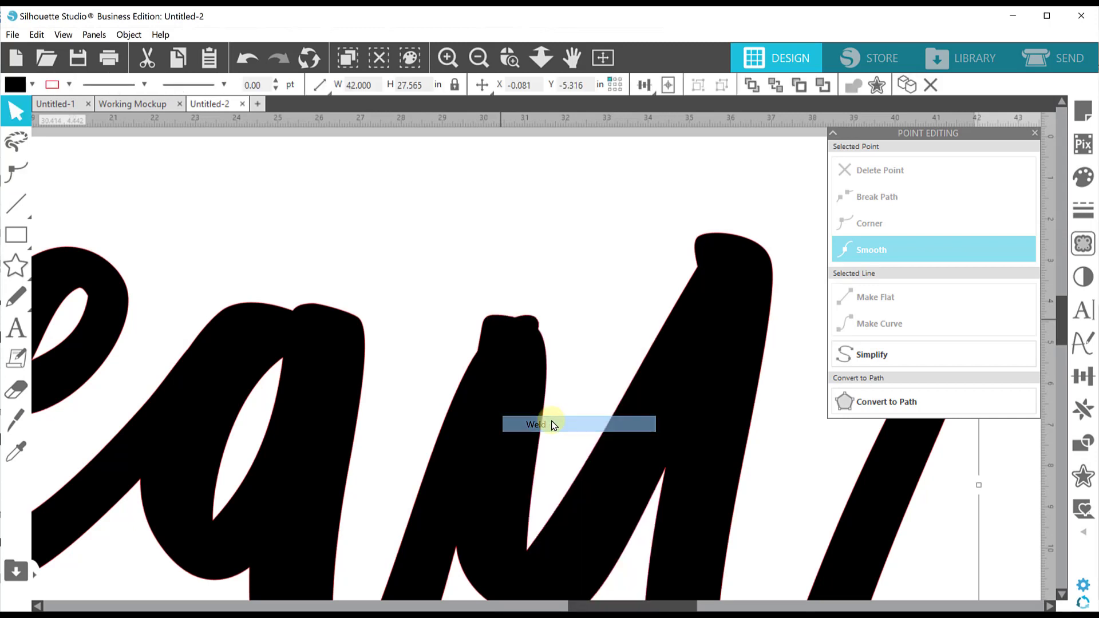
{"action": "double_click", "coordinate": [503, 320]}
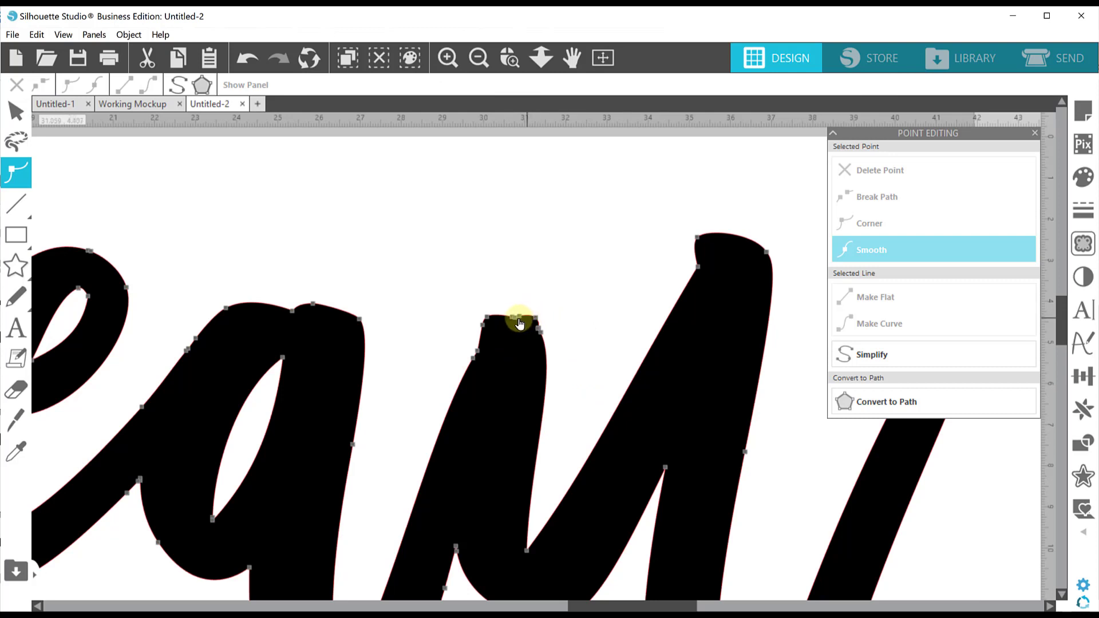
Delete the surplus outline points along the top of the u's first stem.
{"action": "left_click", "coordinate": [519, 321]}
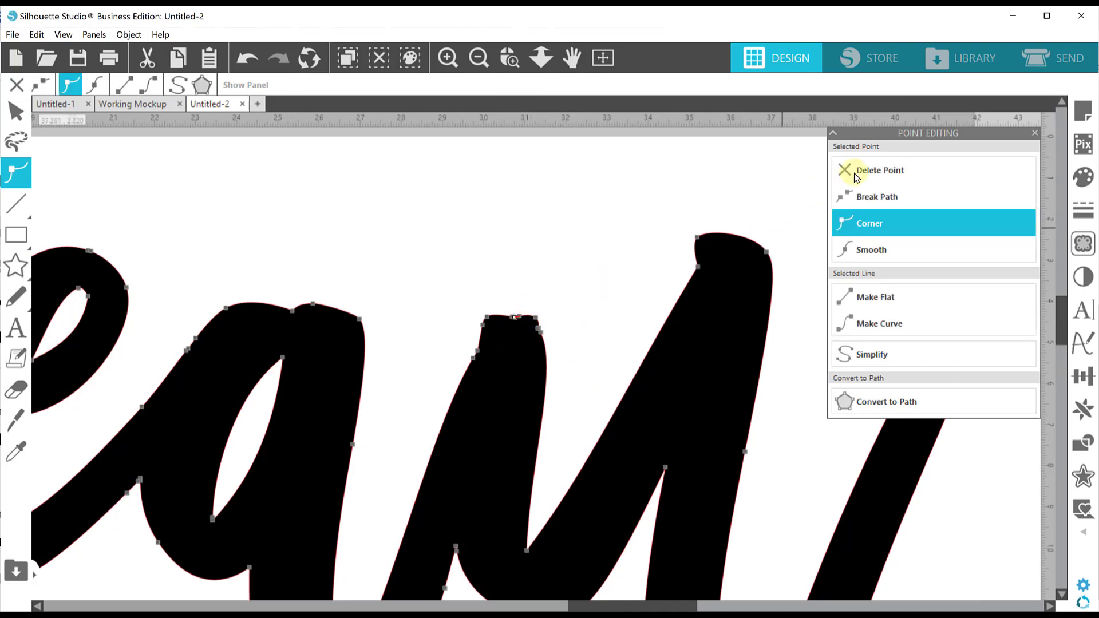
{"action": "left_click", "coordinate": [869, 172]}
{"action": "left_click", "coordinate": [869, 171]}
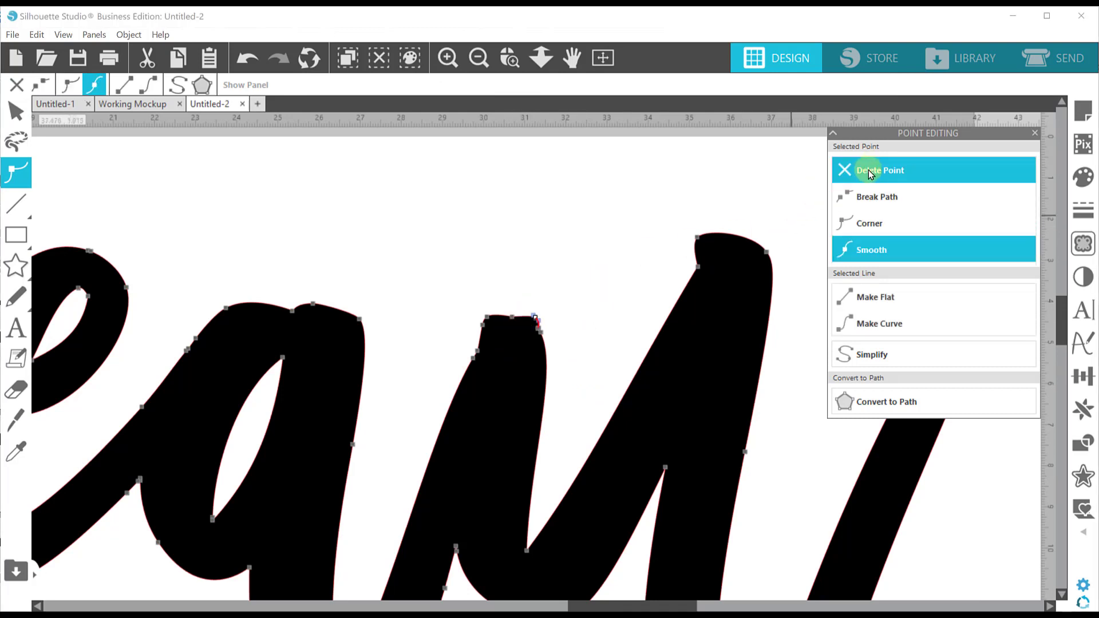
{"action": "left_click", "coordinate": [869, 172]}
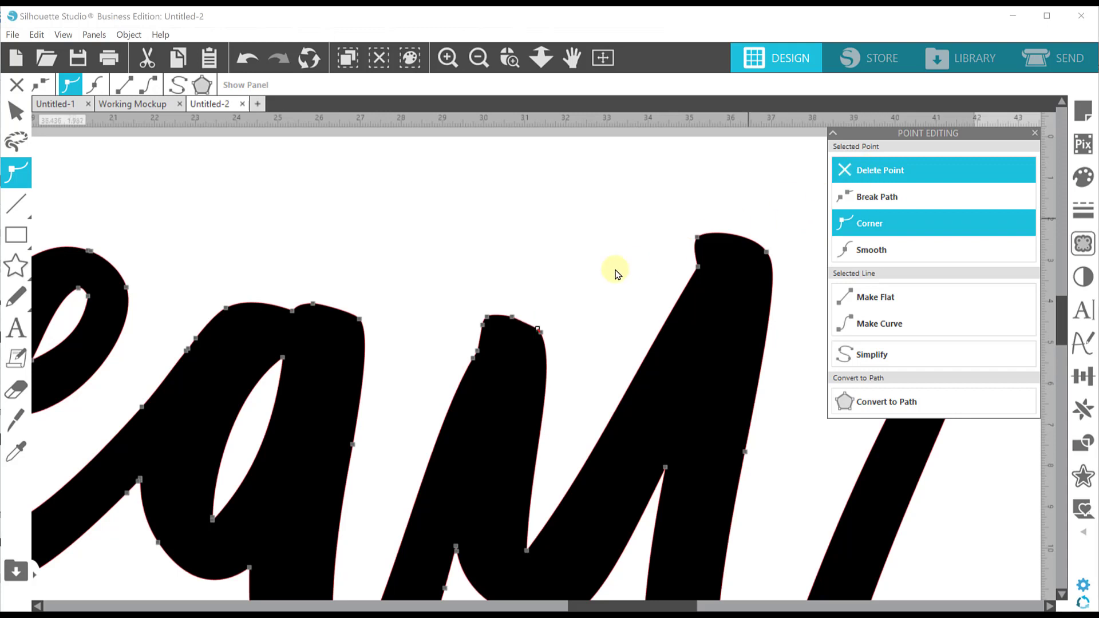
{"action": "left_click", "coordinate": [511, 320]}
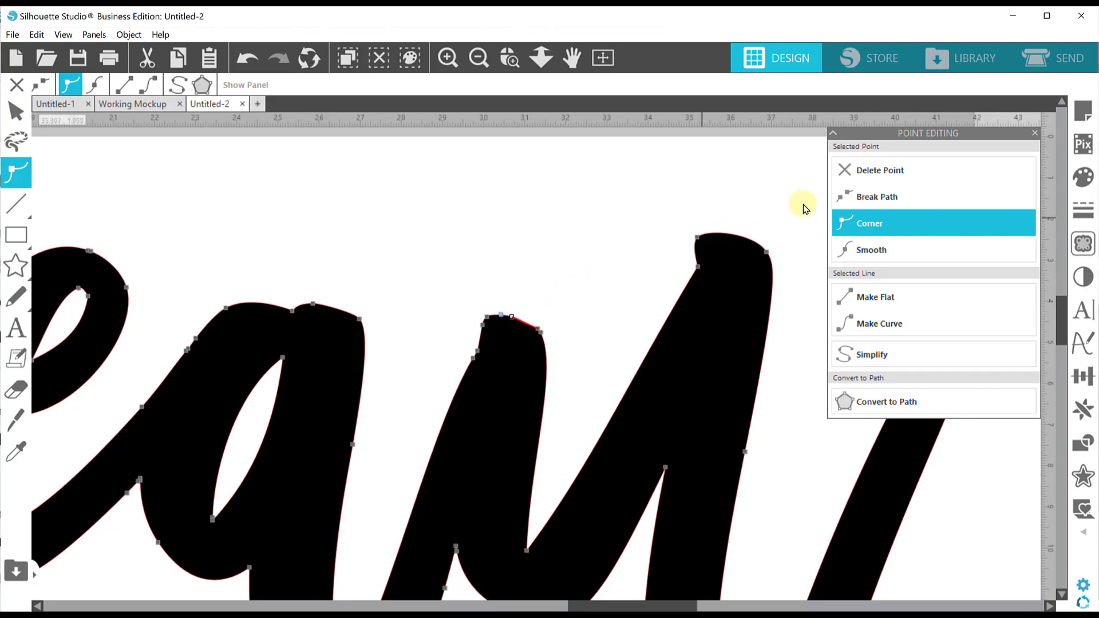
{"action": "left_click", "coordinate": [869, 172]}
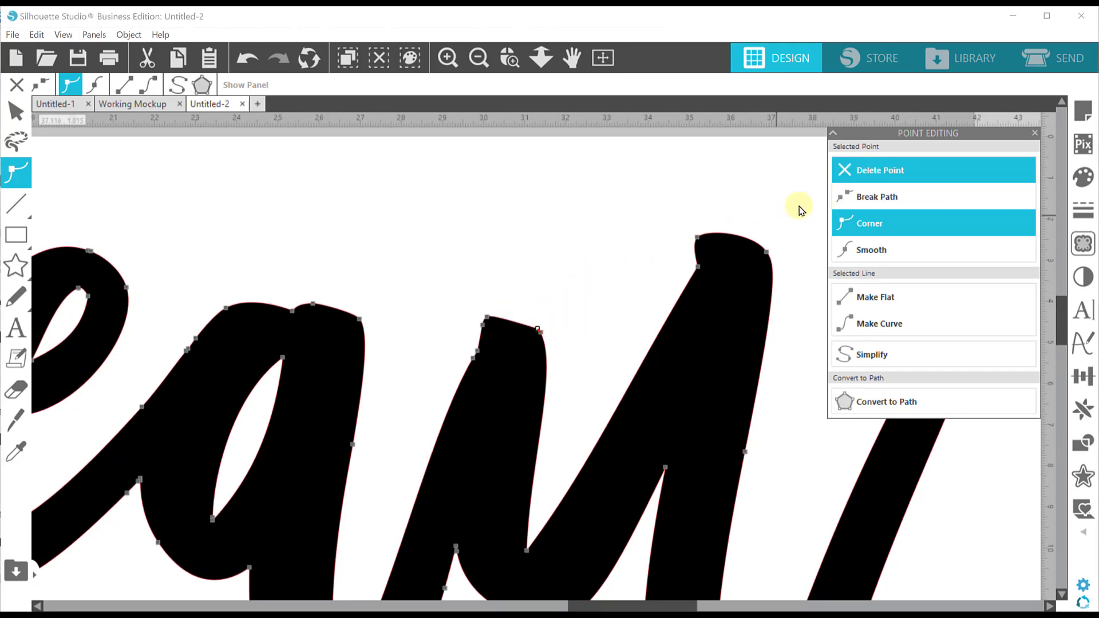
{"action": "left_click", "coordinate": [872, 180]}
Bend the top edge of the u's first stem into a smooth rounded curve with its corner point's handle, and finish point editing.
{"action": "left_click", "coordinate": [490, 319]}
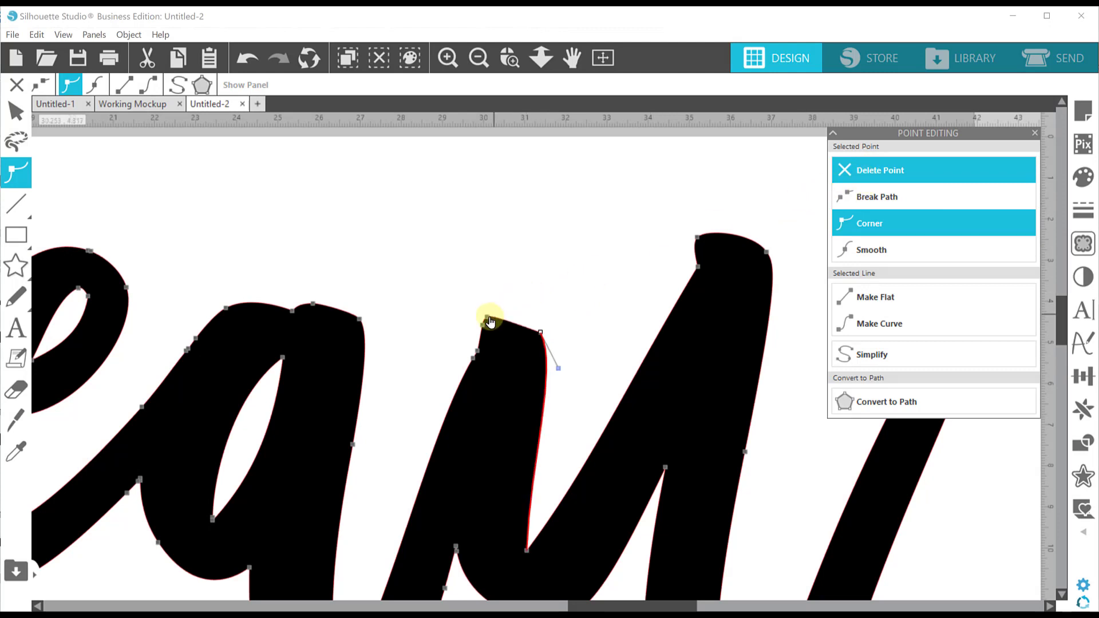
{"action": "left_click", "coordinate": [487, 315]}
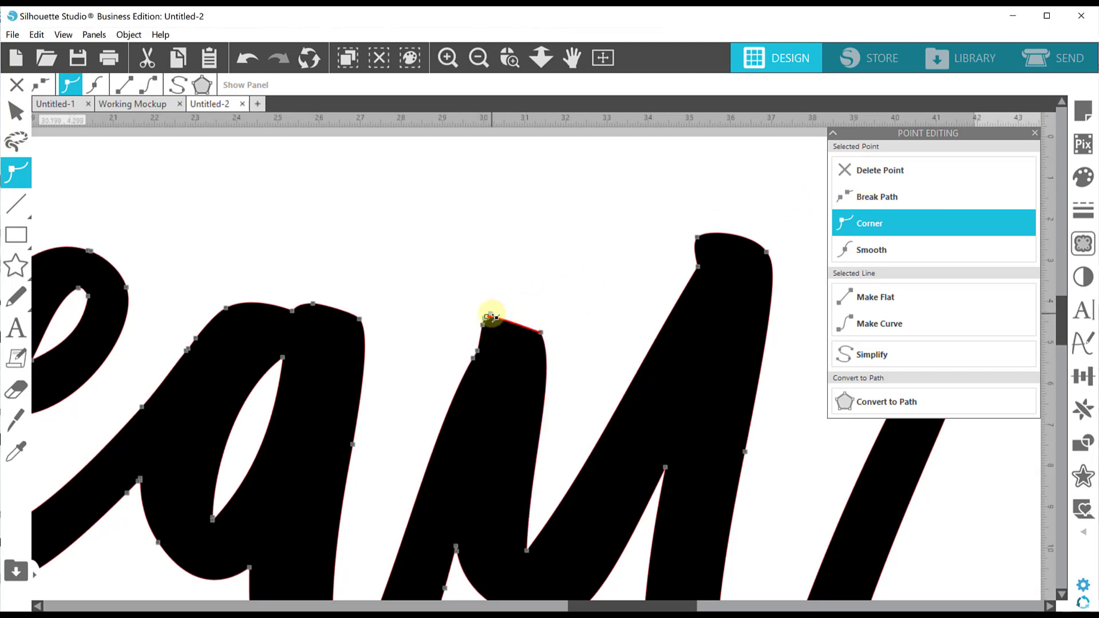
{"action": "left_click_drag", "start_coordinate": [501, 311], "coordinate": [522, 295]}
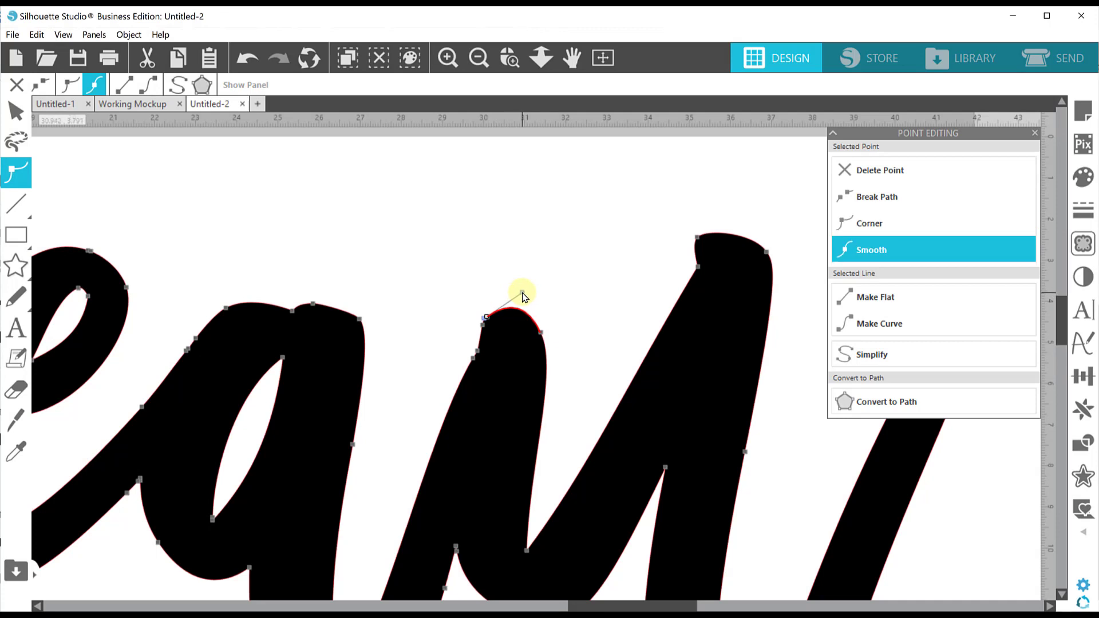
{"action": "left_click", "coordinate": [561, 273]}
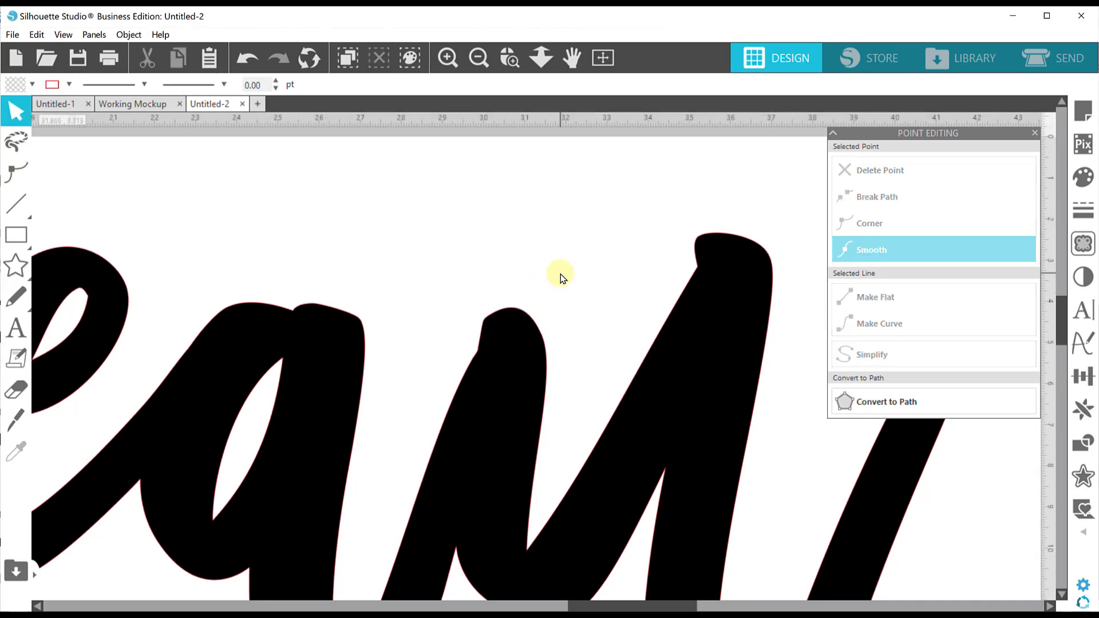
Duplicate the whole name and place the copy off the page, left of the original.
{"action": "left_click", "coordinate": [603, 57]}
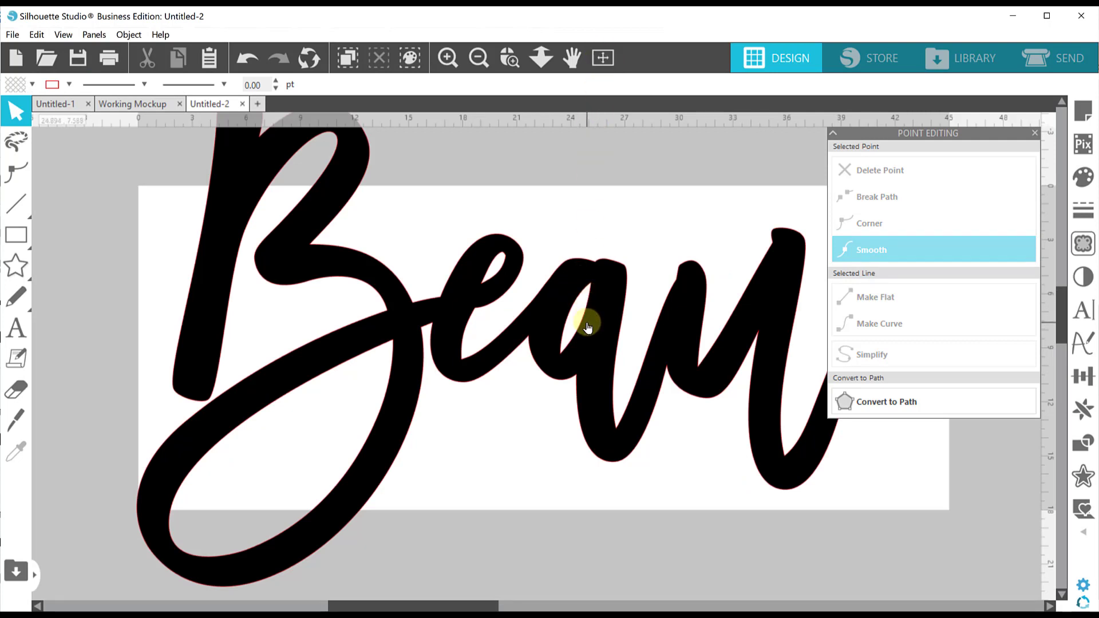
{"action": "left_click_drag", "start_coordinate": [585, 322], "coordinate": [587, 330]}
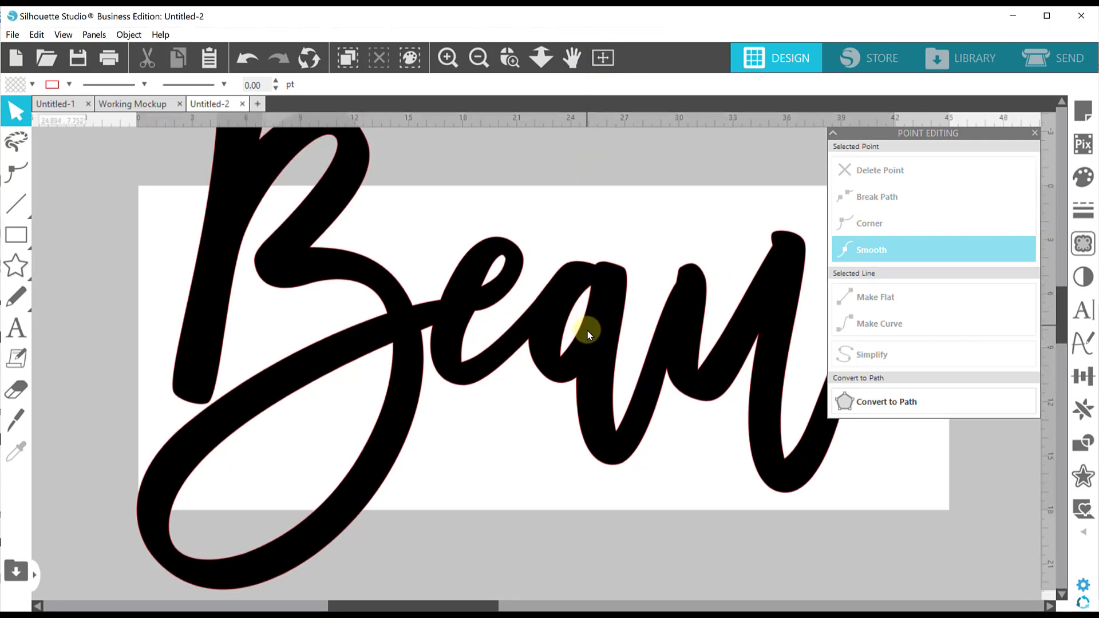
{"action": "left_click", "coordinate": [479, 57]}
{"action": "left_click", "coordinate": [479, 57]}
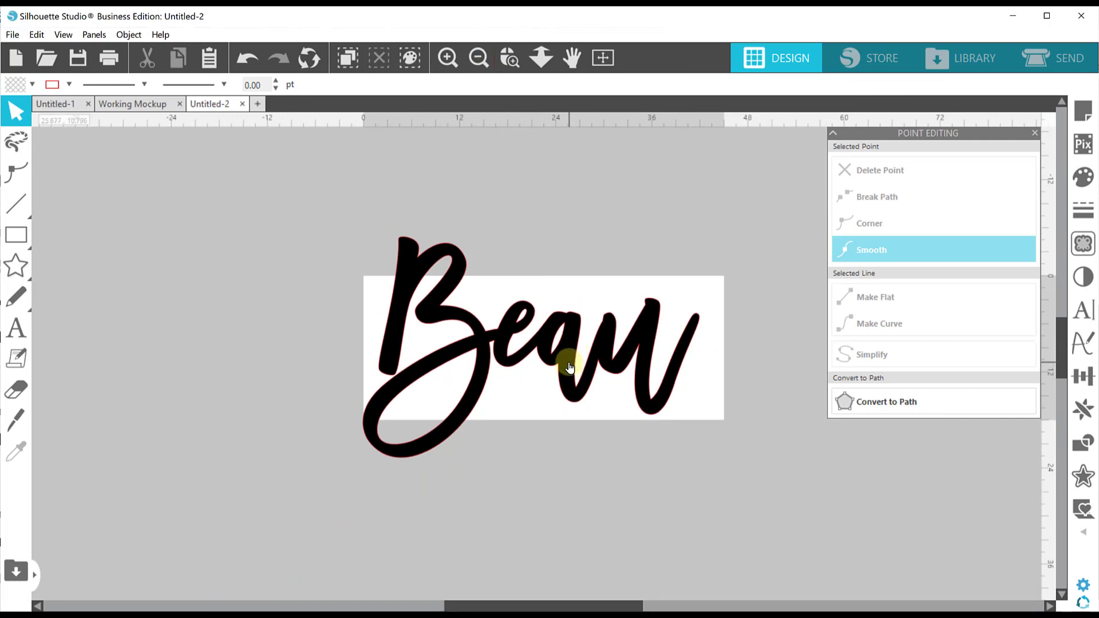
{"action": "left_click_drag", "start_coordinate": [570, 366], "coordinate": [188, 351]}
{"action": "left_click", "coordinate": [496, 252]}
Set up the Knife for the original name with Auto Apply off, Solid cutting and the Dovetail line type.
{"action": "left_click", "coordinate": [508, 58]}
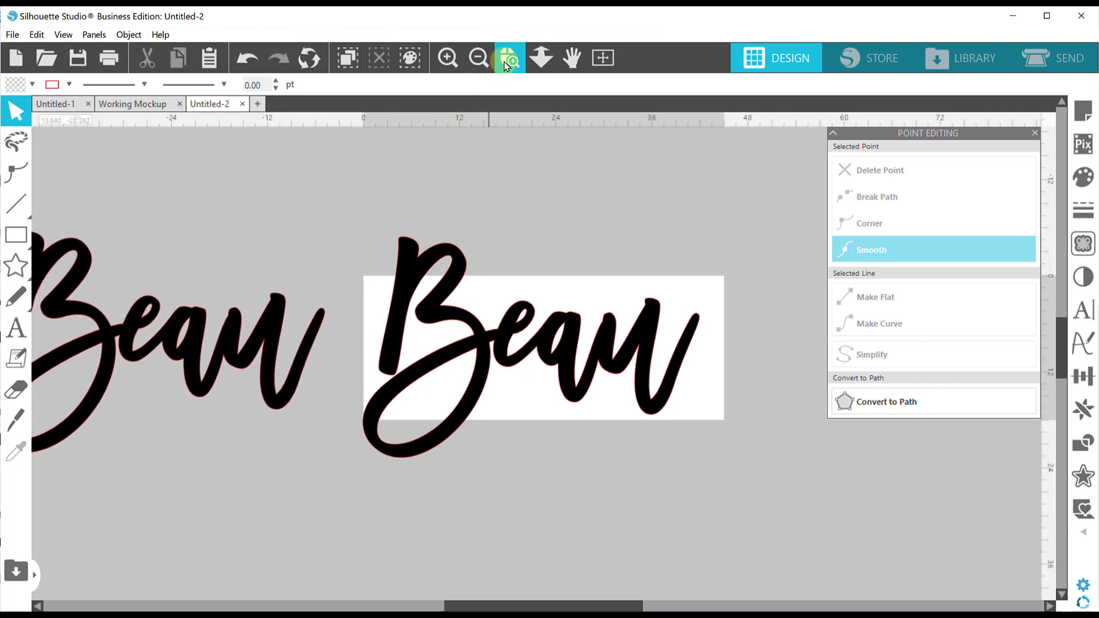
{"action": "left_click_drag", "start_coordinate": [457, 286], "coordinate": [563, 388]}
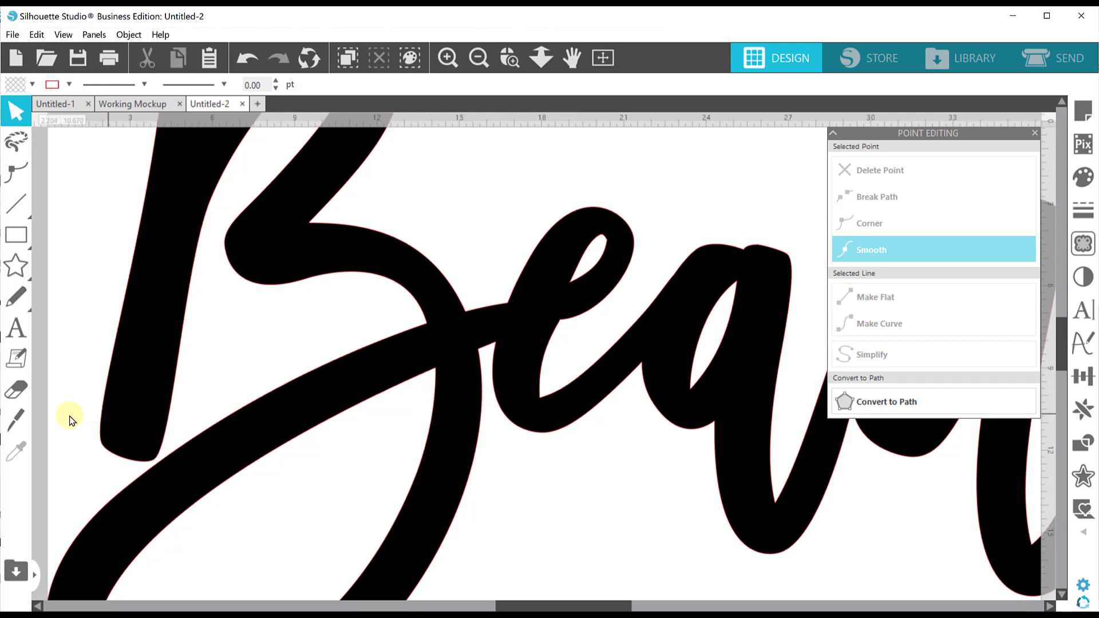
{"action": "left_click", "coordinate": [16, 420]}
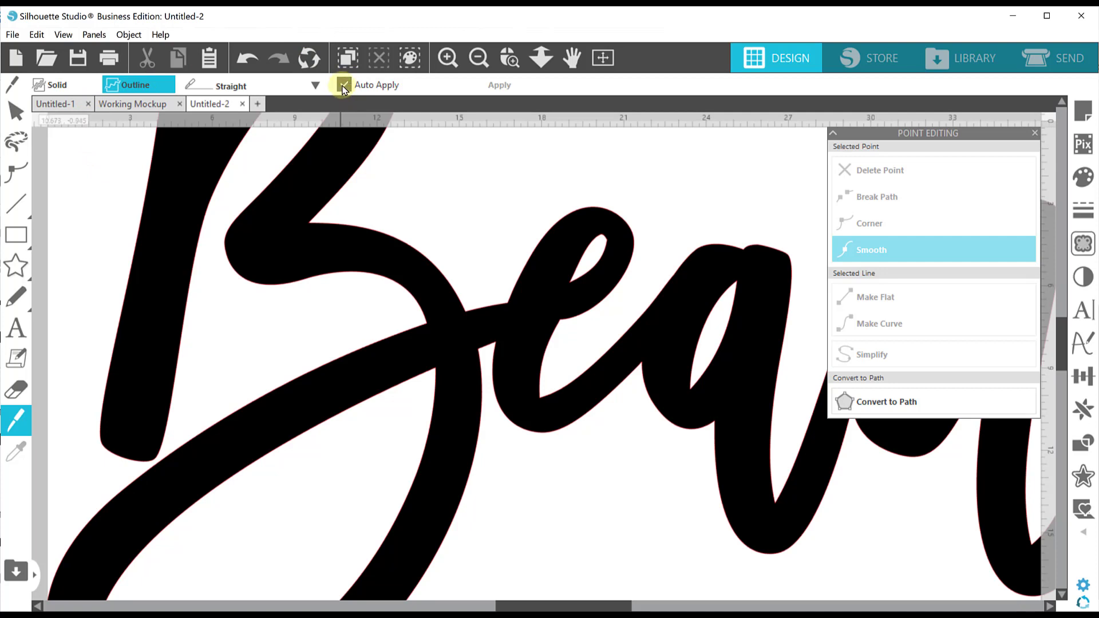
{"action": "left_click", "coordinate": [344, 87]}
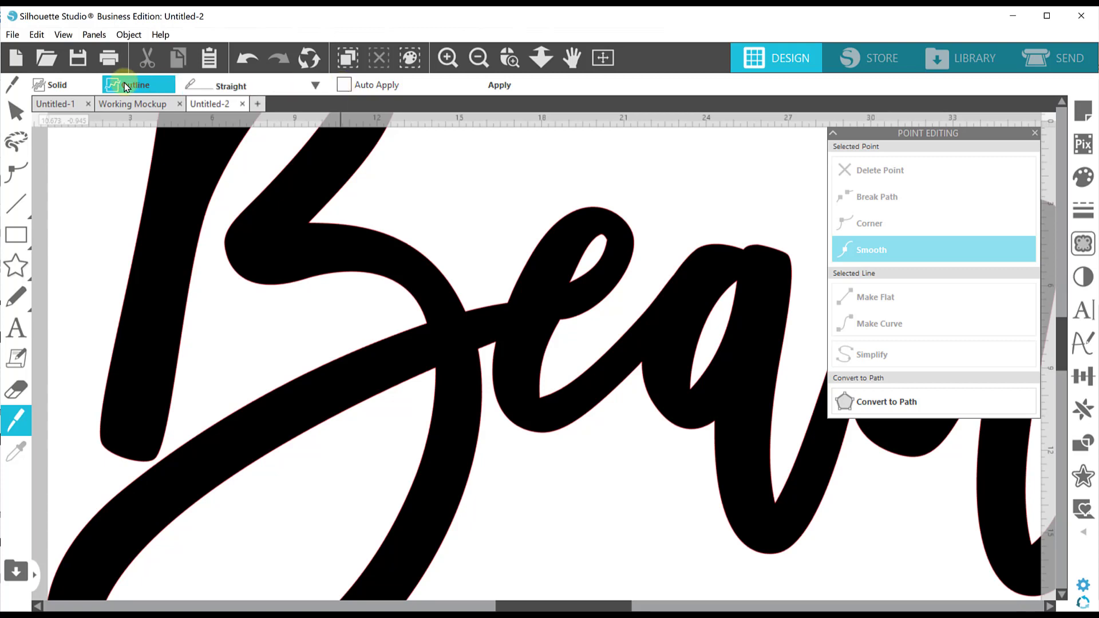
{"action": "left_click", "coordinate": [54, 91]}
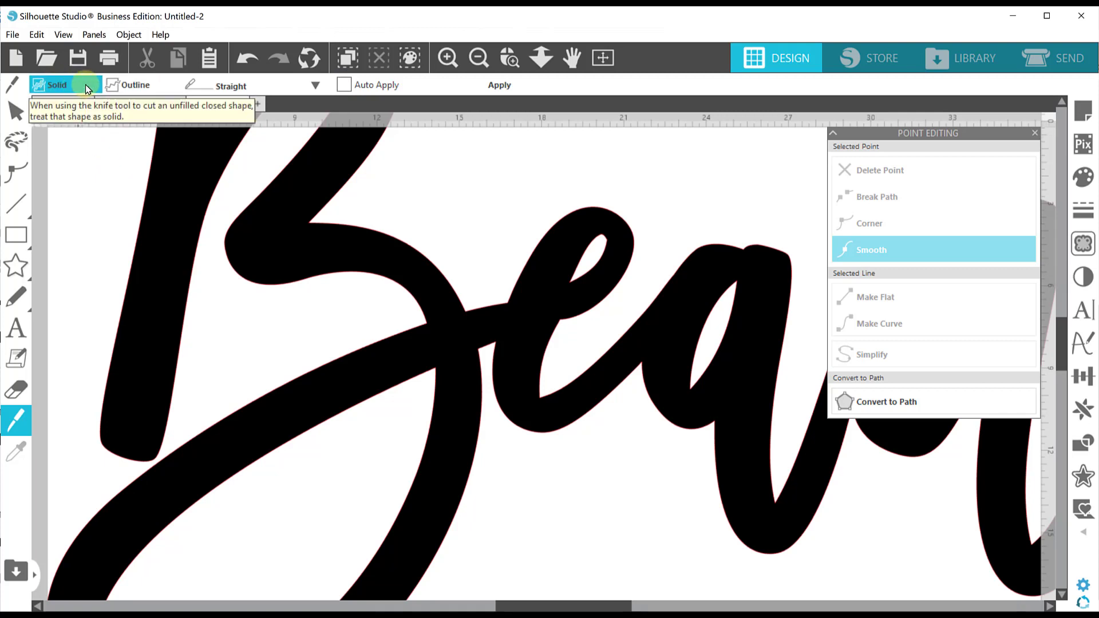
{"action": "left_click", "coordinate": [303, 86]}
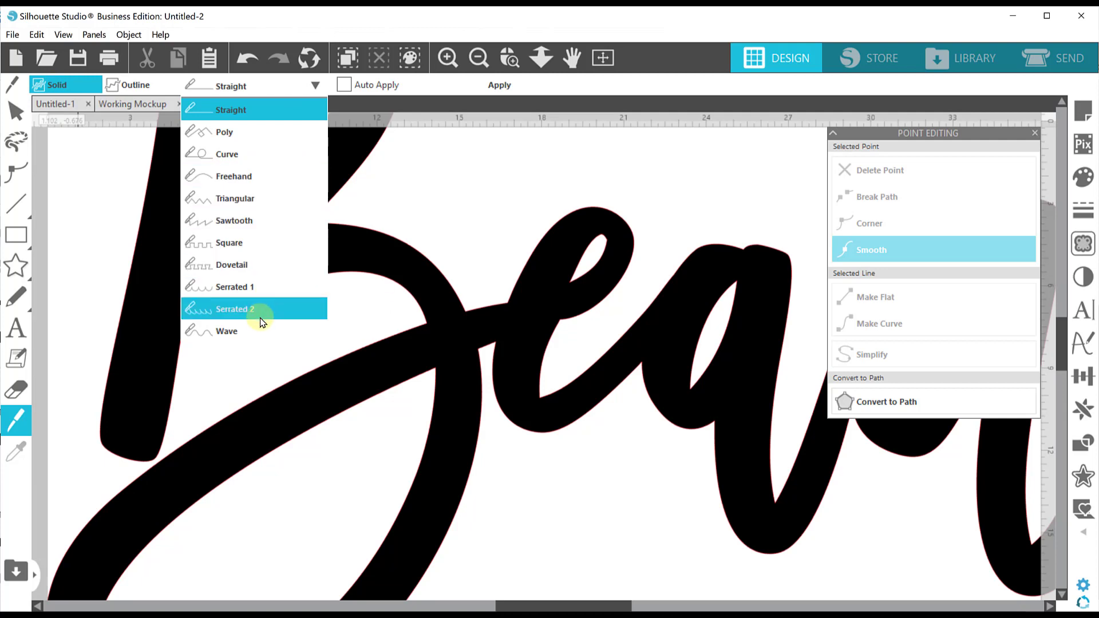
{"action": "left_click", "coordinate": [246, 269]}
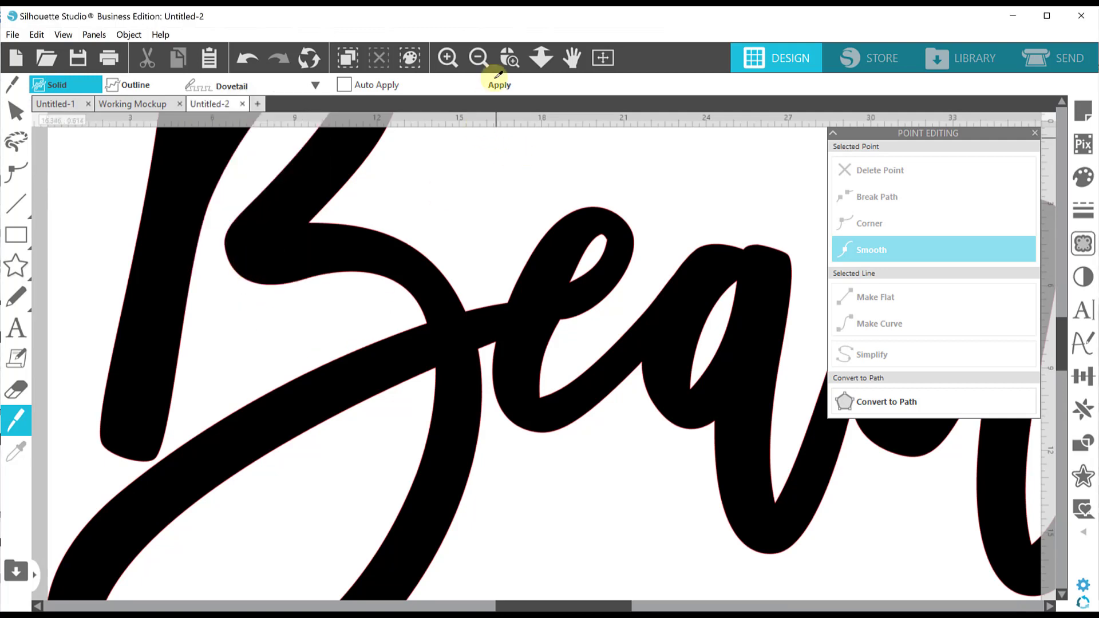
Draw a dovetail knife line across the stroke joining the B and the e, and adjust its tooth spacing.
{"action": "left_click", "coordinate": [509, 57]}
{"action": "left_click_drag", "start_coordinate": [452, 280], "coordinate": [547, 356]}
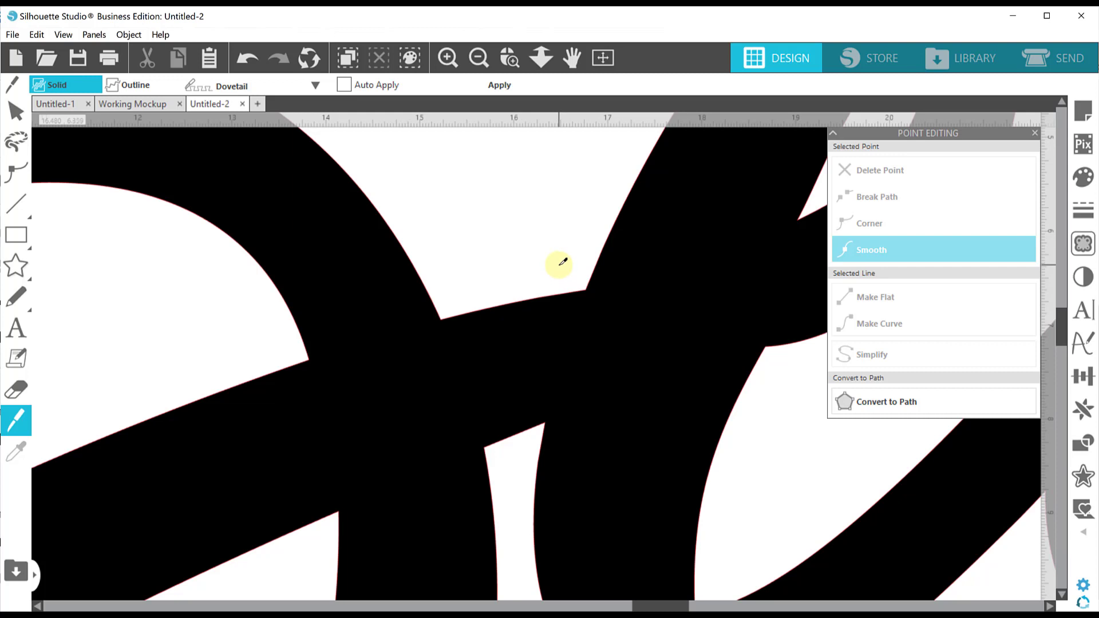
{"action": "left_click_drag", "start_coordinate": [562, 263], "coordinate": [529, 457]}
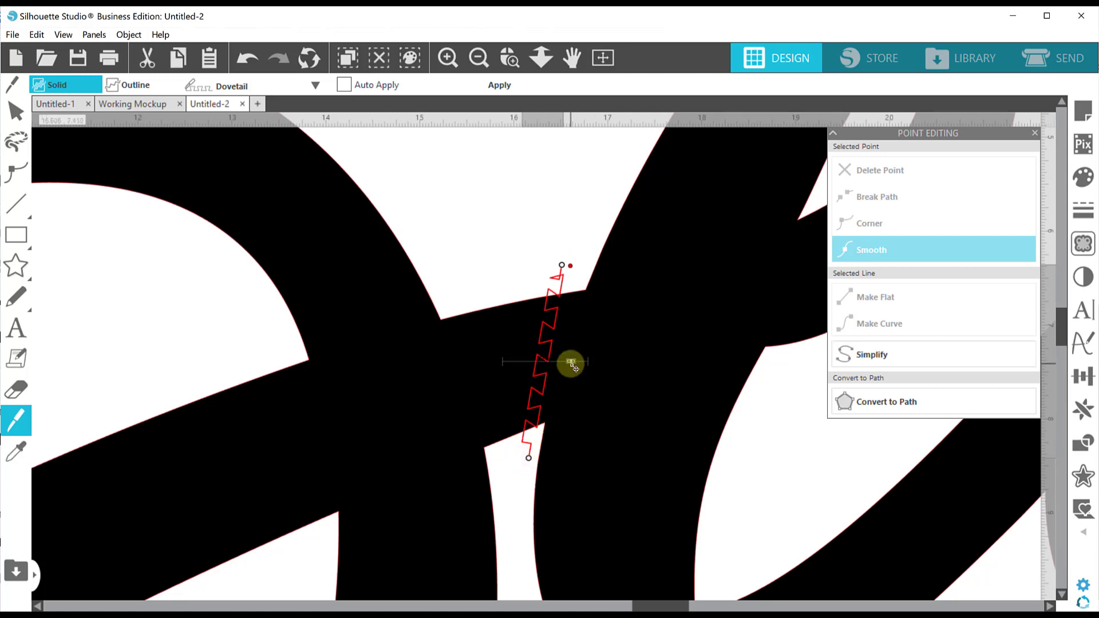
{"action": "left_click_drag", "start_coordinate": [570, 361], "coordinate": [570, 362]}
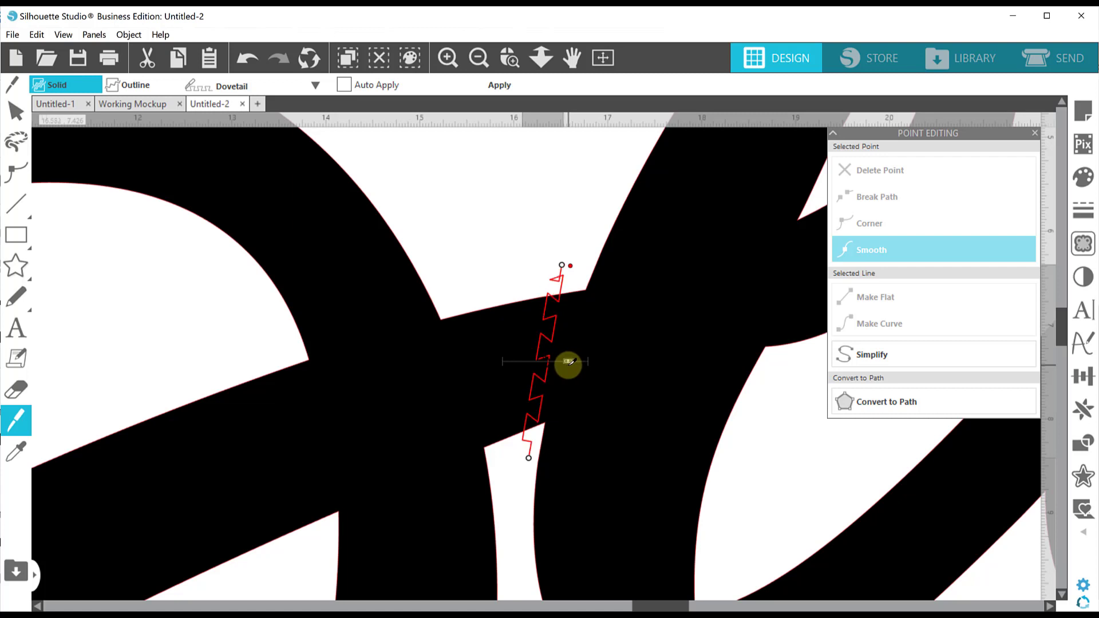
{"action": "left_click_drag", "start_coordinate": [571, 362], "coordinate": [573, 362]}
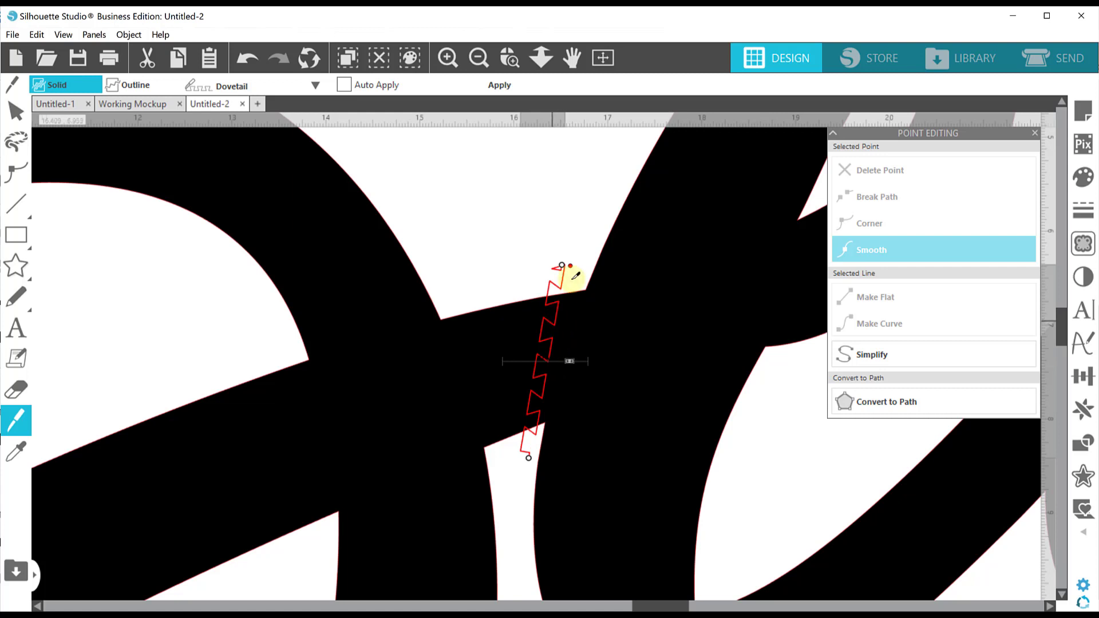
Nudge the dovetail knife line slightly downward to reposition its teeth against the stroke's edges.
{"action": "key", "text": "Down"}
{"action": "key", "text": "Down"}
{"action": "key", "text": "Down"}
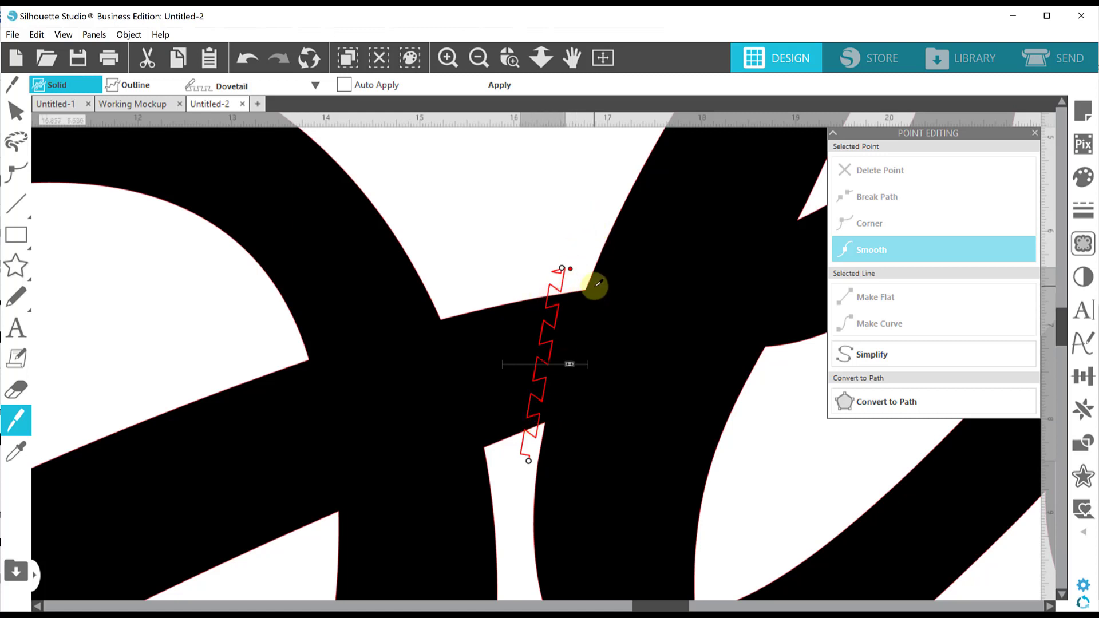
{"action": "key", "text": "Down"}
{"action": "key", "text": "Down"}
{"action": "key", "text": "Down"}
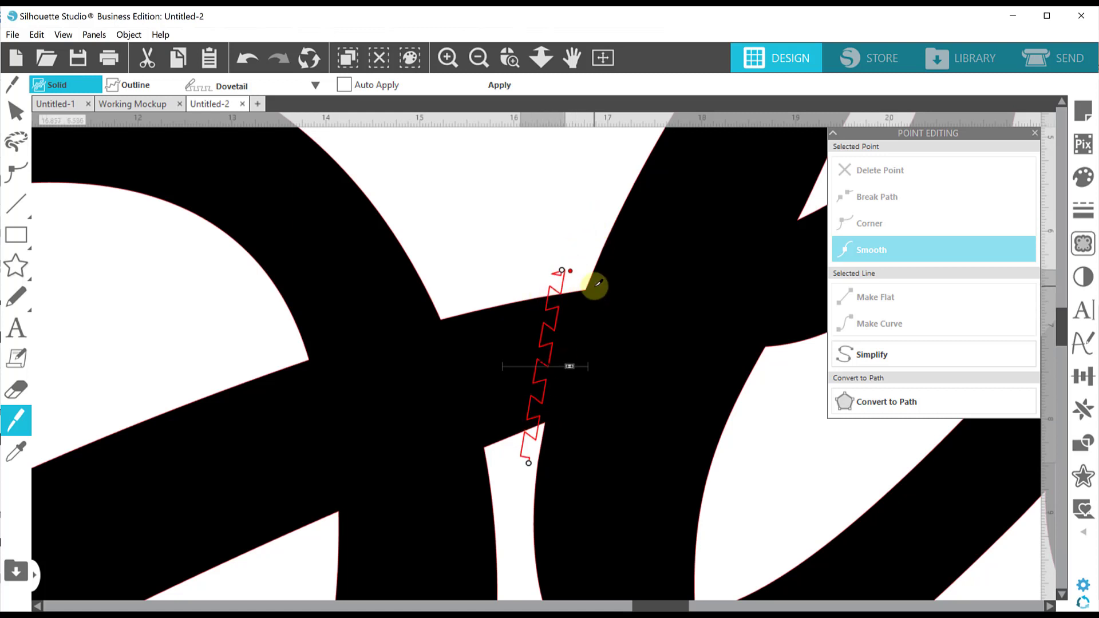
{"action": "key", "text": "Up"}
{"action": "key", "text": "Up"}
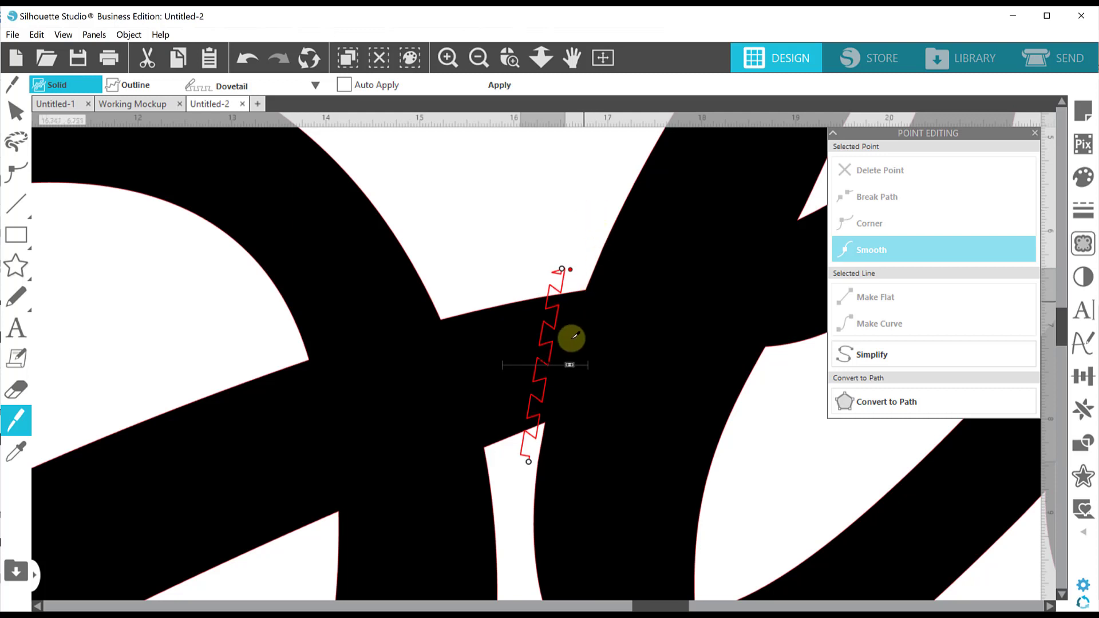
Fine-tune the tooth spacing and depth of the dovetail knife line.
{"action": "left_click_drag", "start_coordinate": [569, 365], "coordinate": [572, 364]}
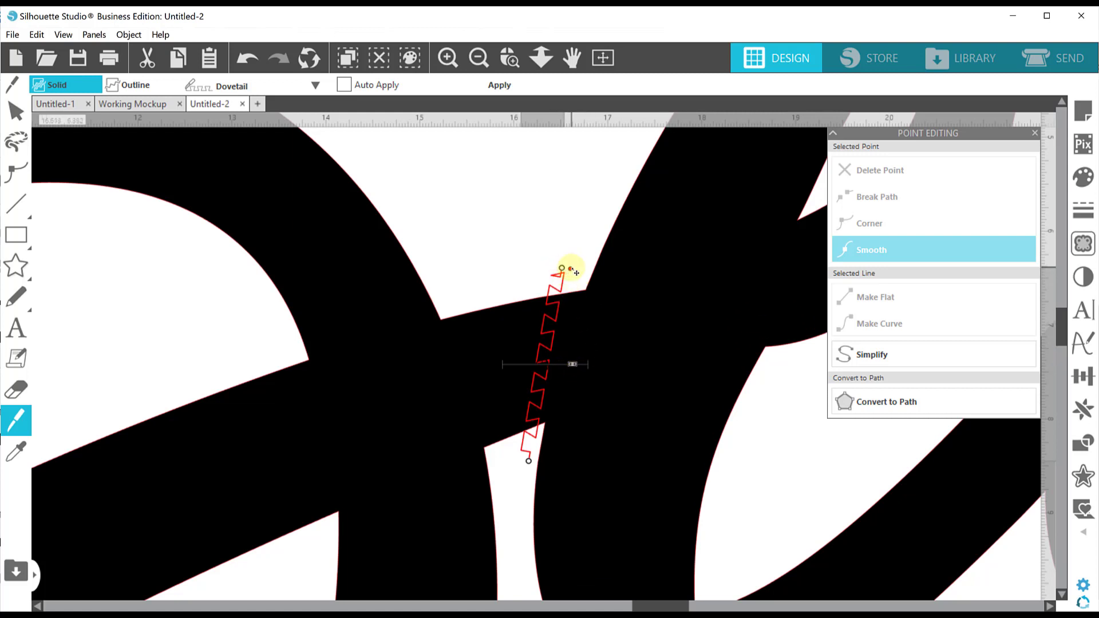
{"action": "left_click_drag", "start_coordinate": [570, 269], "coordinate": [570, 269]}
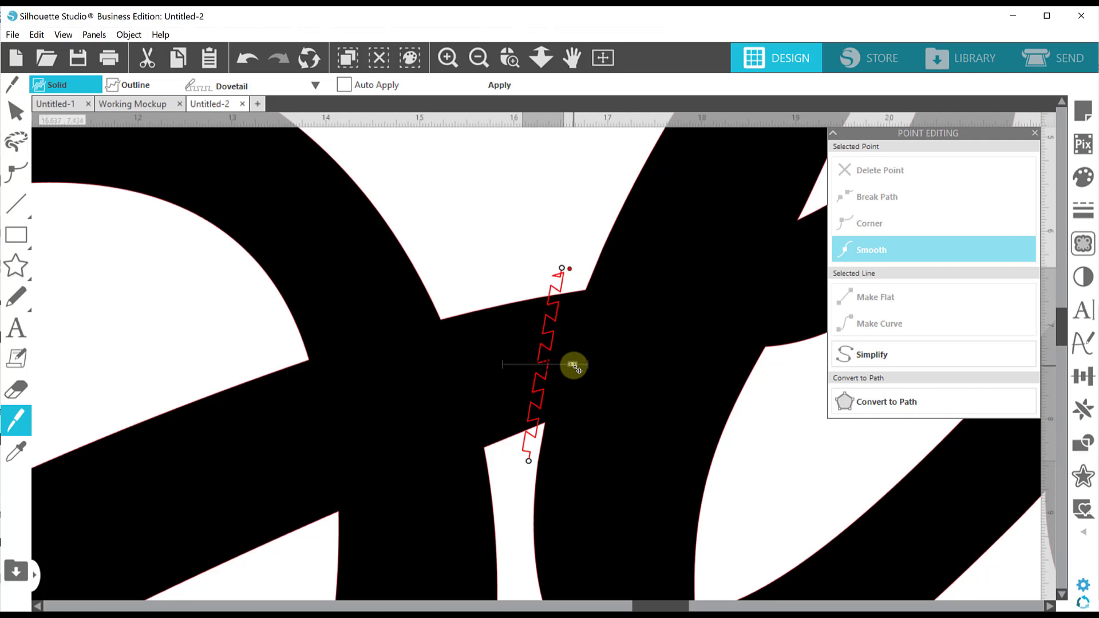
{"action": "left_click_drag", "start_coordinate": [574, 364], "coordinate": [569, 364]}
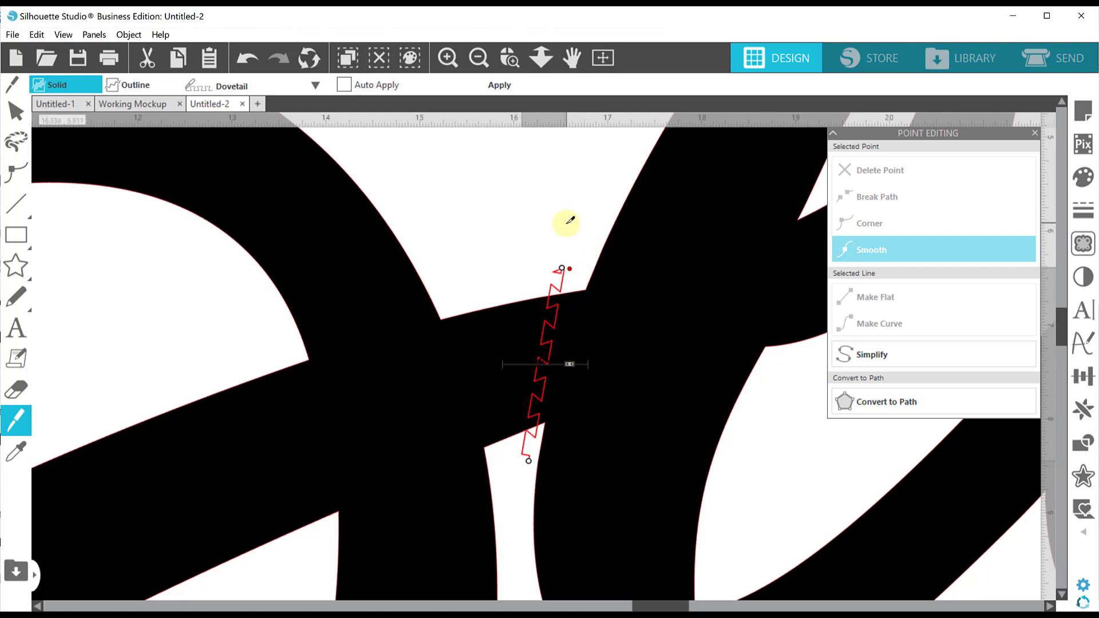
Nudge the dovetail line down slightly and apply the knife cut between the B and the e.
{"action": "key", "text": "Down"}
{"action": "key", "text": "Down"}
{"action": "key", "text": "Down"}
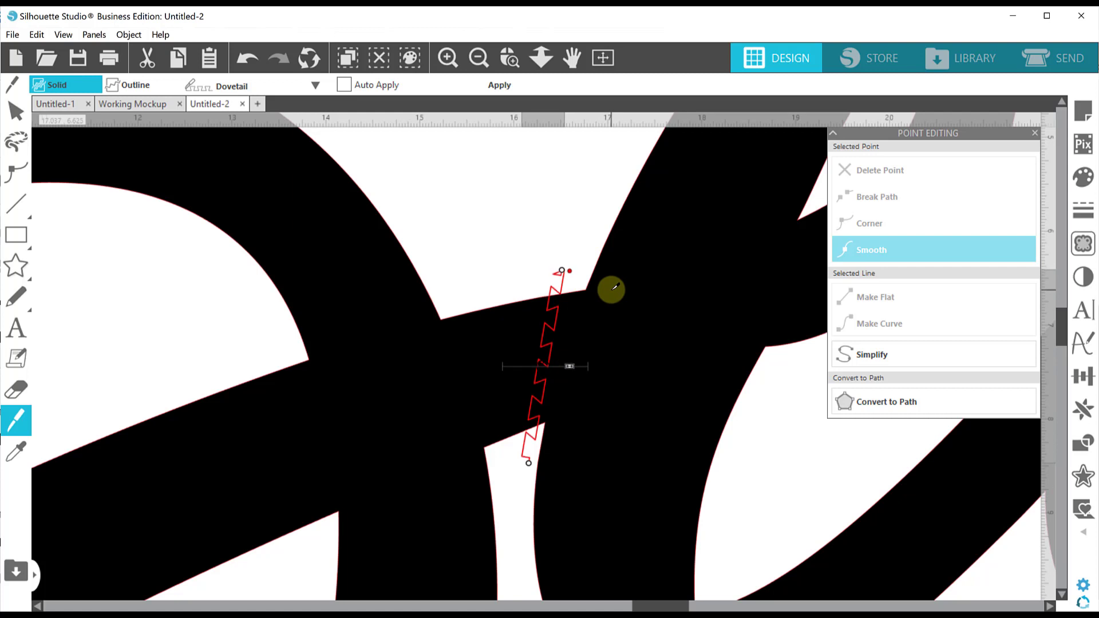
{"action": "key", "text": "Up"}
{"action": "key", "text": "Up"}
{"action": "left_click", "coordinate": [501, 85]}
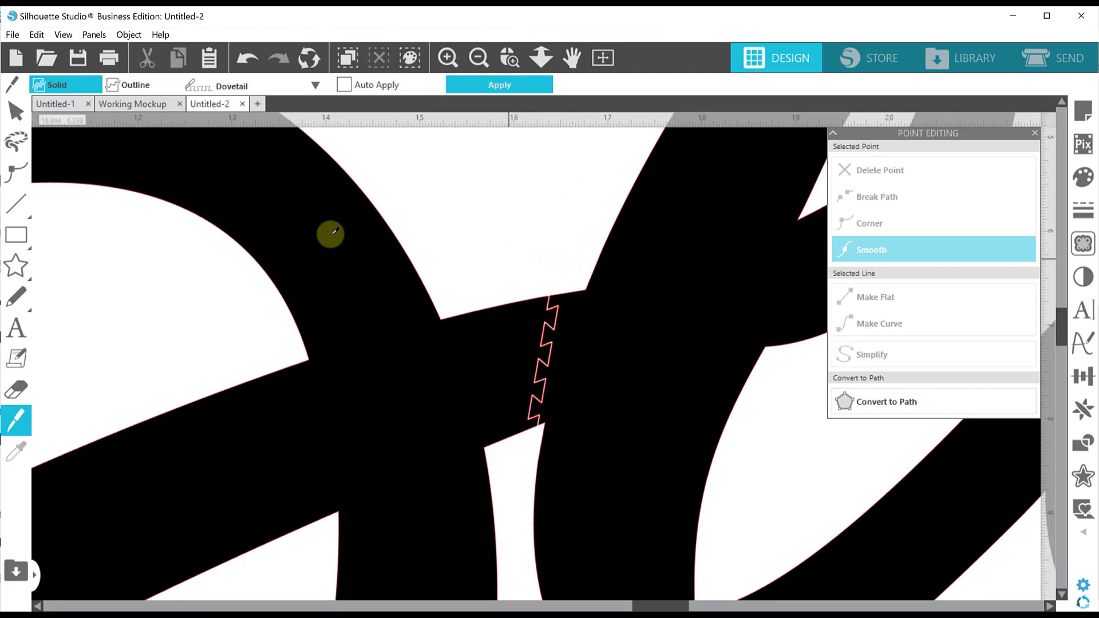
Test the cut by moving the piece after the B slightly away from it, and undo that move.
{"action": "left_click", "coordinate": [27, 117]}
{"action": "left_click_drag", "start_coordinate": [621, 358], "coordinate": [665, 360]}
{"action": "key", "text": "ctrl+z"}
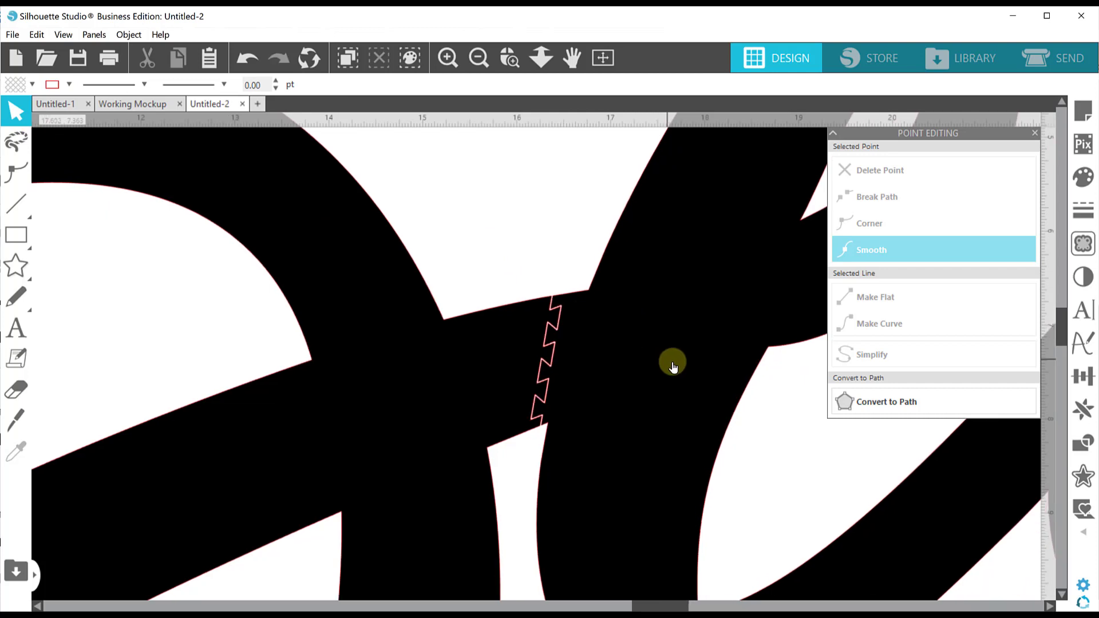
Nudge the piece after the B left and slightly upward to try to close the gap in the dovetail joint.
{"action": "left_click", "coordinate": [673, 362]}
{"action": "key", "text": "Left"}
{"action": "key", "text": "Left"}
{"action": "key", "text": "Left"}
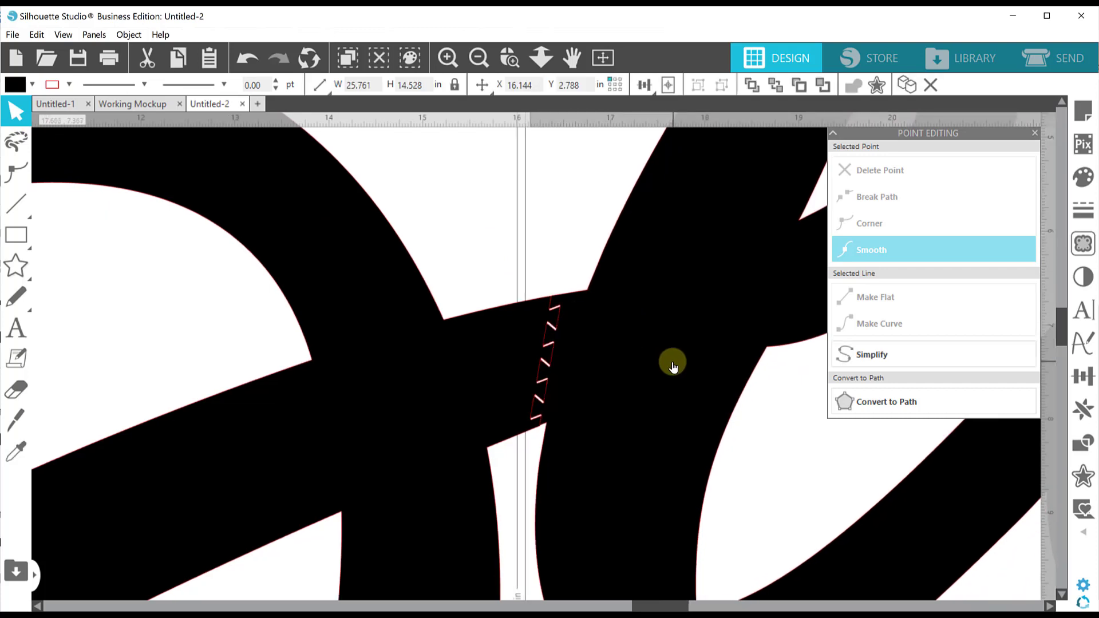
{"action": "key", "text": "Up"}
{"action": "key", "text": "Up"}
{"action": "key", "text": "Right"}
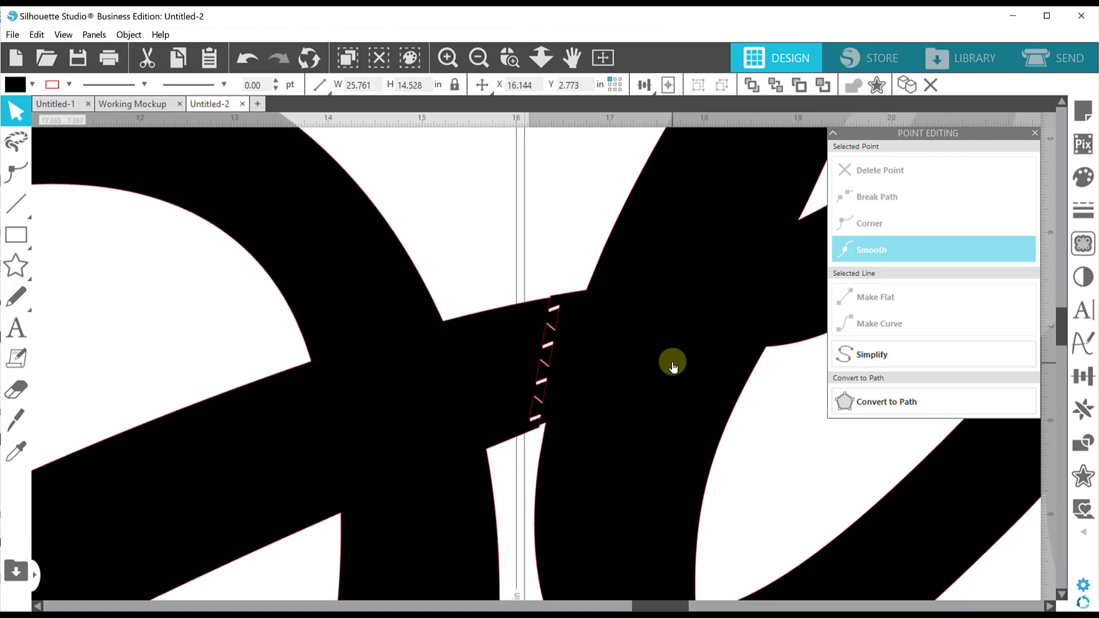
Try fitting the dovetail teeth at close range by shifting the piece after the B slightly left and down.
{"action": "left_click", "coordinate": [509, 57]}
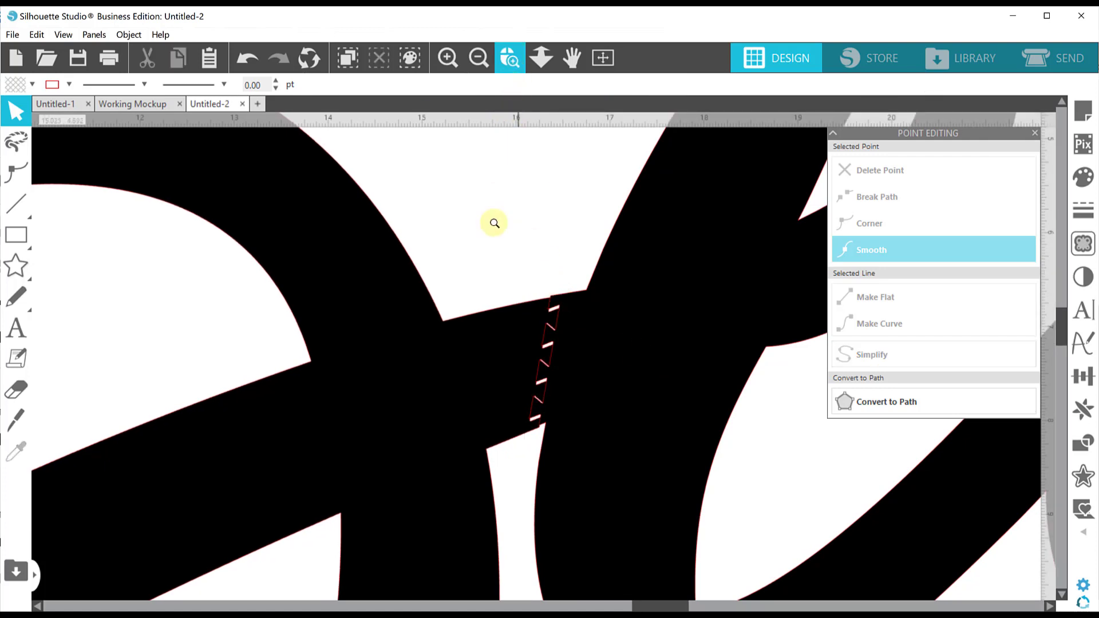
{"action": "left_click_drag", "start_coordinate": [493, 269], "coordinate": [628, 374]}
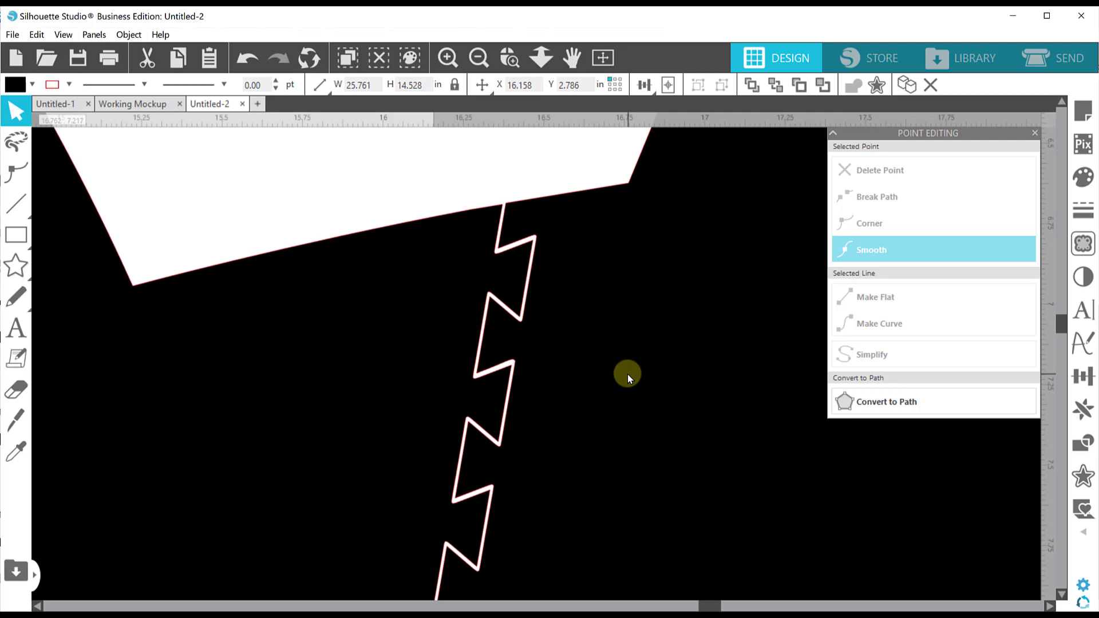
{"action": "left_click_drag", "start_coordinate": [628, 373], "coordinate": [626, 376]}
Undo the fitting moves and the dovetail cut, back to the uncut stroke with its knife line.
{"action": "key", "text": "ctrl+z"}
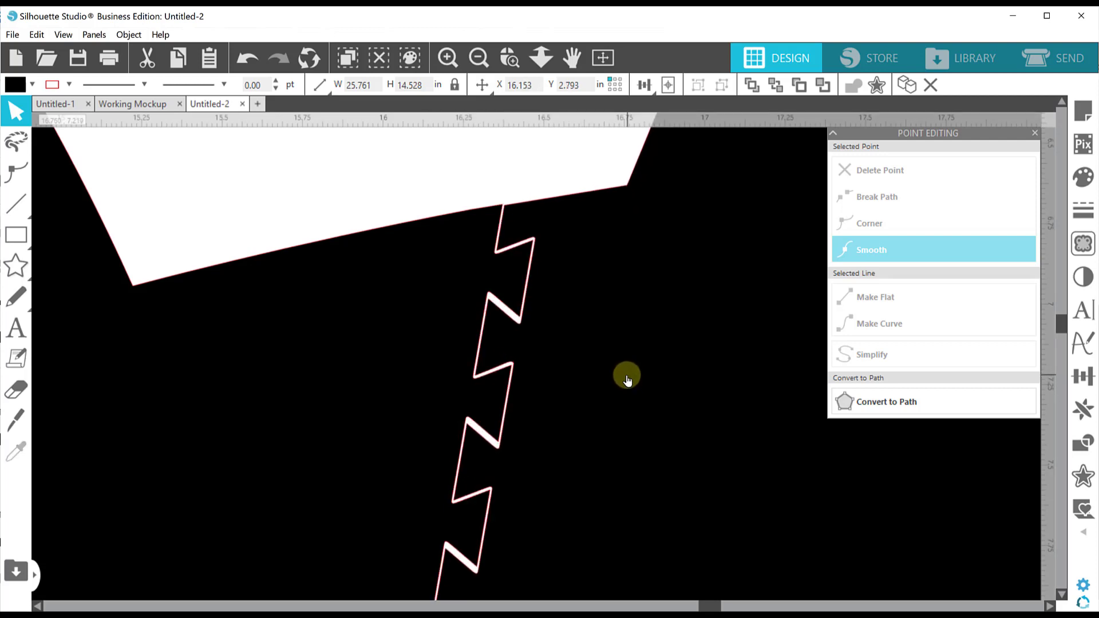
{"action": "key", "text": "ctrl+z"}
{"action": "key", "text": "ctrl+z"}
{"action": "key", "text": "ctrl+z"}
{"action": "key", "text": "ctrl+z"}
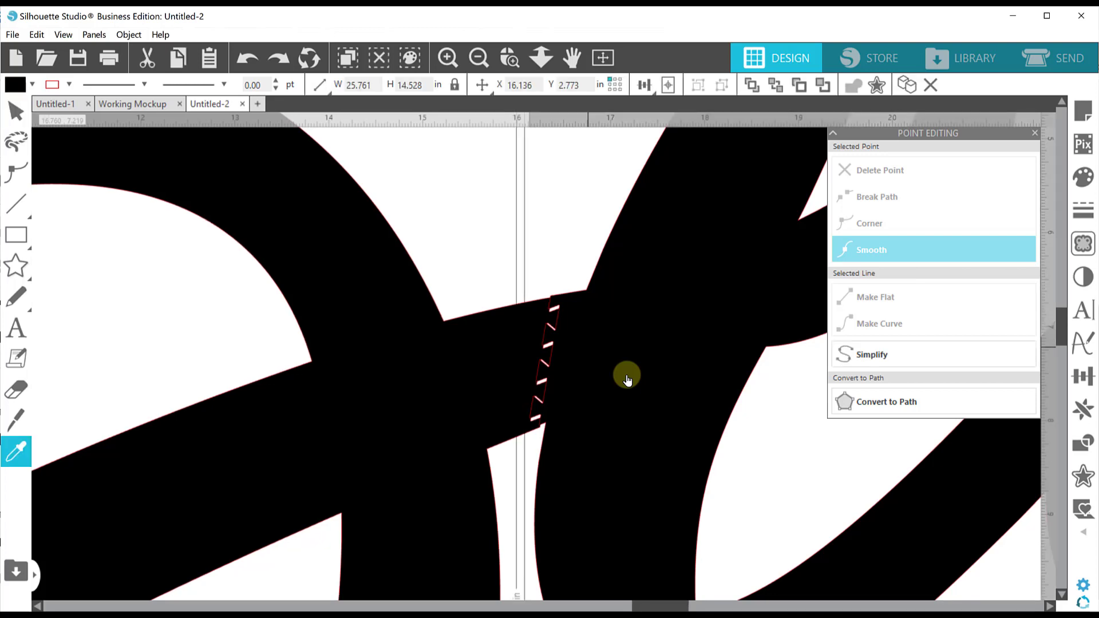
{"action": "key", "text": "Down"}
{"action": "key", "text": "Right"}
{"action": "key", "text": "Right"}
{"action": "key", "text": "Right"}
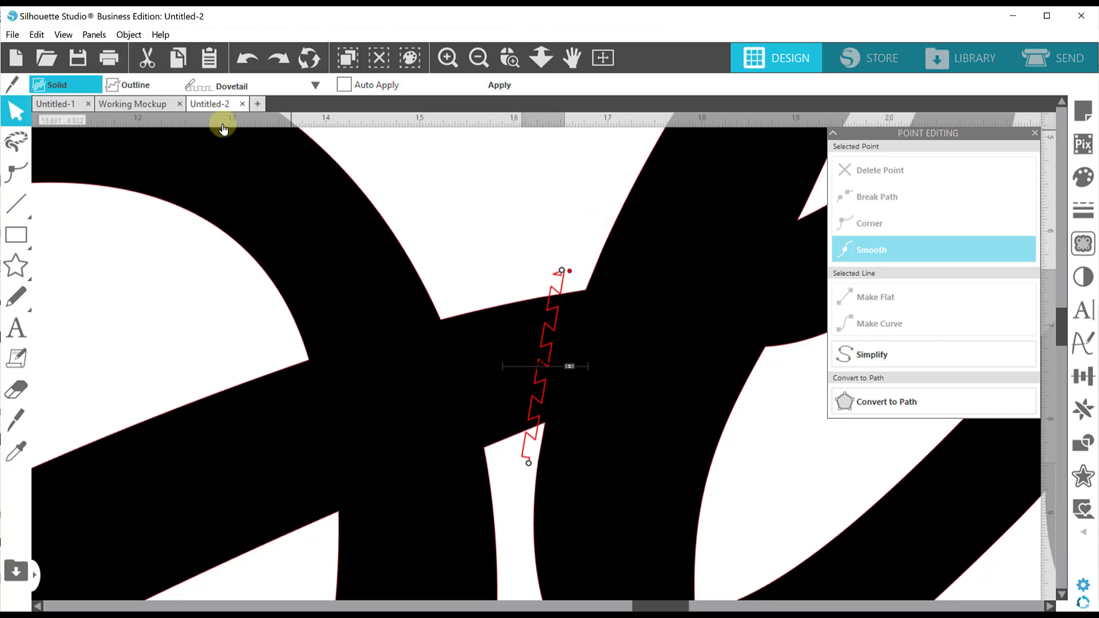
Switch the dovetail knife line to Outline mode, apply the cut, and undo that cut.
{"action": "left_click", "coordinate": [126, 87]}
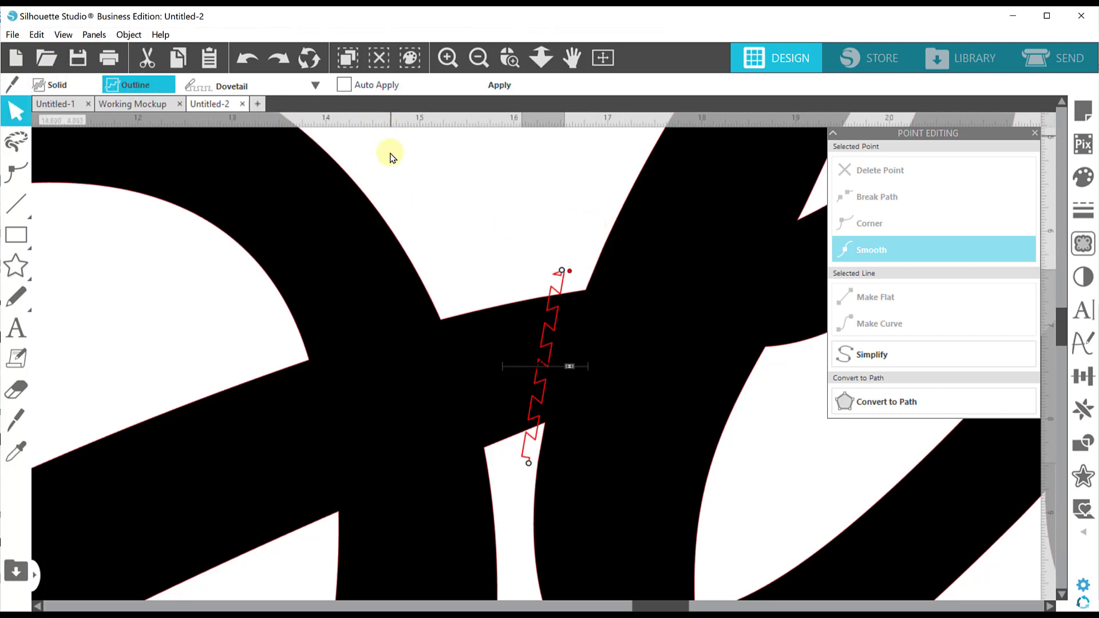
{"action": "left_click", "coordinate": [500, 85]}
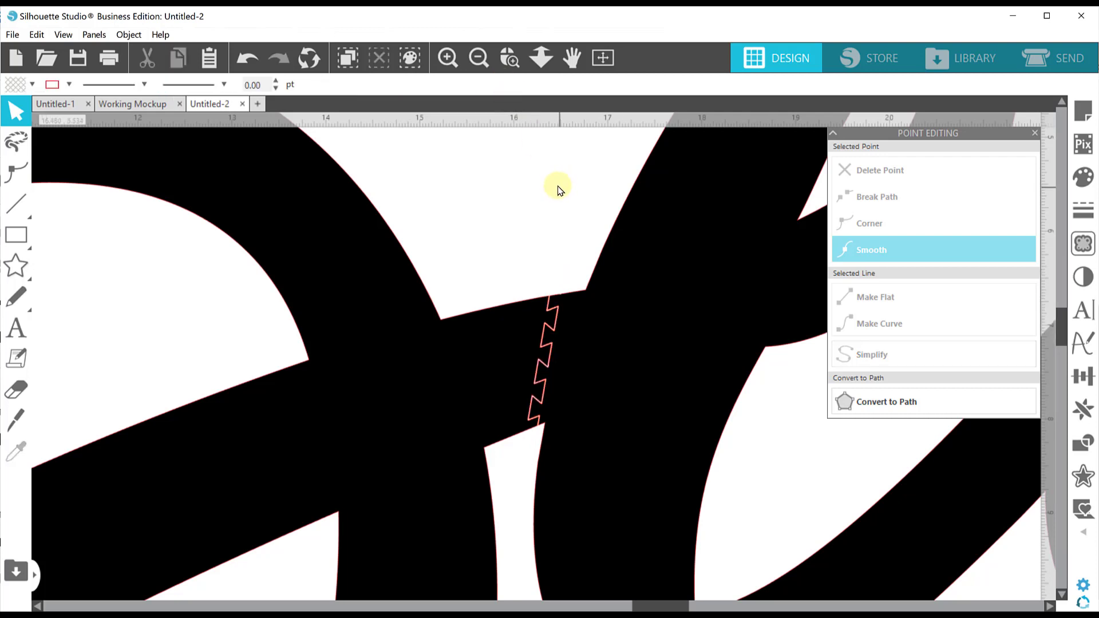
{"action": "key", "text": "ctrl+z"}
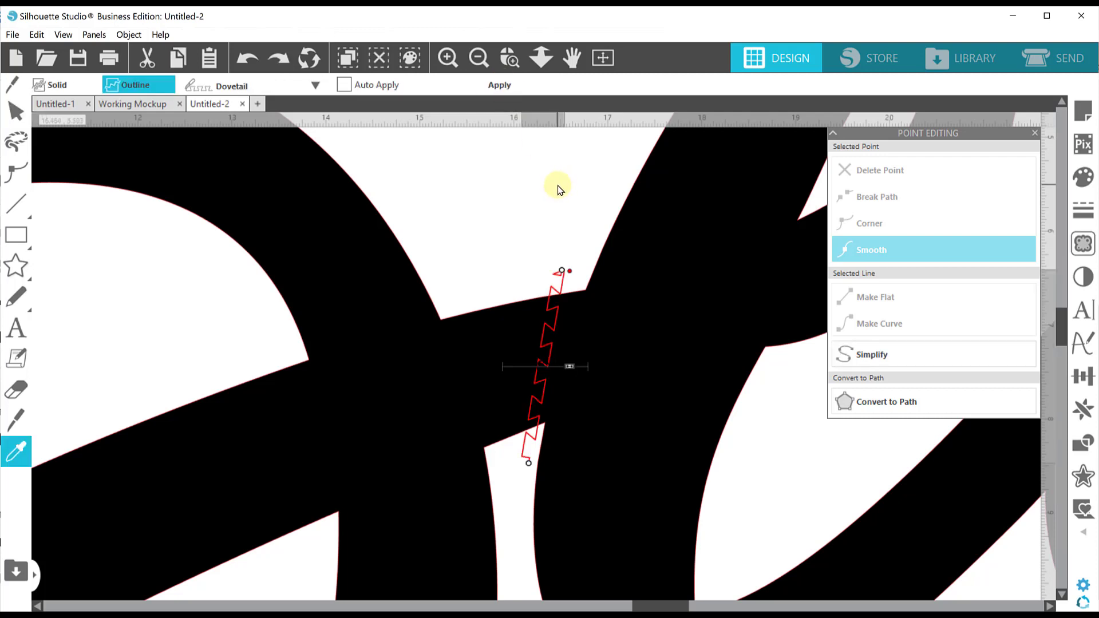
Set the knife type to Straight and delete the dovetail line between the B and the e.
{"action": "left_click", "coordinate": [223, 86]}
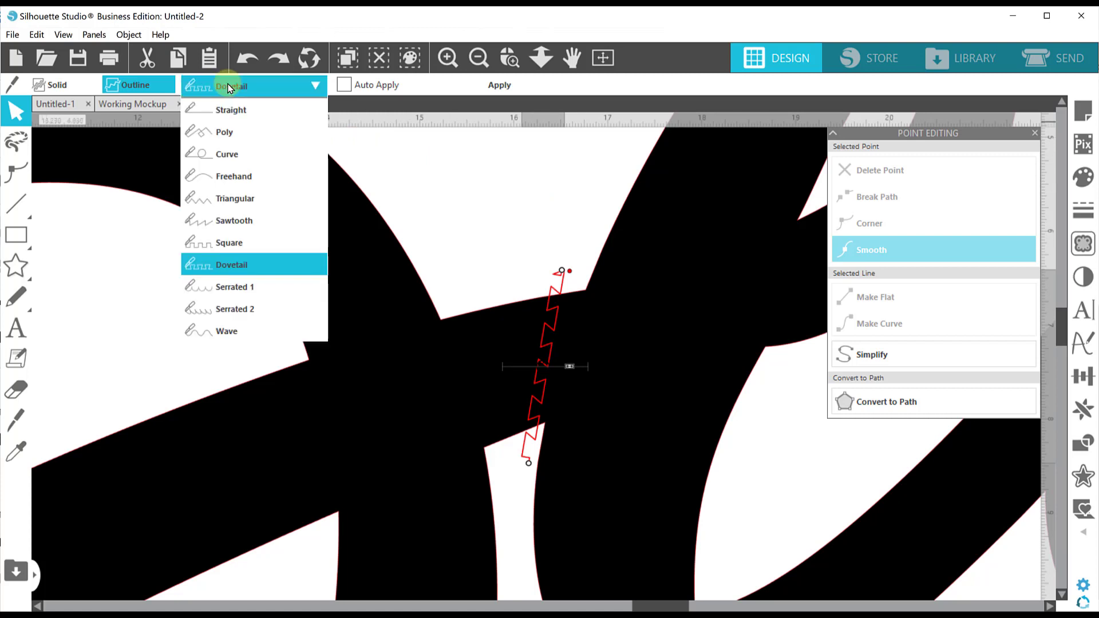
{"action": "left_click", "coordinate": [229, 111]}
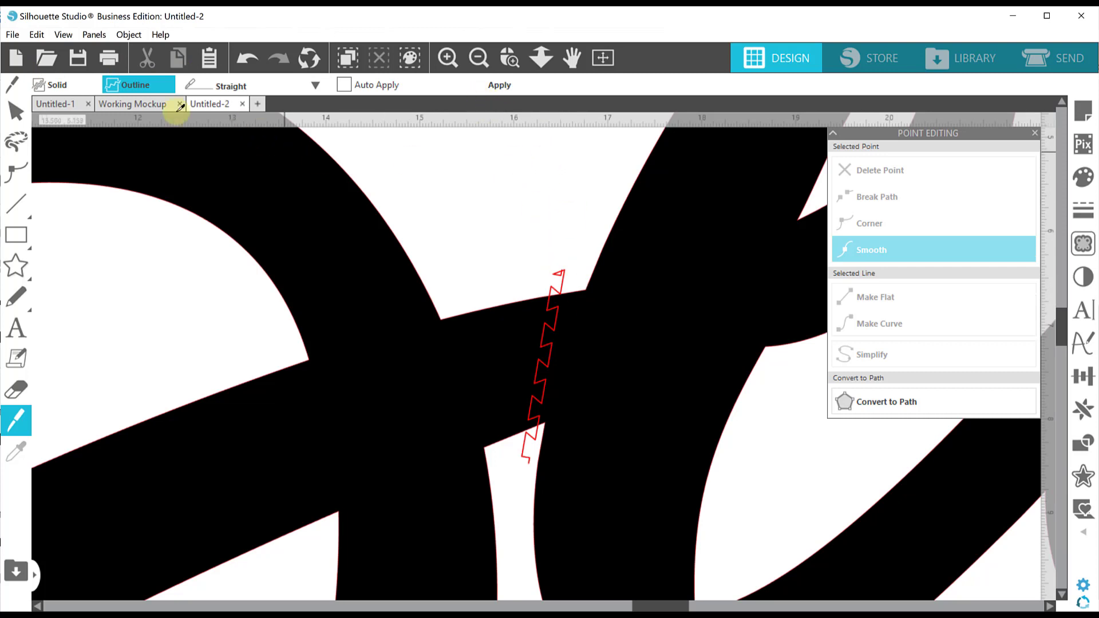
{"action": "left_click", "coordinate": [16, 112]}
{"action": "left_click", "coordinate": [566, 280]}
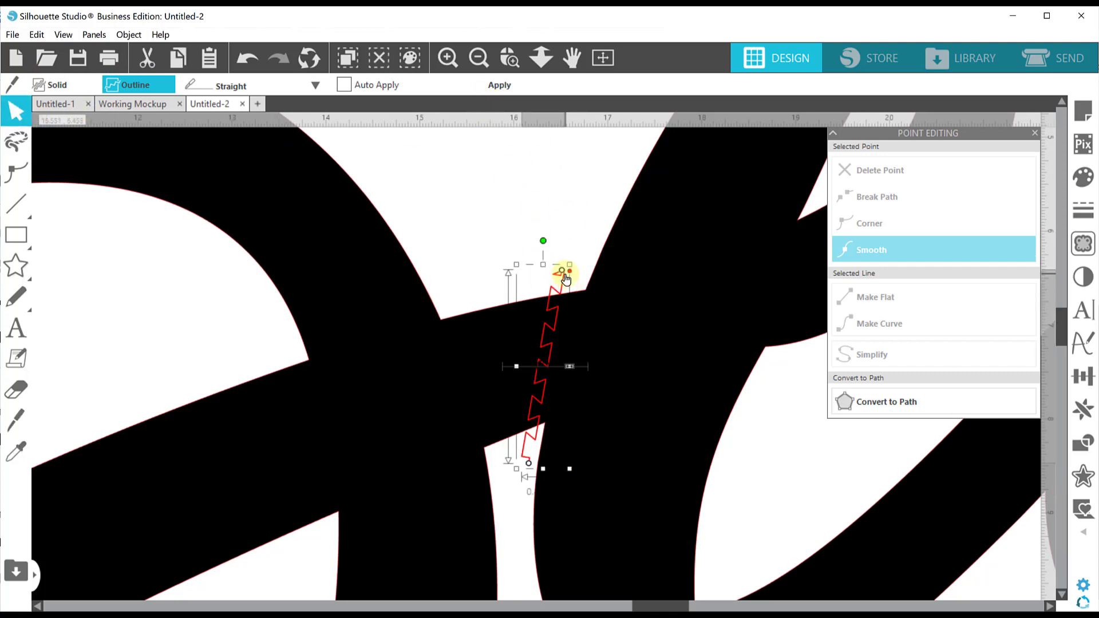
{"action": "key", "text": "Delete"}
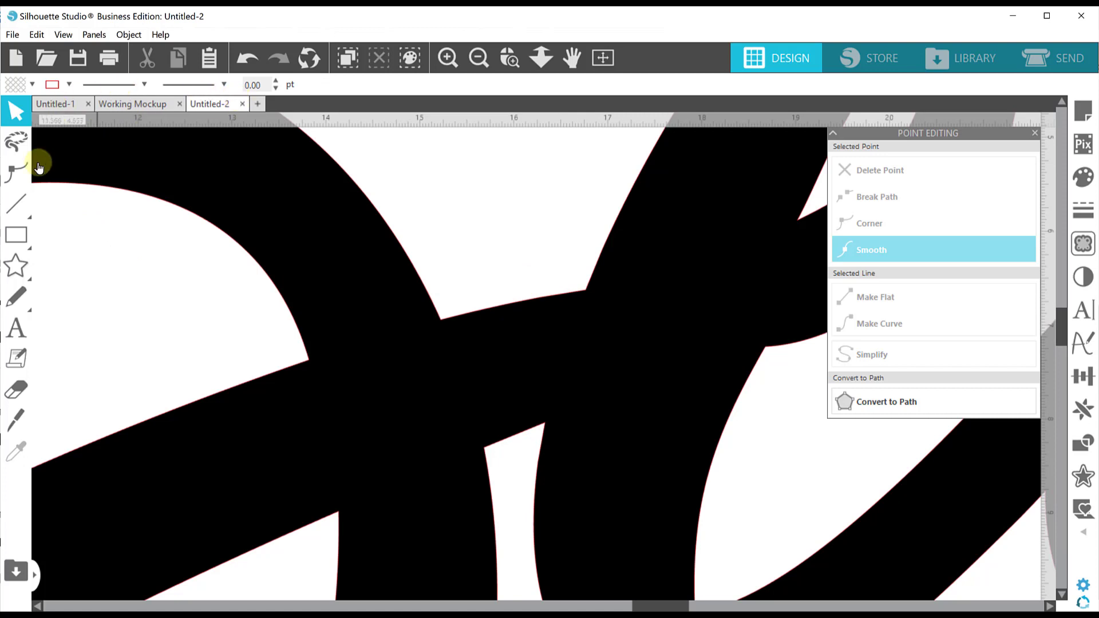
Cut the connecting stroke between the B and the e with a straight knife line along the e's edge.
{"action": "left_click", "coordinate": [27, 426]}
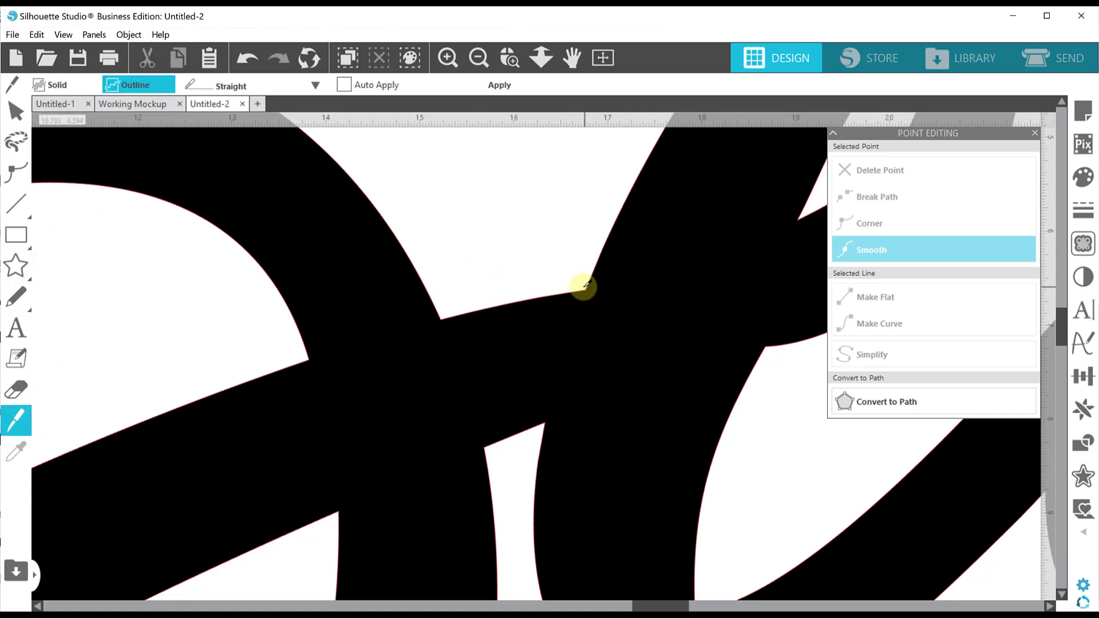
{"action": "left_click_drag", "start_coordinate": [583, 285], "coordinate": [539, 438]}
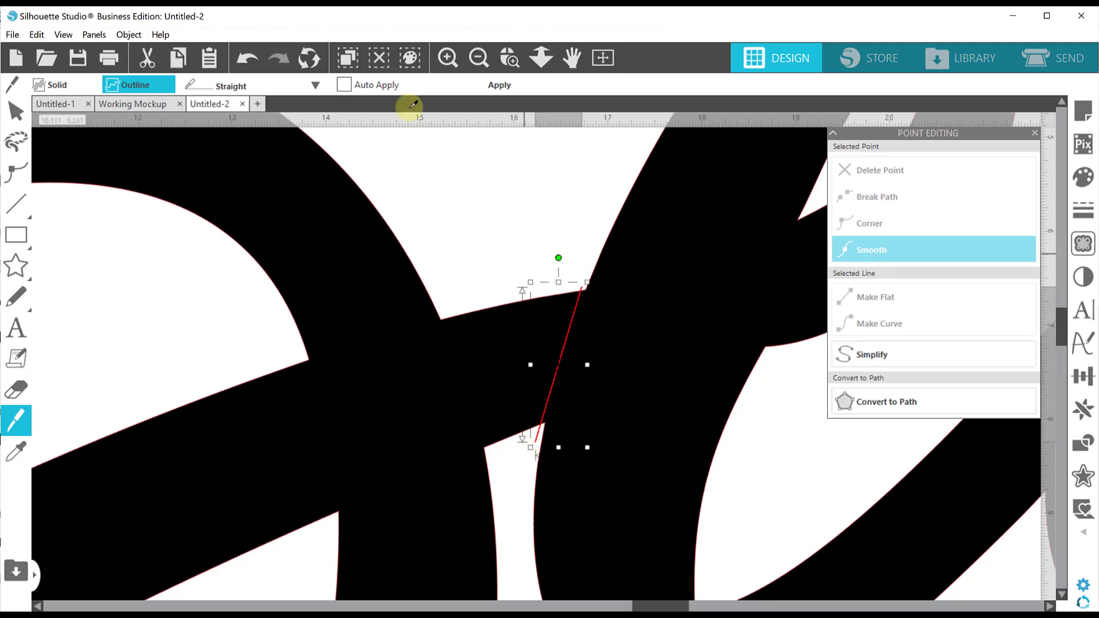
{"action": "left_click", "coordinate": [498, 87]}
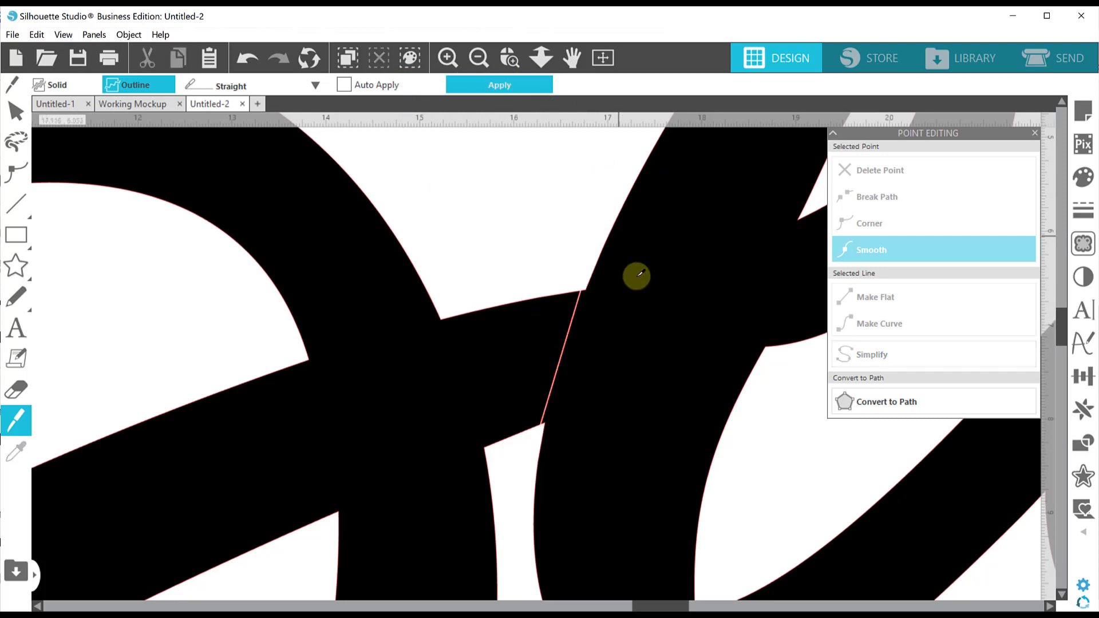
{"action": "left_click", "coordinate": [16, 111]}
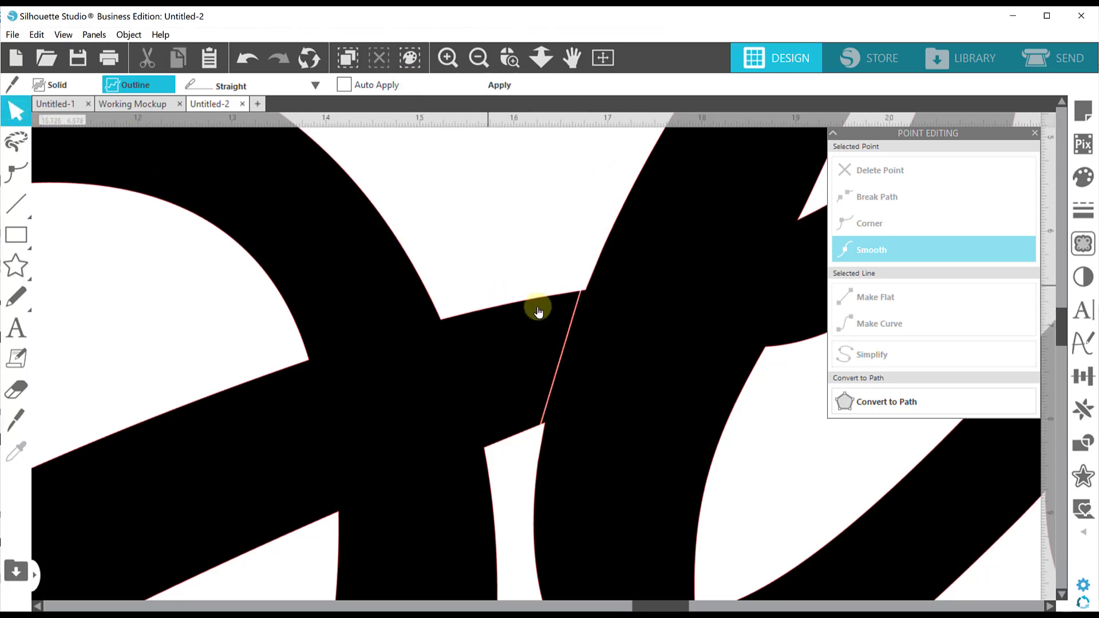
Nudge the piece after the B left until it butts against the straight cut edge.
{"action": "left_click", "coordinate": [607, 321]}
{"action": "key", "text": "Left"}
{"action": "key", "text": "Left"}
{"action": "key", "text": "Left"}
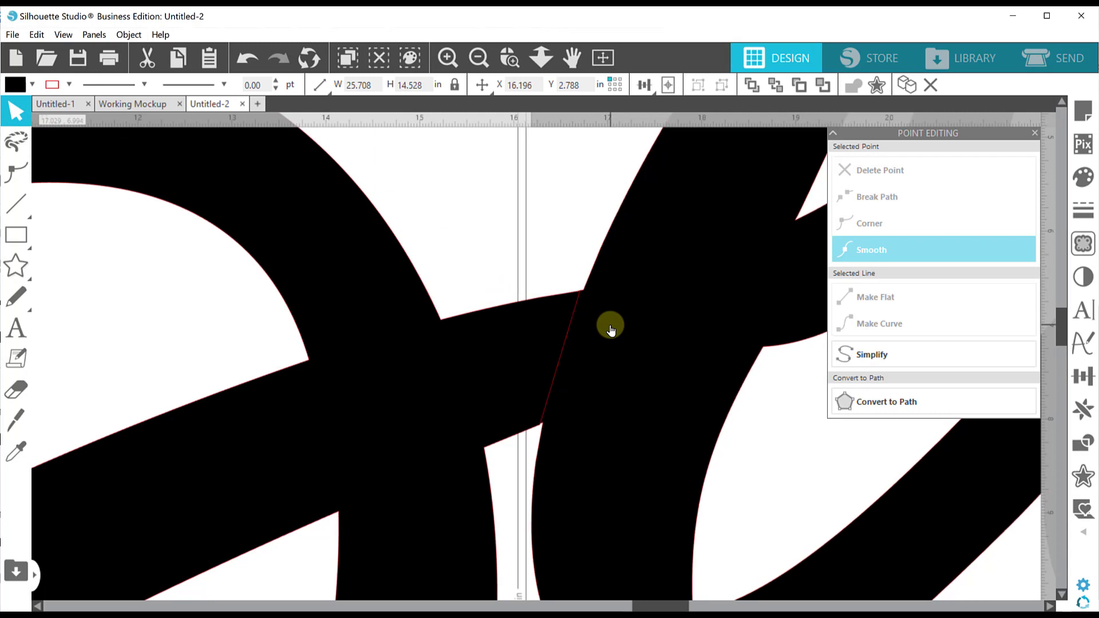
{"action": "key", "text": "Right"}
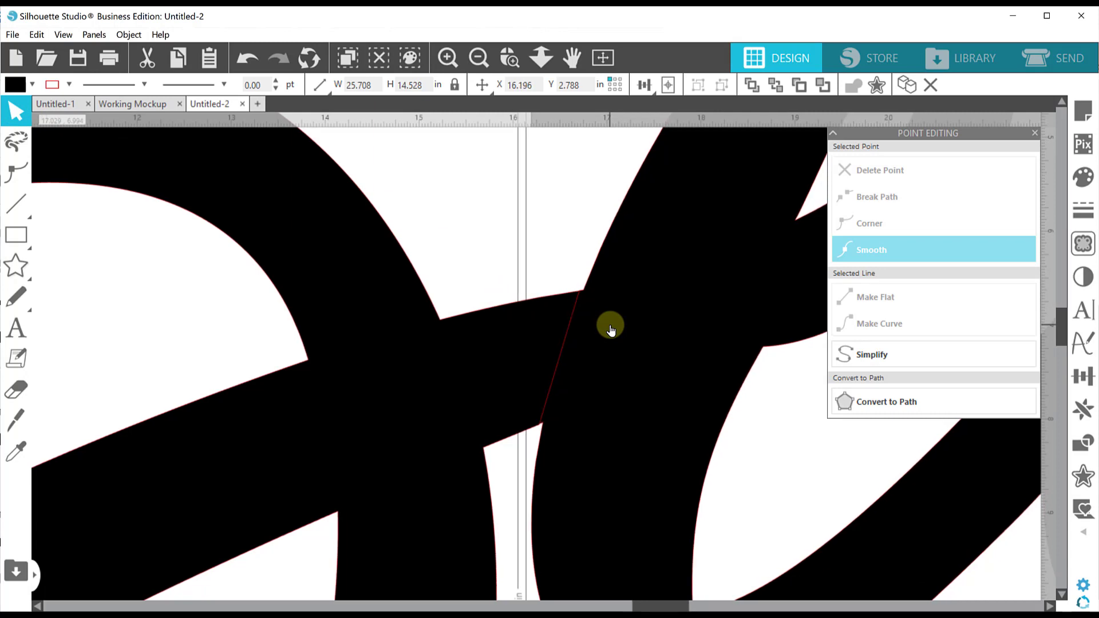
Move the separated B off the page and place the piece with the remaining letters at the page's left end.
{"action": "left_click", "coordinate": [605, 63]}
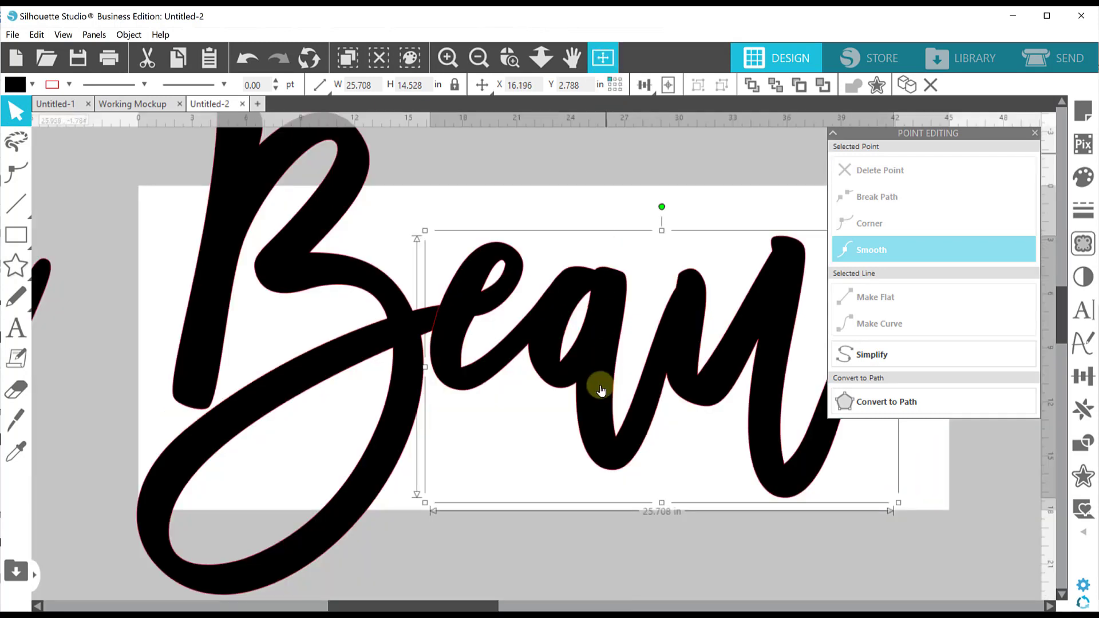
{"action": "left_click", "coordinate": [472, 65]}
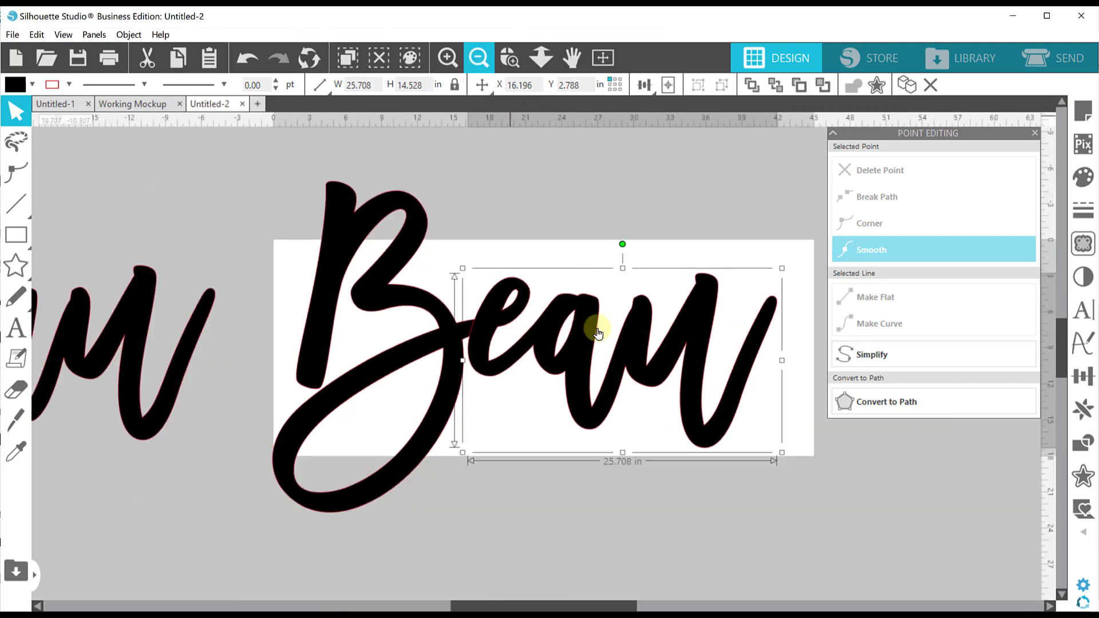
{"action": "left_click", "coordinate": [594, 486]}
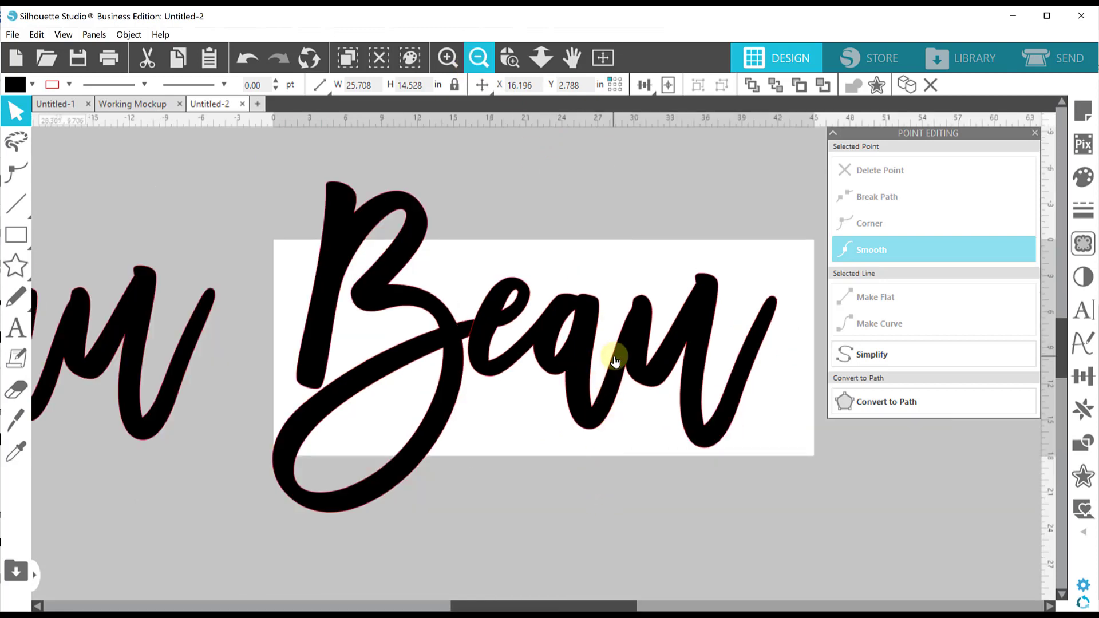
{"action": "left_click", "coordinate": [353, 458]}
{"action": "left_click_drag", "start_coordinate": [436, 334], "coordinate": [269, 498]}
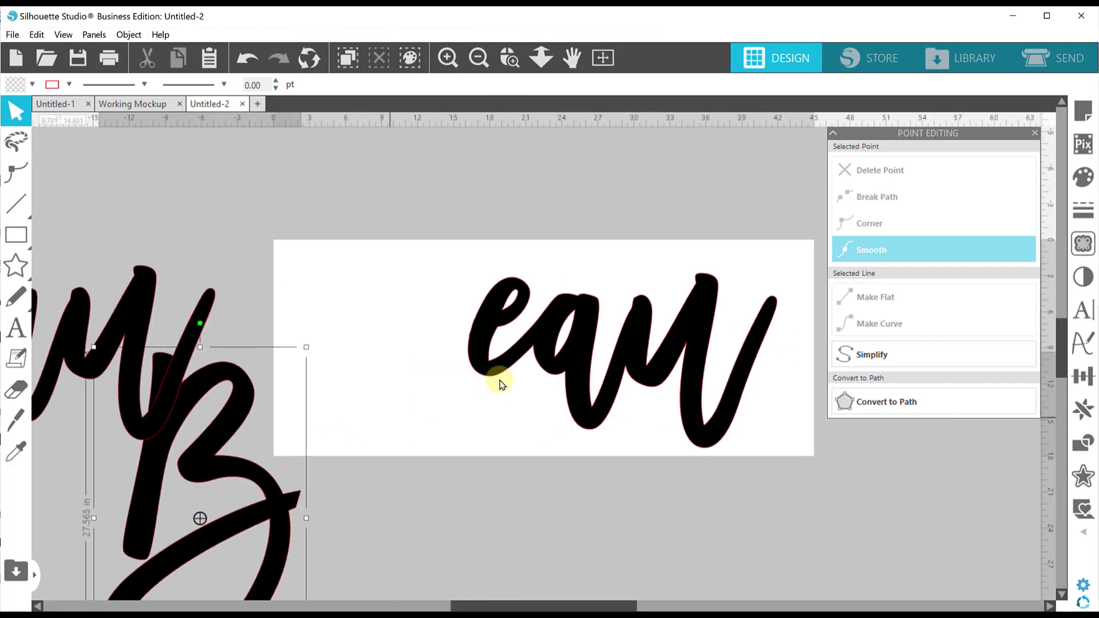
{"action": "left_click_drag", "start_coordinate": [466, 366], "coordinate": [343, 352]}
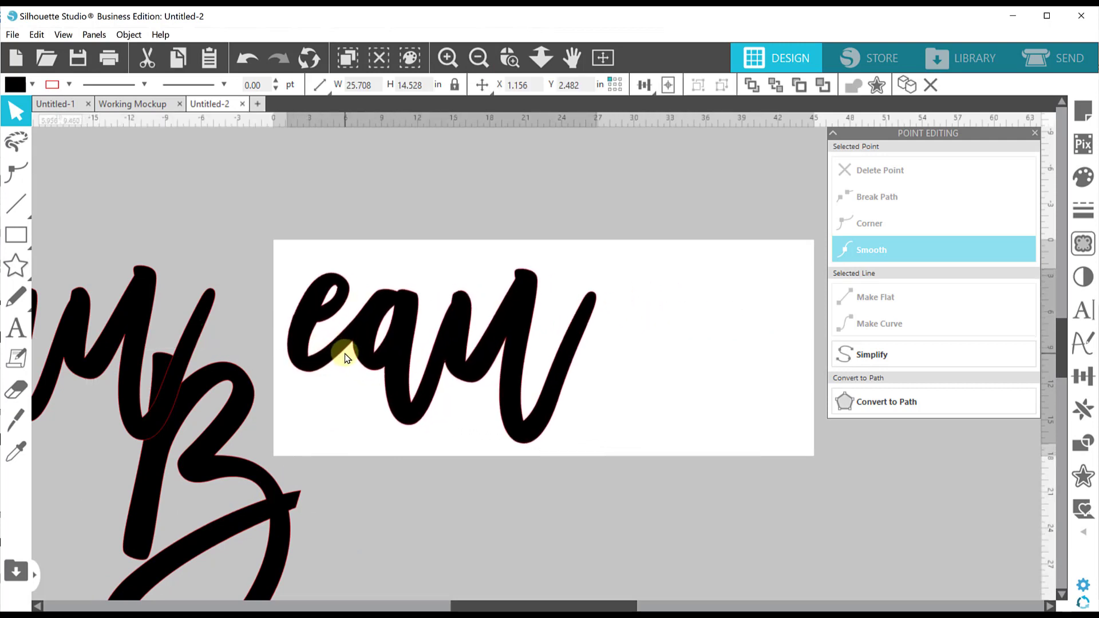
Bring the B back onto the page, rotate it 90 degrees counterclockwise, and reposition it.
{"action": "left_click_drag", "start_coordinate": [228, 449], "coordinate": [685, 315]}
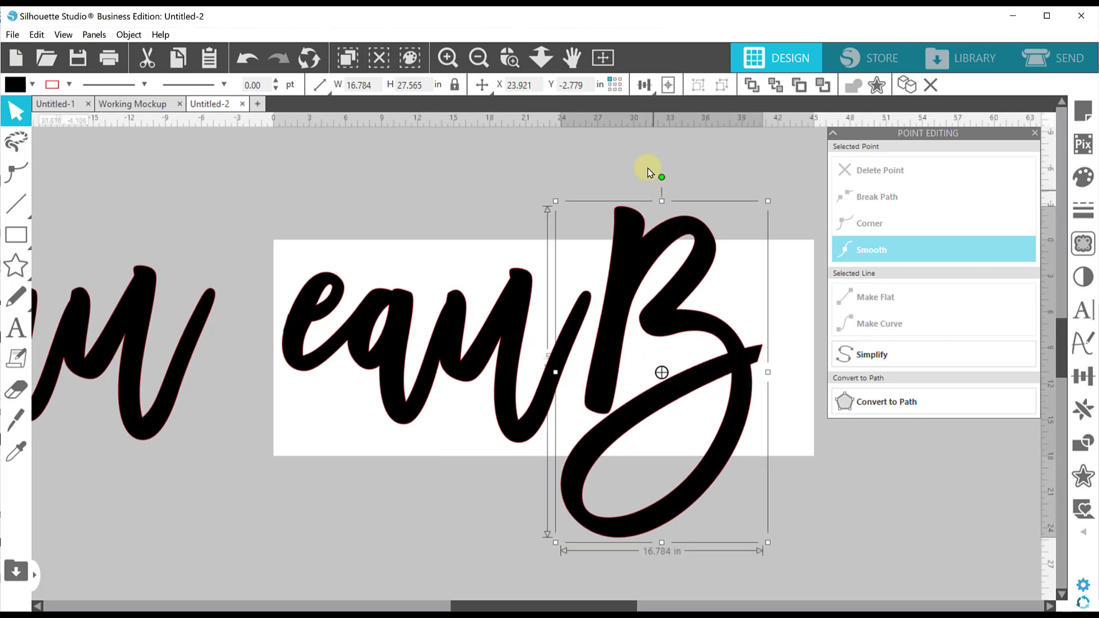
{"action": "left_click_drag", "start_coordinate": [660, 178], "coordinate": [463, 381]}
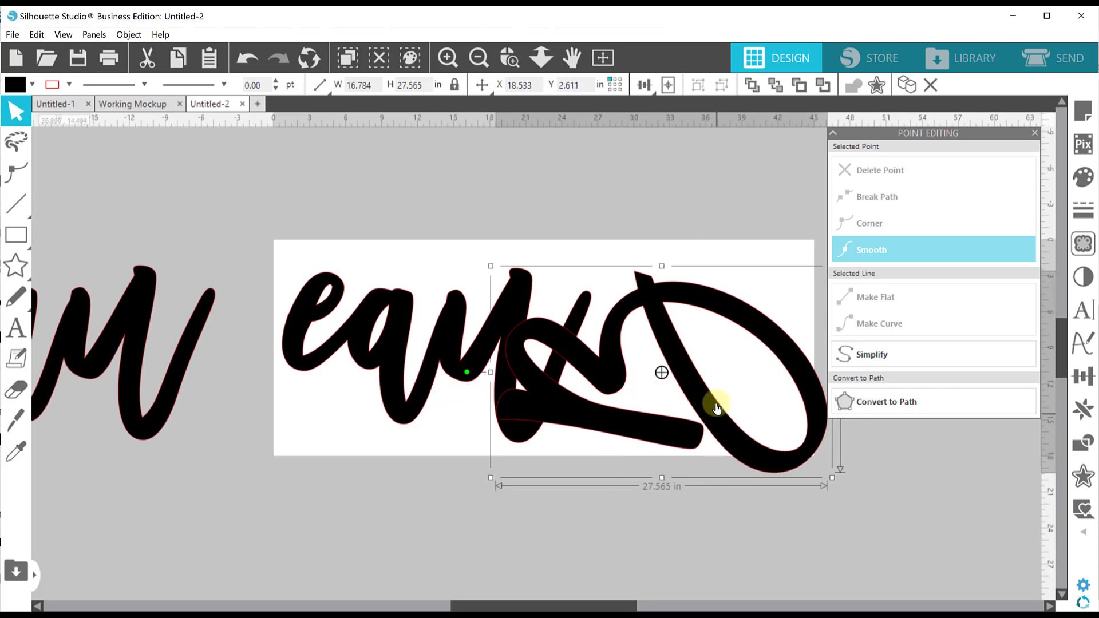
{"action": "left_click_drag", "start_coordinate": [717, 408], "coordinate": [416, 279]}
Move the cut pieces off the page and position the spare uncut copy of the word on it.
{"action": "left_click_drag", "start_coordinate": [341, 197], "coordinate": [1038, 335]}
{"action": "left_click_drag", "start_coordinate": [191, 422], "coordinate": [770, 469]}
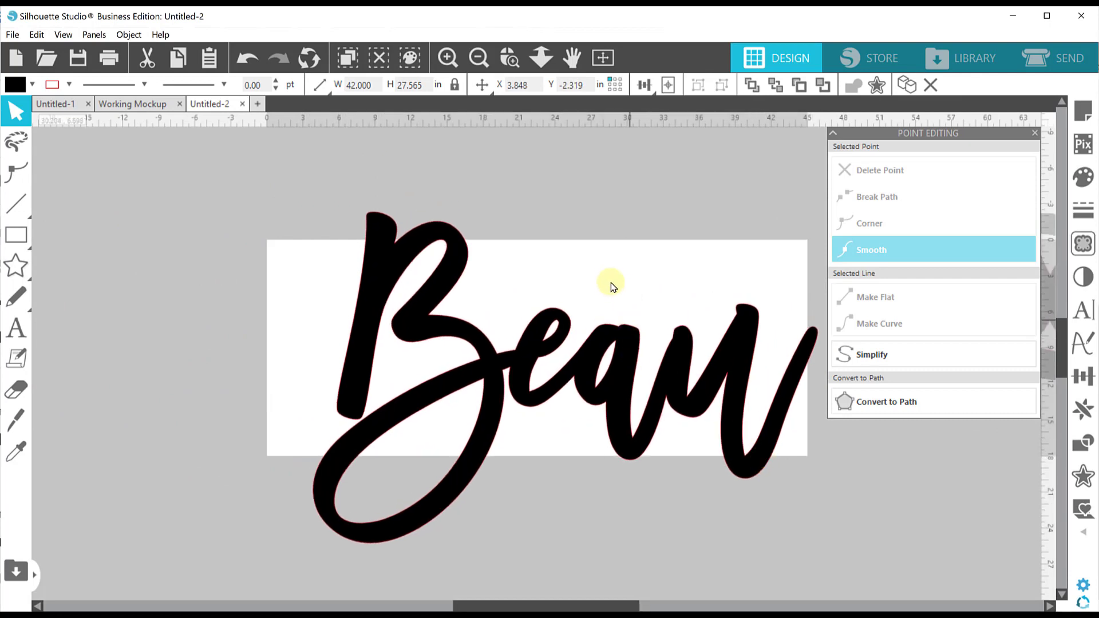
{"action": "left_click", "coordinate": [610, 258]}
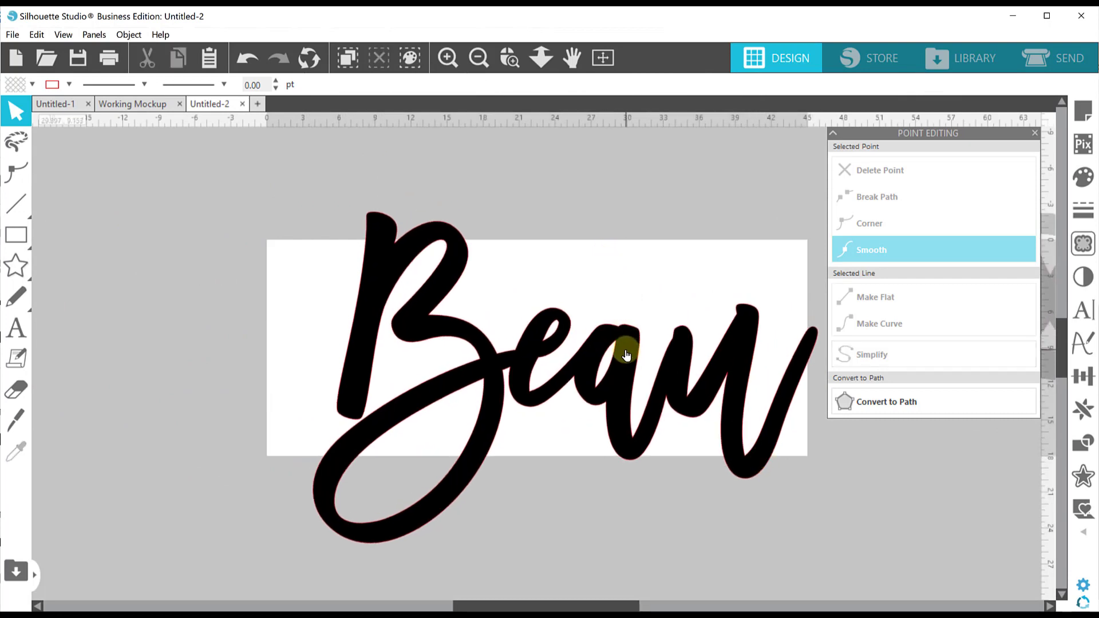
{"action": "left_click_drag", "start_coordinate": [626, 351], "coordinate": [621, 323]}
{"action": "left_click", "coordinate": [96, 309]}
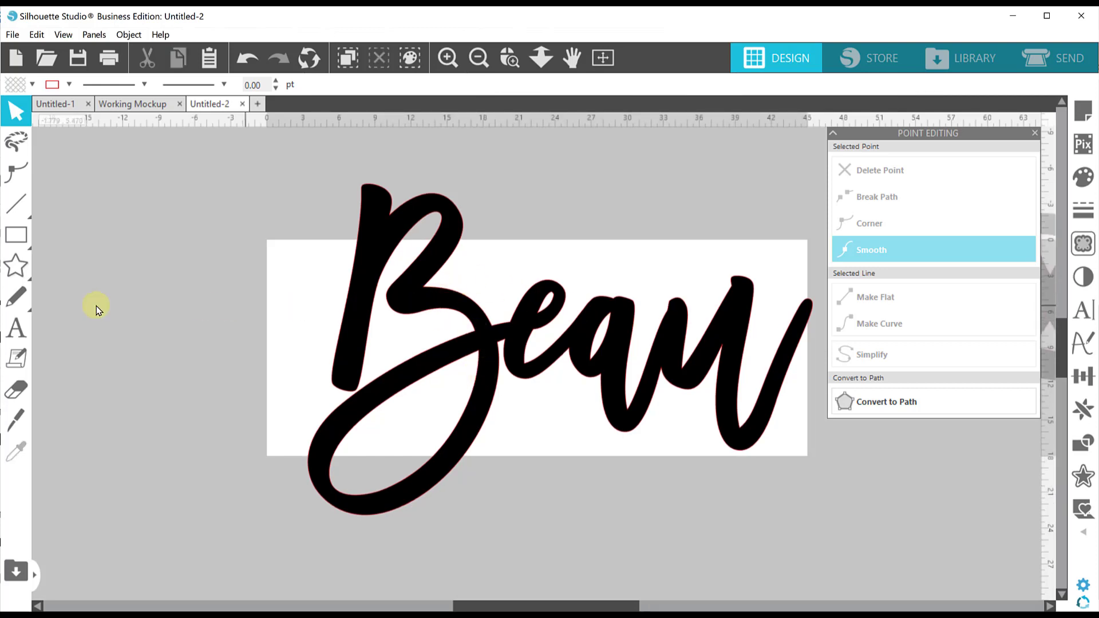
Cut the connecting stroke along the B's outer edge with a straight knife using Auto Apply, and select the piece after the B.
{"action": "left_click", "coordinate": [16, 418]}
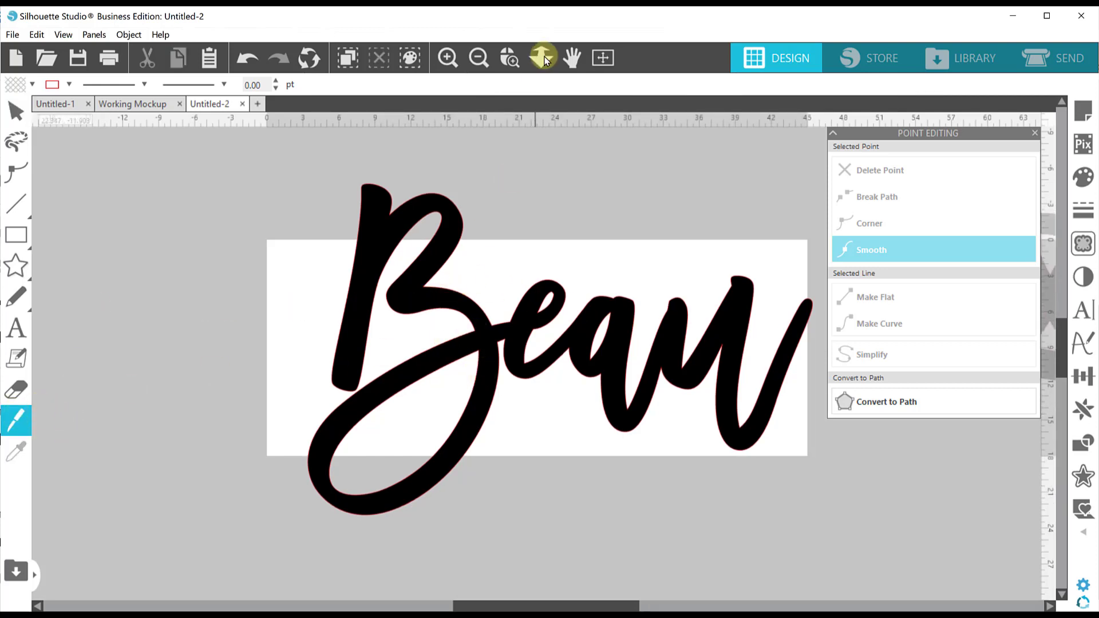
{"action": "left_click", "coordinate": [510, 58]}
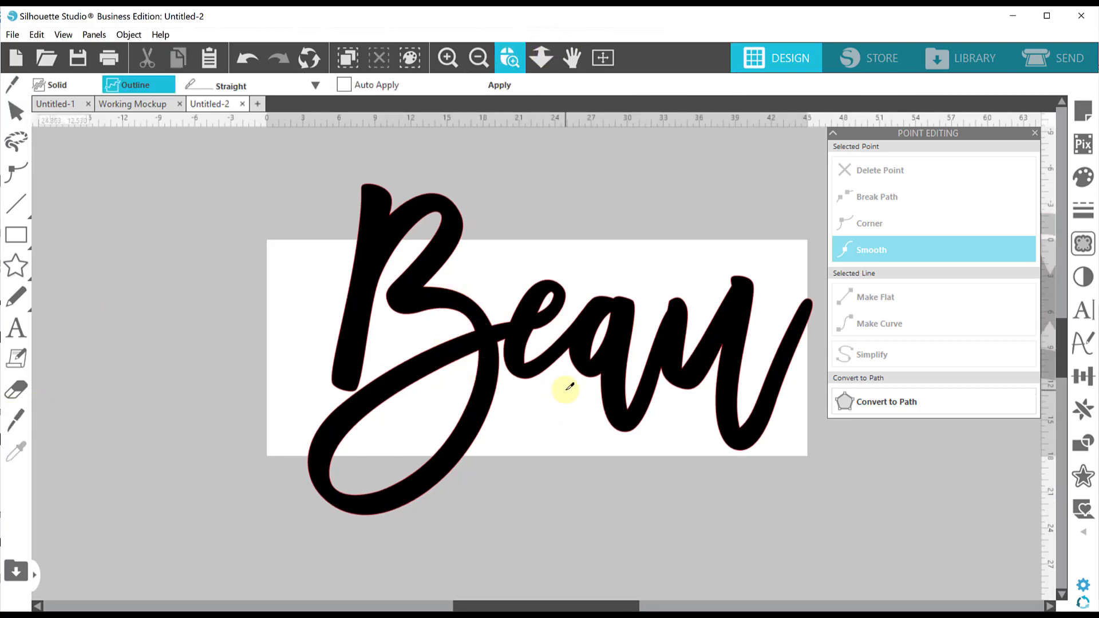
{"action": "left_click", "coordinate": [570, 387]}
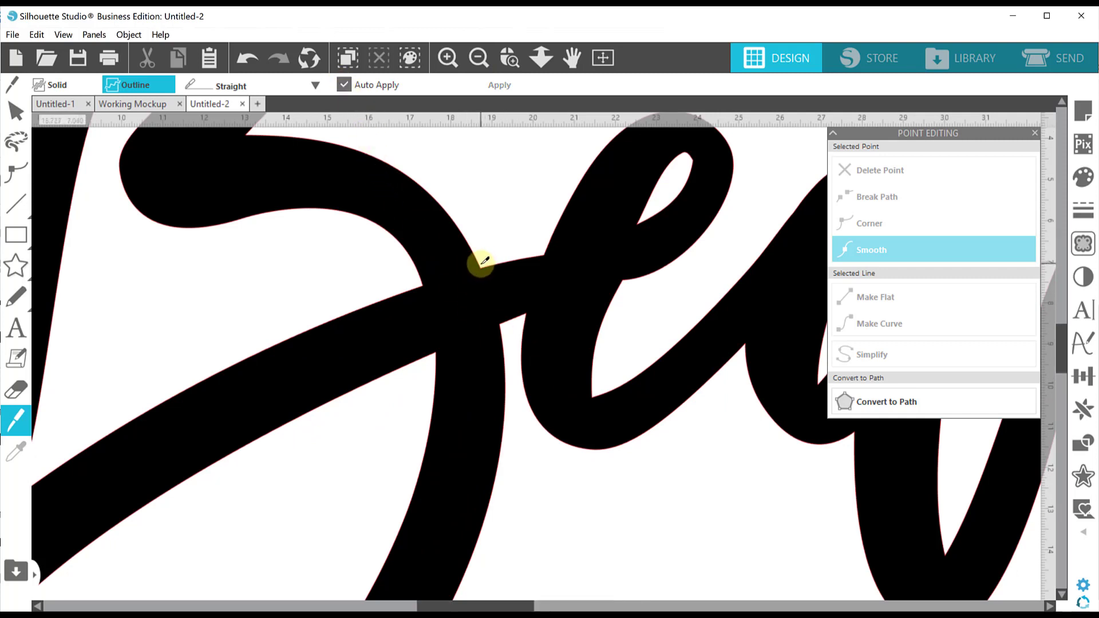
{"action": "left_click_drag", "start_coordinate": [481, 263], "coordinate": [507, 334]}
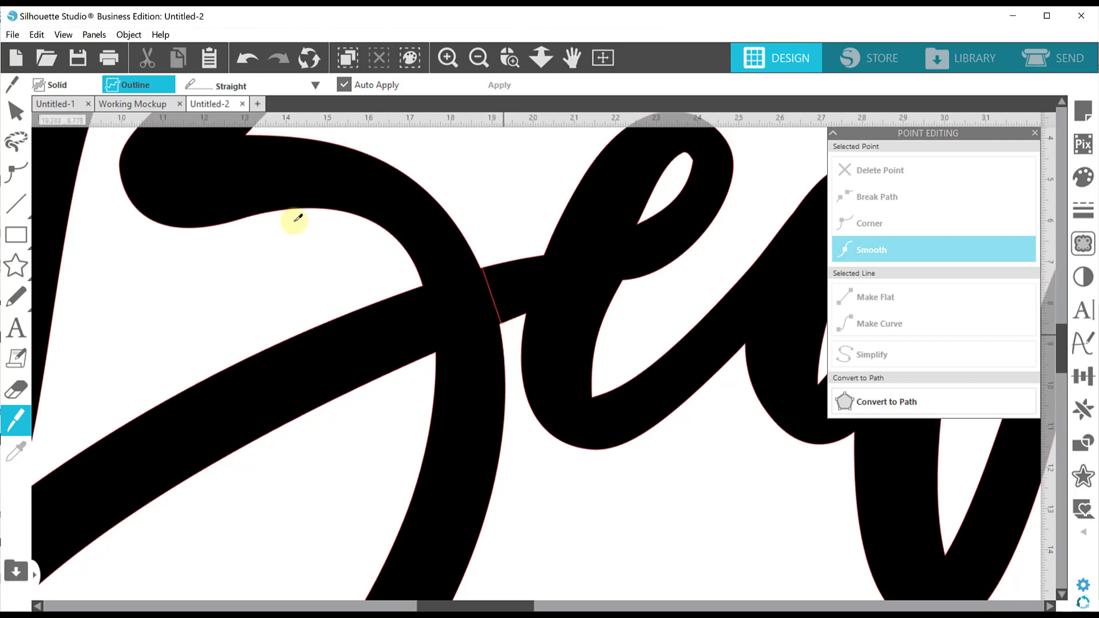
{"action": "left_click", "coordinate": [16, 112]}
{"action": "left_click", "coordinate": [522, 280]}
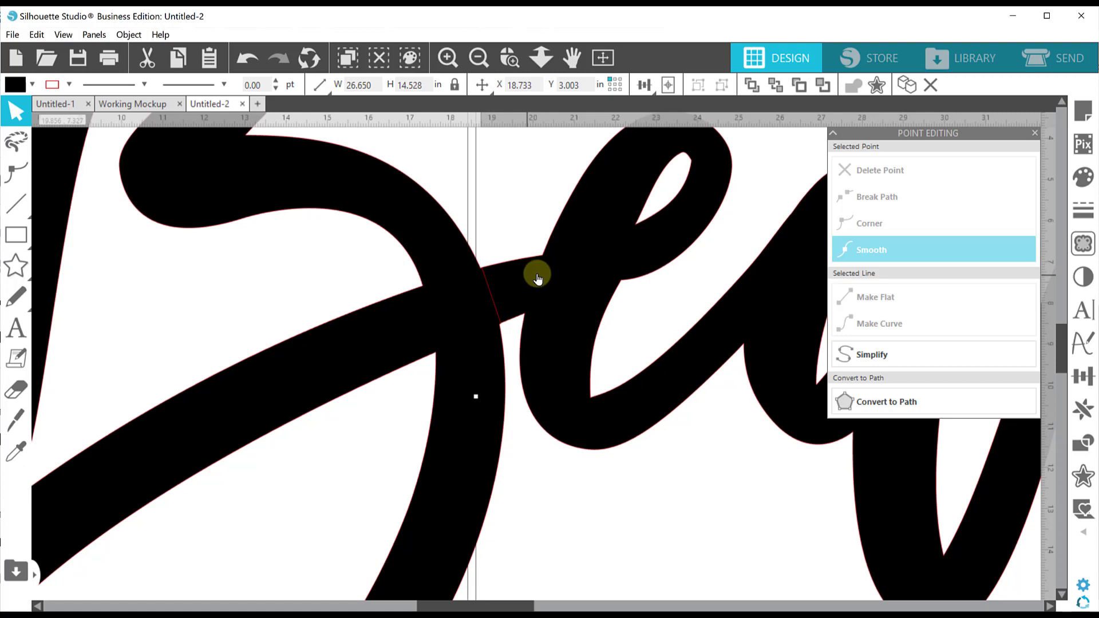
Move both pieces of the newly cut word off the page and place the overlapping, nested B and remaining letters on it.
{"action": "left_click", "coordinate": [603, 57]}
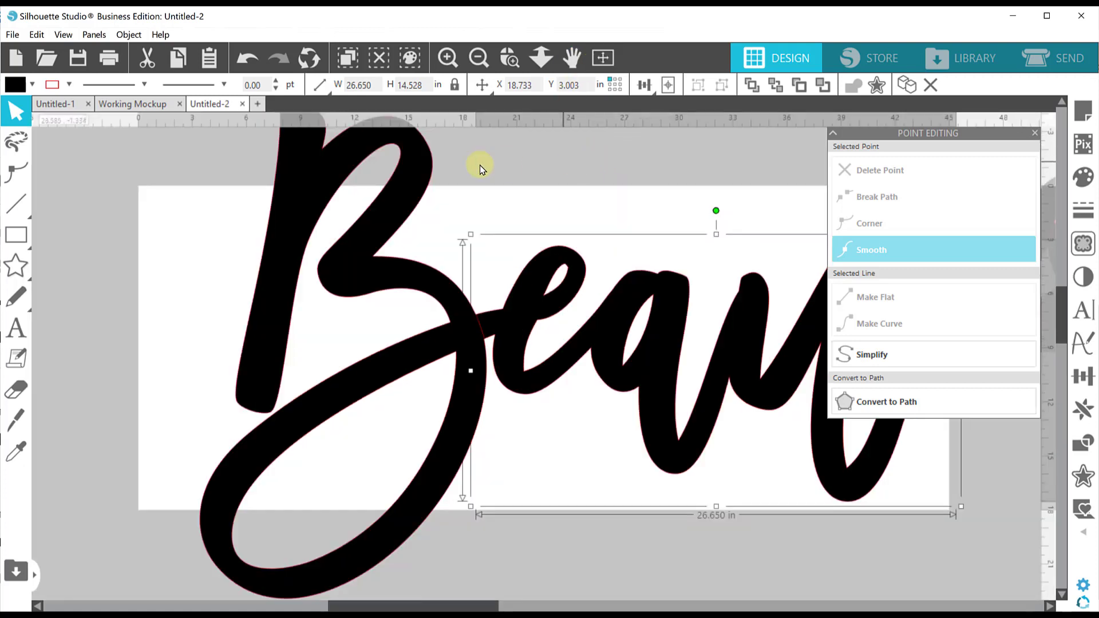
{"action": "left_click", "coordinate": [479, 57]}
{"action": "left_click", "coordinate": [478, 58]}
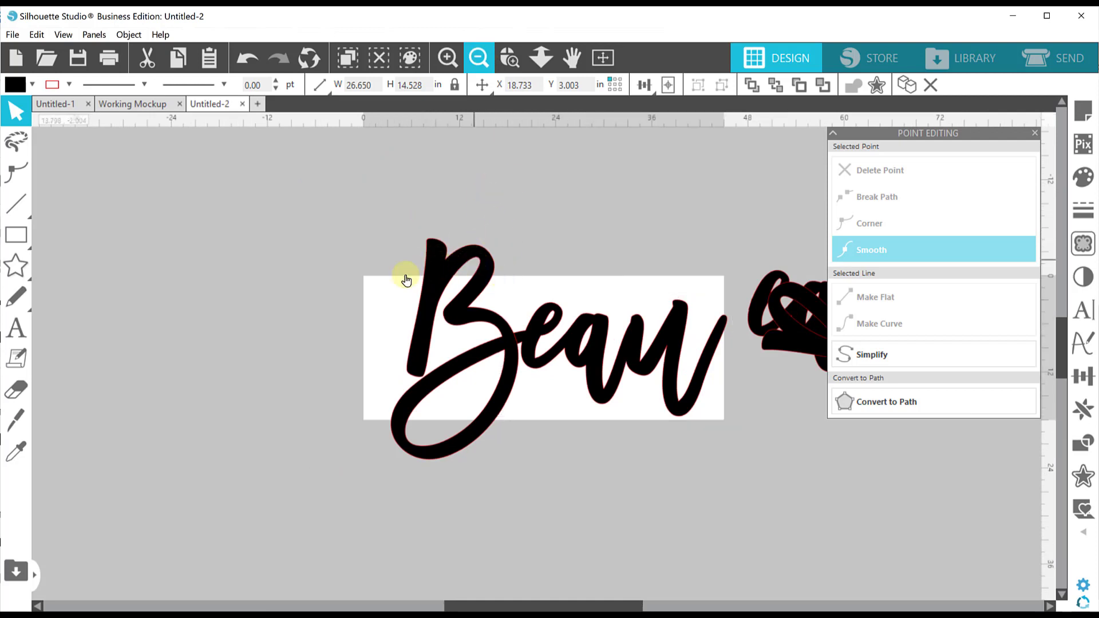
{"action": "left_click_drag", "start_coordinate": [415, 277], "coordinate": [183, 309]}
{"action": "left_click_drag", "start_coordinate": [564, 342], "coordinate": [225, 368]}
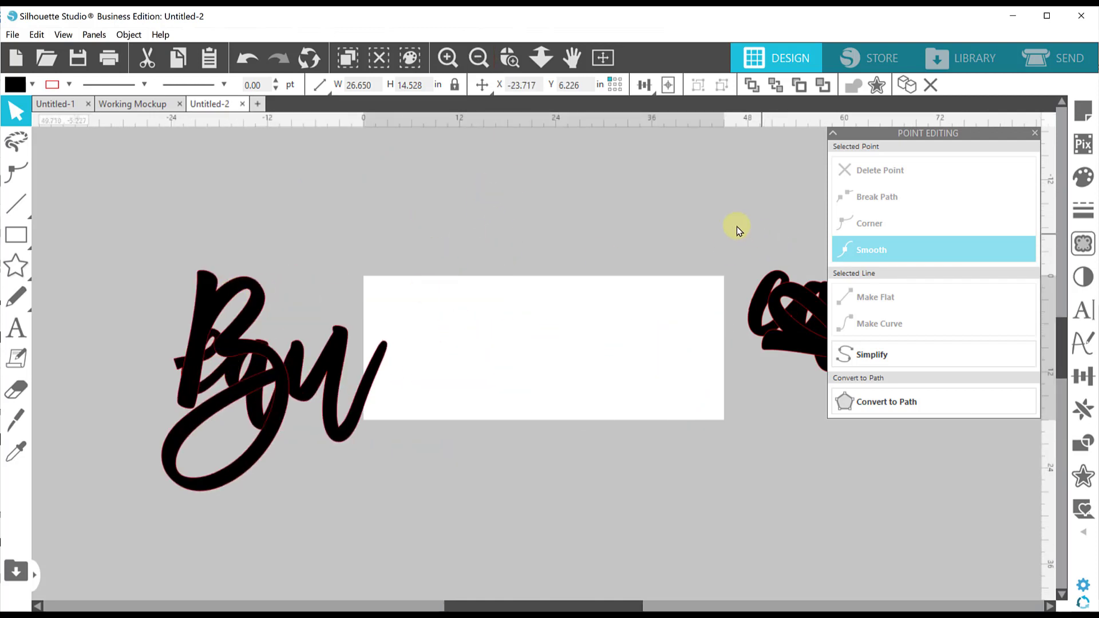
{"action": "left_click_drag", "start_coordinate": [345, 395], "coordinate": [191, 429]}
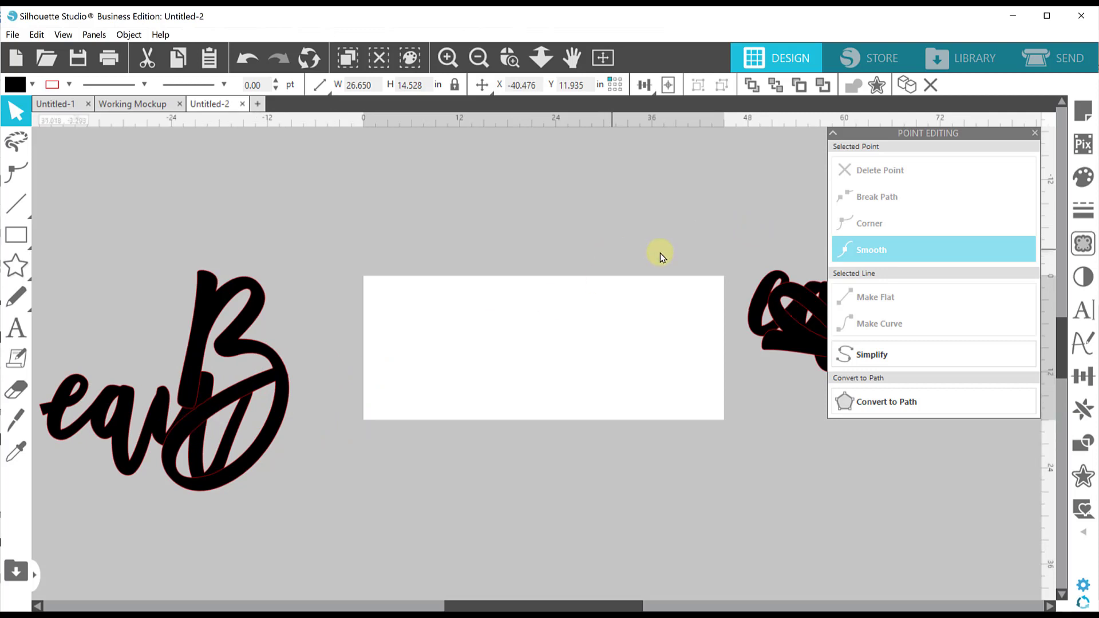
{"action": "mouse_move", "coordinate": [790, 342]}
{"action": "left_mouse_down"}
{"action": "mouse_move", "coordinate": [601, 368]}
{"action": "mouse_move", "coordinate": [458, 366]}
{"action": "left_mouse_up"}
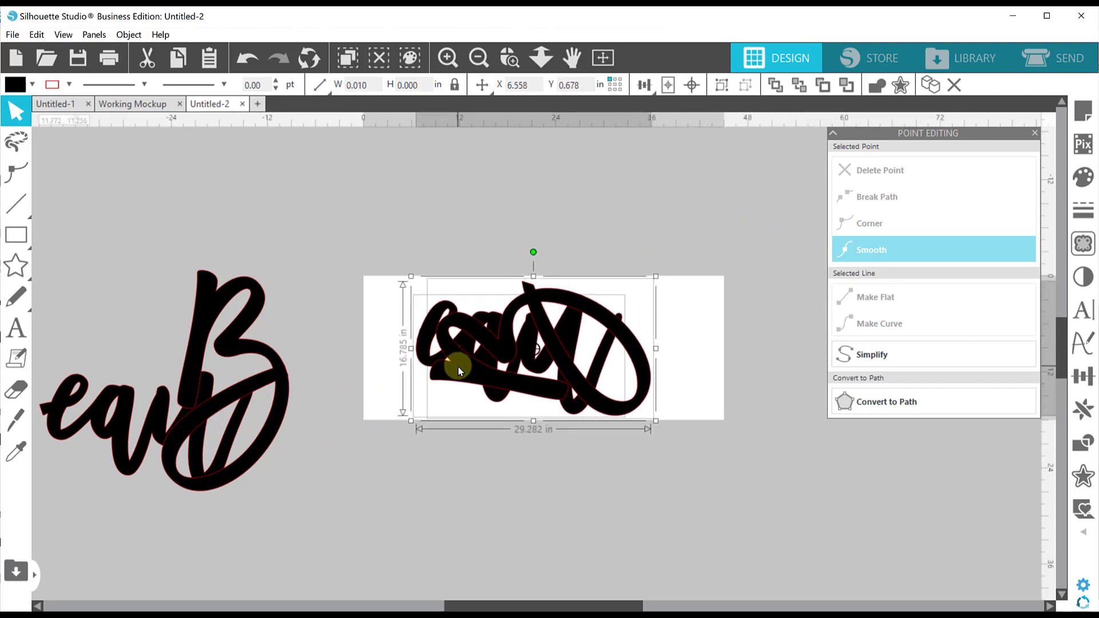
{"action": "left_click", "coordinate": [681, 277]}
Change the line color of the rotated B on the page to green.
{"action": "left_click_drag", "start_coordinate": [649, 375], "coordinate": [327, 326]}
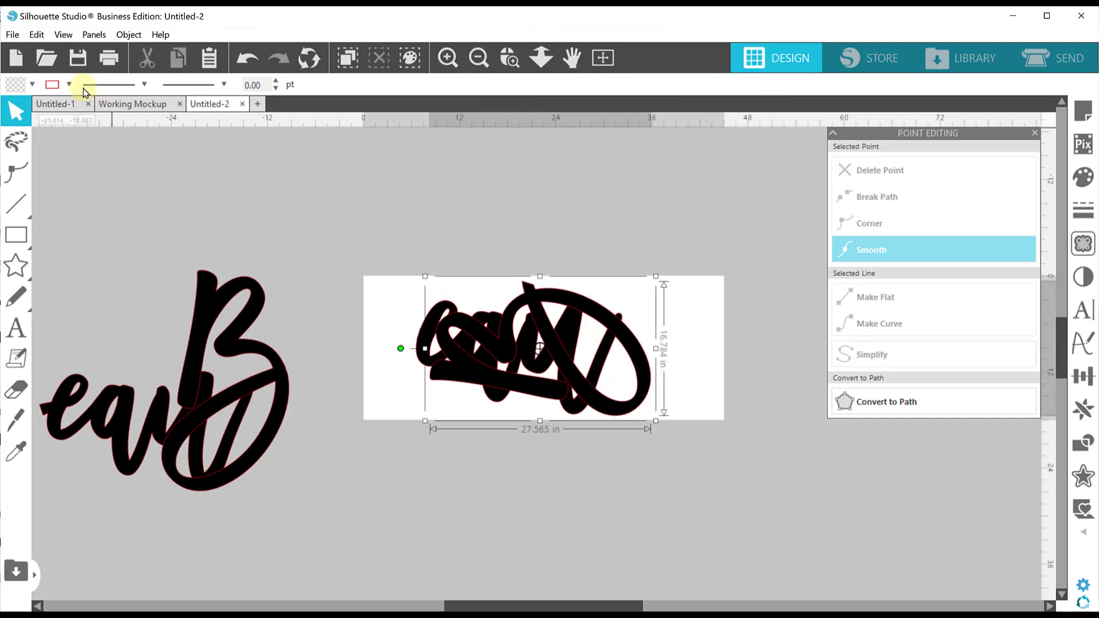
{"action": "left_click", "coordinate": [68, 85]}
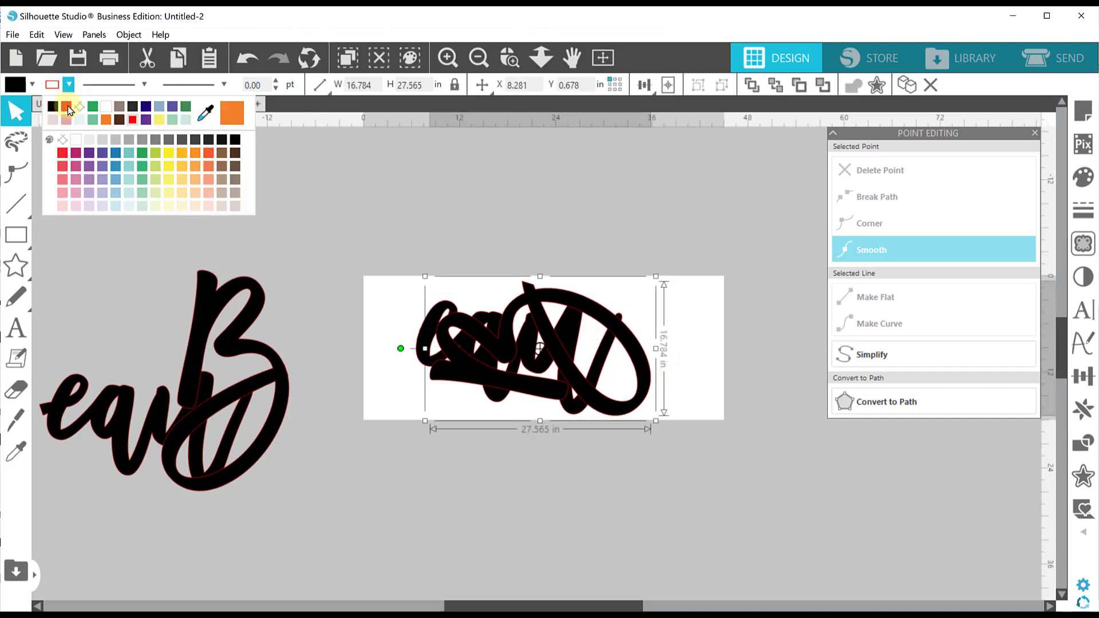
{"action": "left_click", "coordinate": [710, 306]}
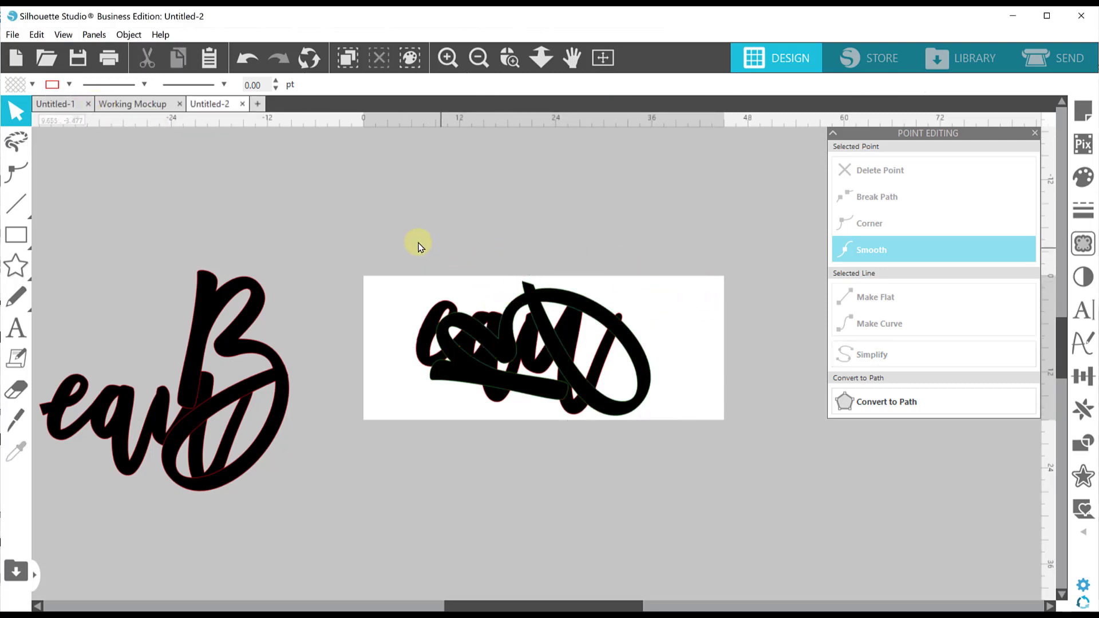
Select both nested pieces on the page and save the selection to the hard drive.
{"action": "left_click", "coordinate": [589, 393]}
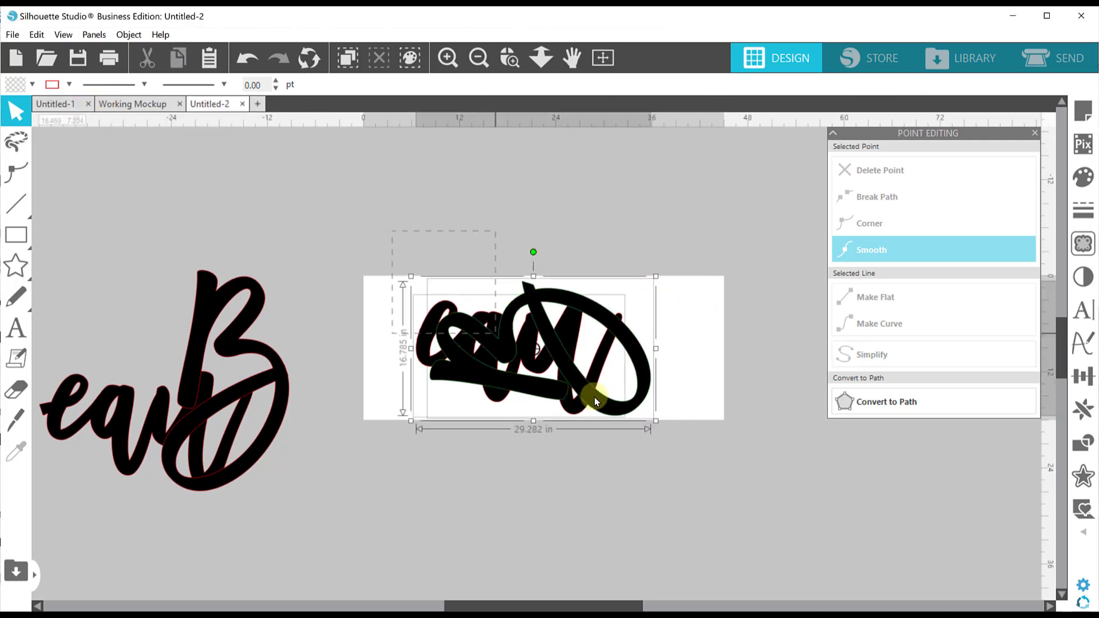
{"action": "left_click", "coordinate": [12, 34]}
{"action": "mouse_move", "coordinate": [114, 189]}
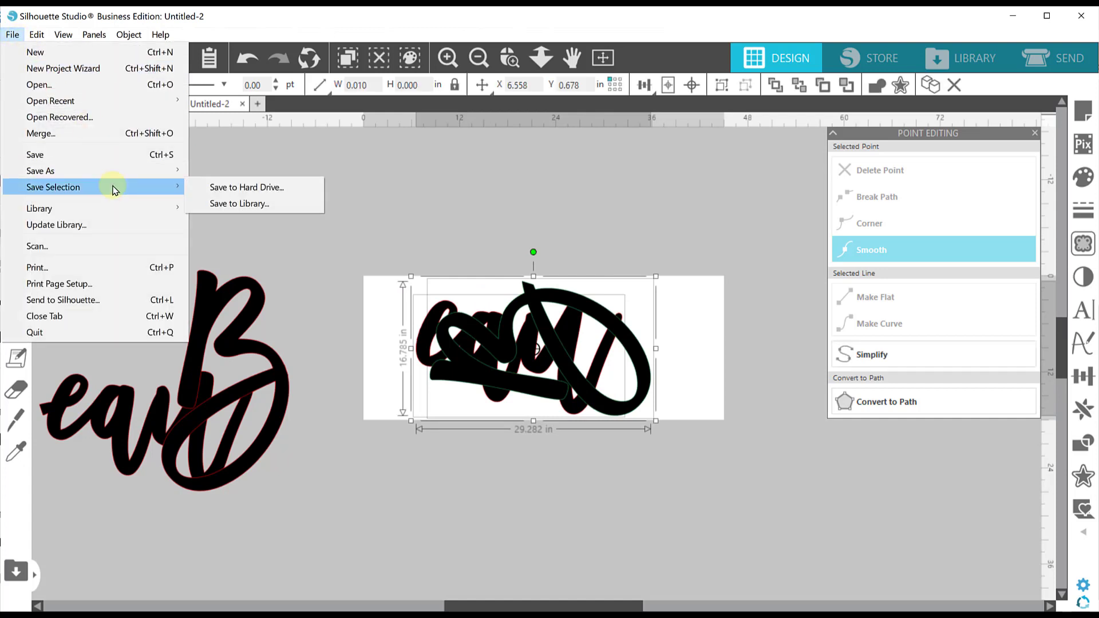
{"action": "left_click", "coordinate": [208, 188]}
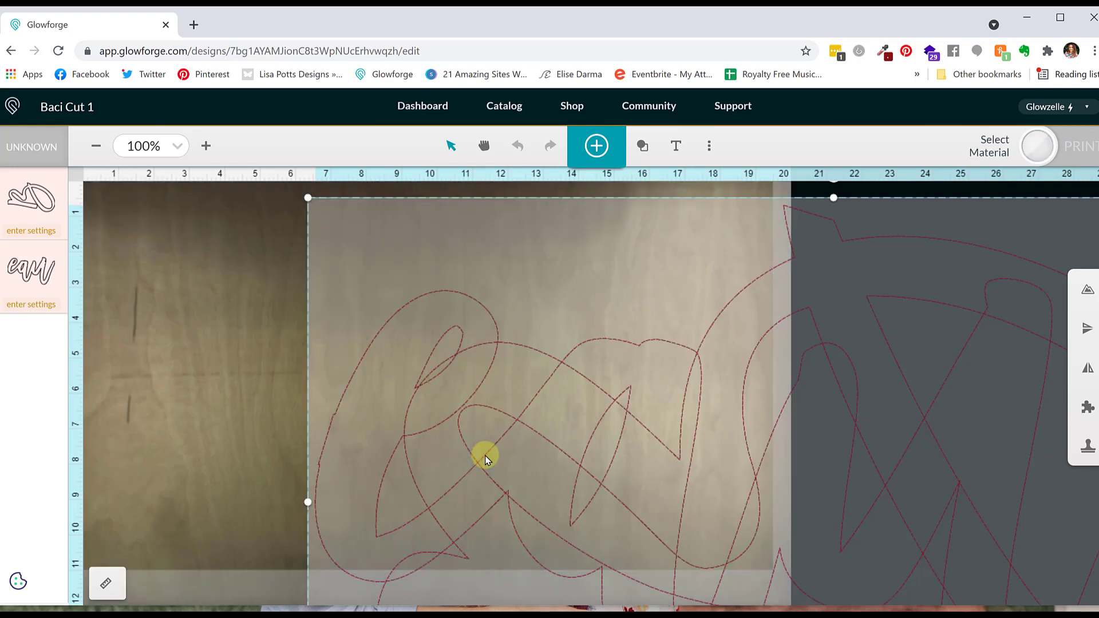
In the Glowforge app's Baci Cut 1 design, turn on Pro Passthrough and set the B artwork to Ignore.
{"action": "left_click", "coordinate": [704, 151]}
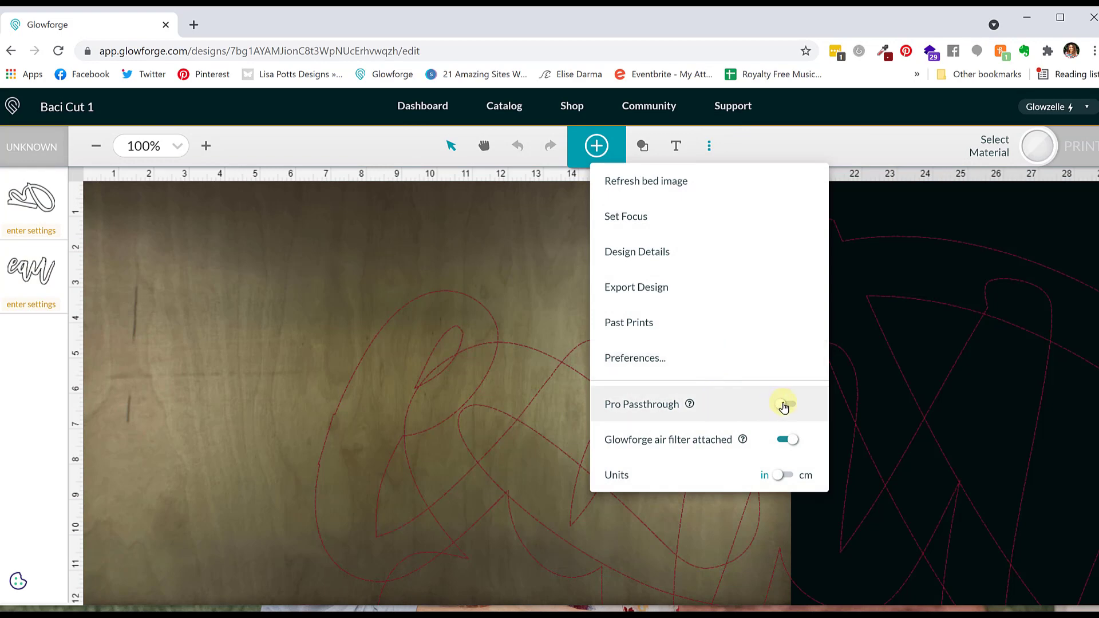
{"action": "left_click", "coordinate": [784, 406]}
{"action": "left_click", "coordinate": [40, 212]}
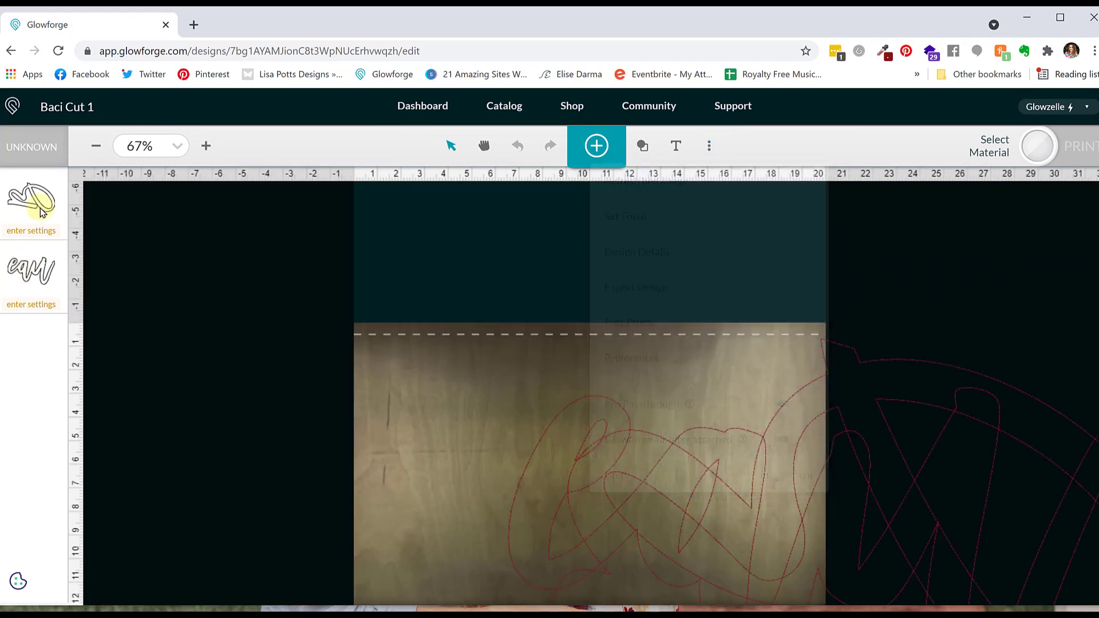
{"action": "left_click", "coordinate": [40, 202]}
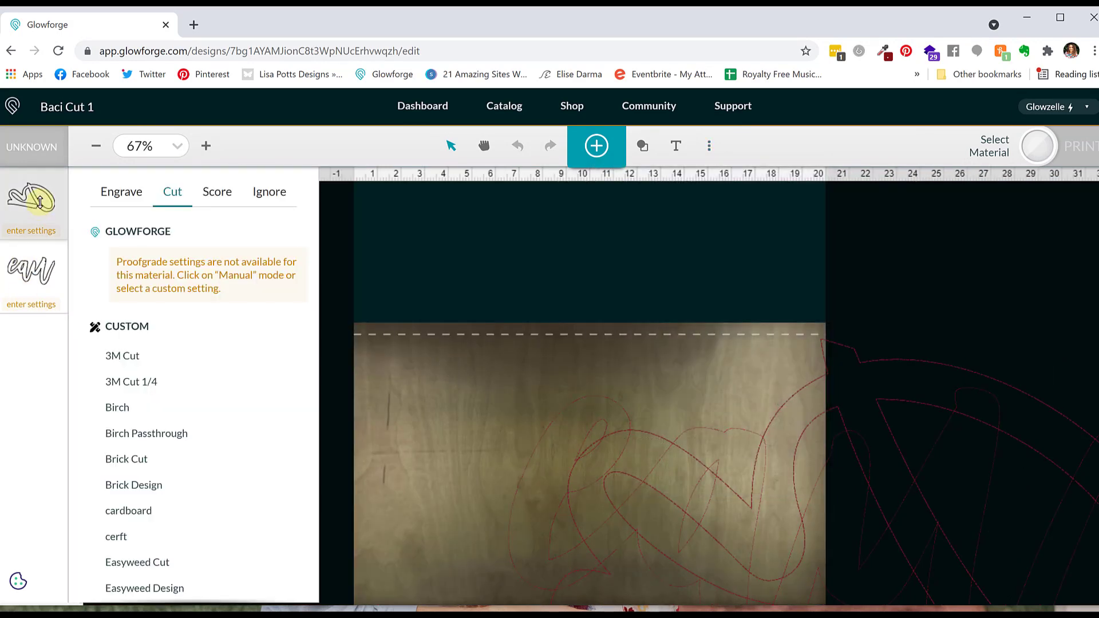
{"action": "left_click", "coordinate": [255, 190]}
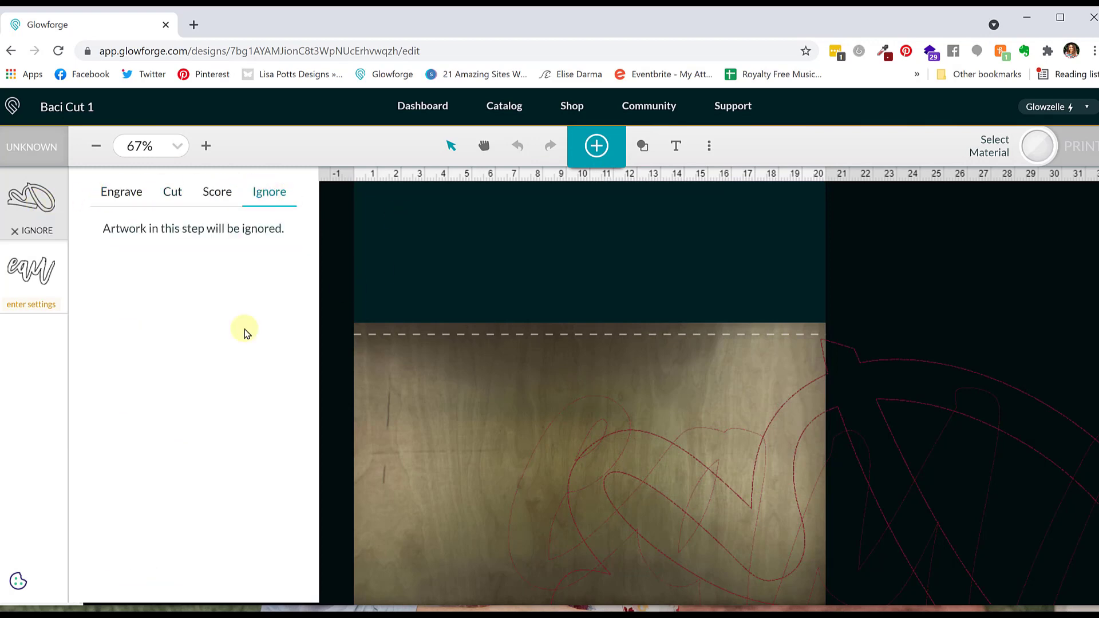
Assign a custom cut setting of 130 / Full to the artwork with the remaining letters.
{"action": "left_click", "coordinate": [31, 285]}
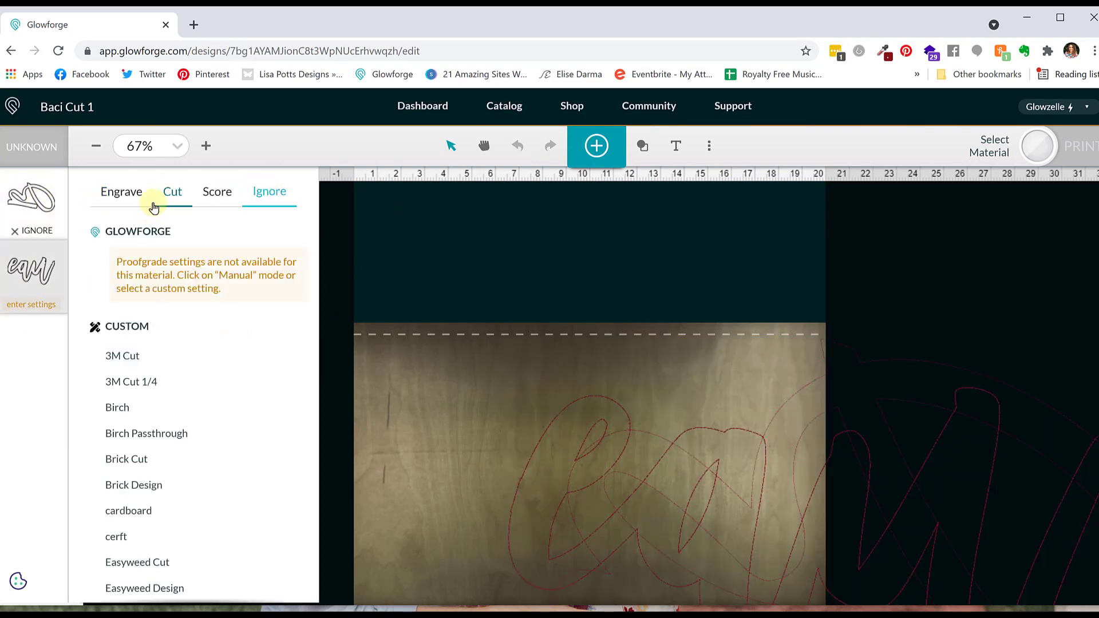
{"action": "scroll", "coordinate": [171, 412], "scroll_direction": "down", "scroll_amount": 7}
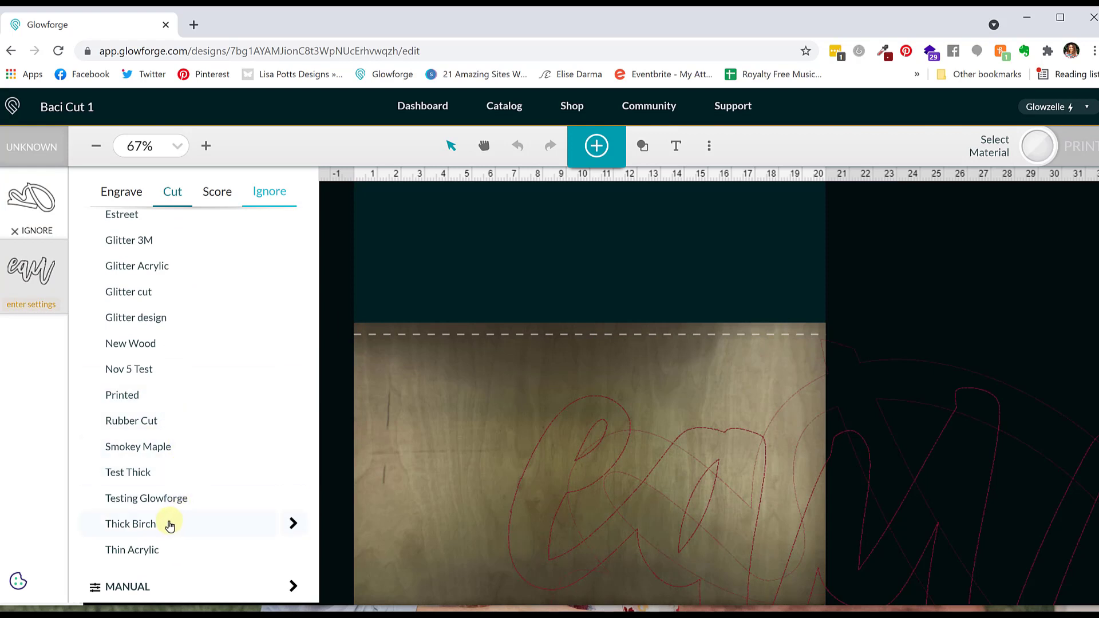
{"action": "left_click", "coordinate": [164, 457]}
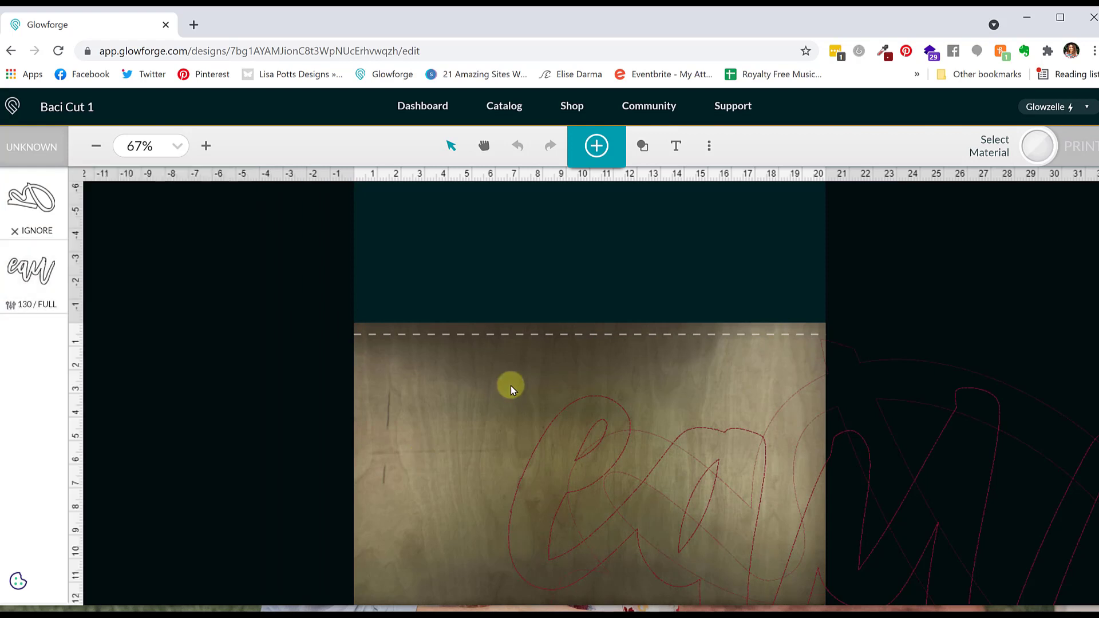
Set the artwork with the remaining letters to Ignore.
{"action": "left_click", "coordinate": [49, 281]}
{"action": "left_click", "coordinate": [263, 195]}
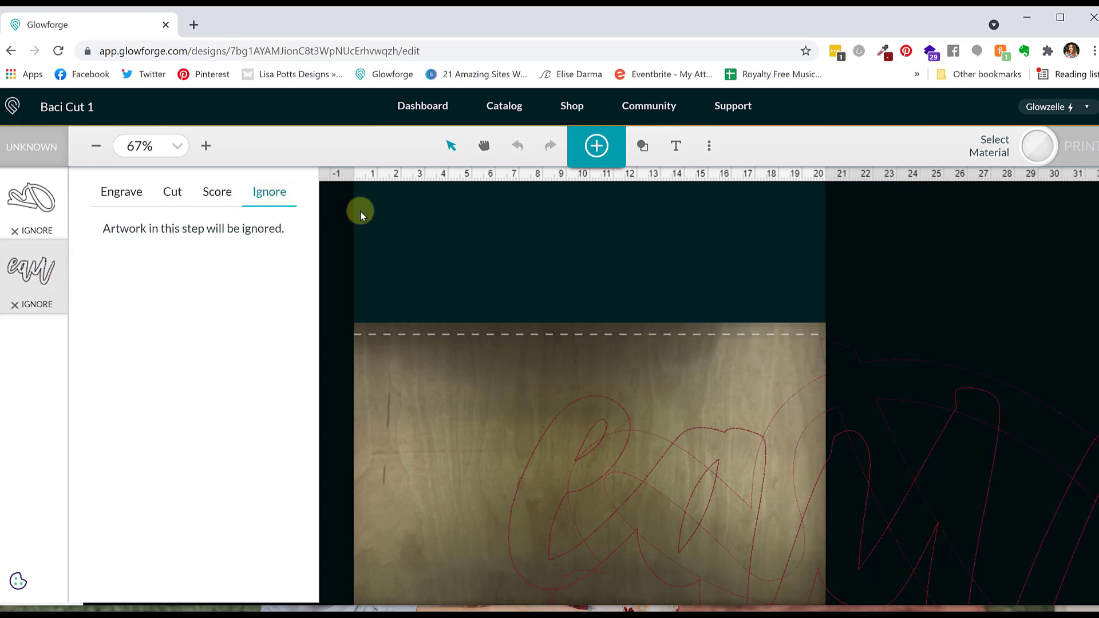
Set the laser focus on an empty spot of the material beside the lettering.
{"action": "scroll", "coordinate": [637, 356], "scroll_direction": "down", "scroll_amount": 4}
{"action": "scroll", "coordinate": [635, 363], "scroll_direction": "up", "scroll_amount": 2}
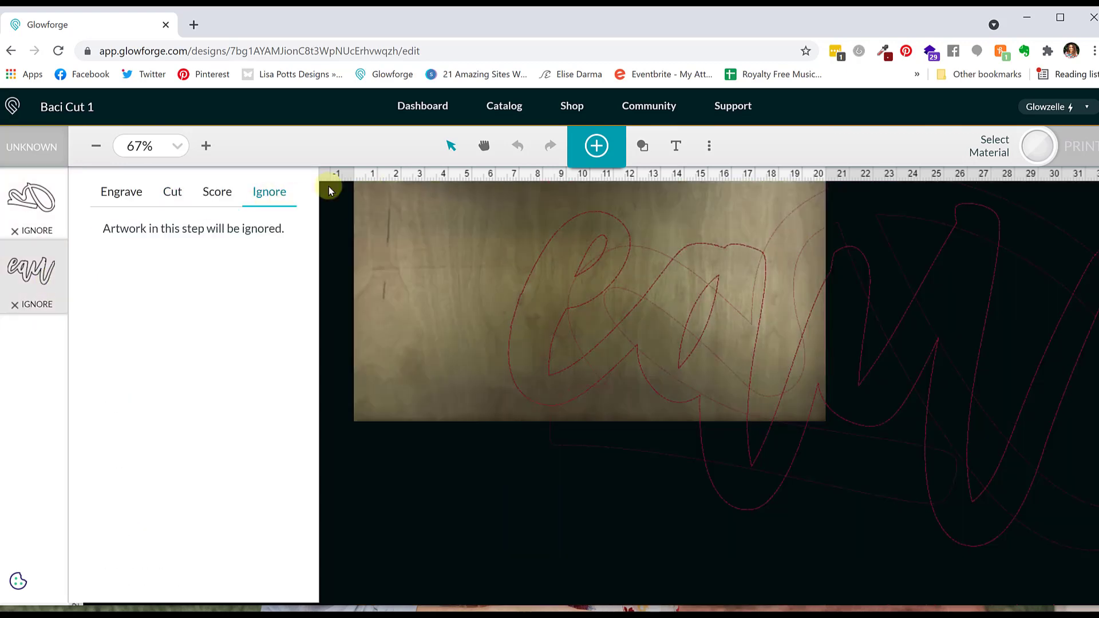
{"action": "left_click", "coordinate": [708, 147]}
{"action": "left_click", "coordinate": [613, 213]}
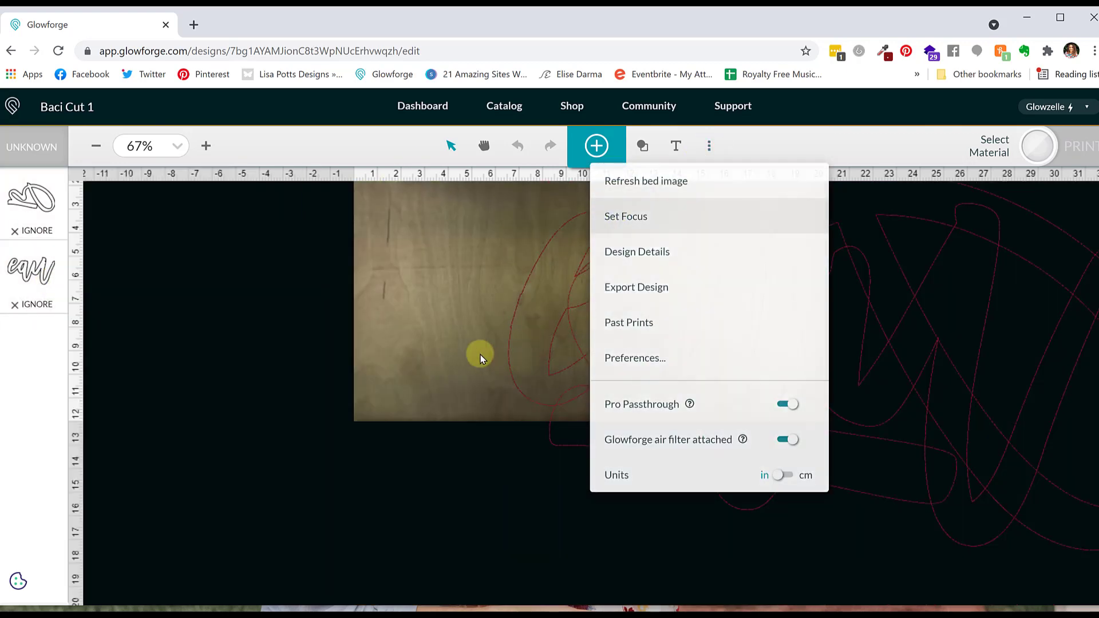
{"action": "left_click", "coordinate": [467, 337]}
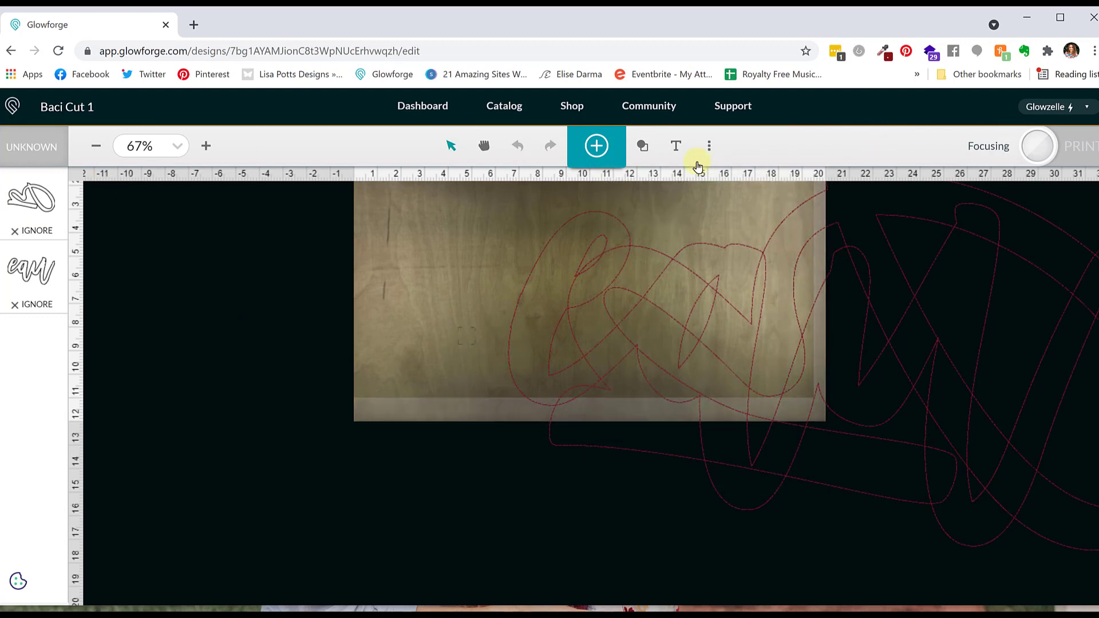
Insert a square, shrink it to less than 1 in wide and place it near the material's lower-left corner.
{"action": "left_click", "coordinate": [645, 148]}
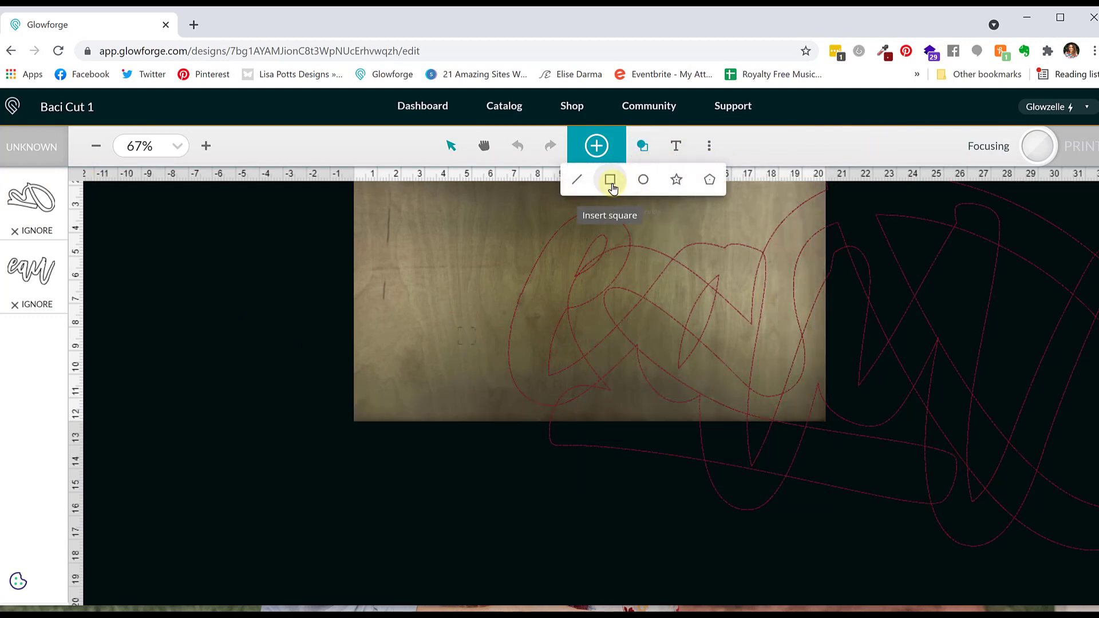
{"action": "left_click", "coordinate": [610, 180]}
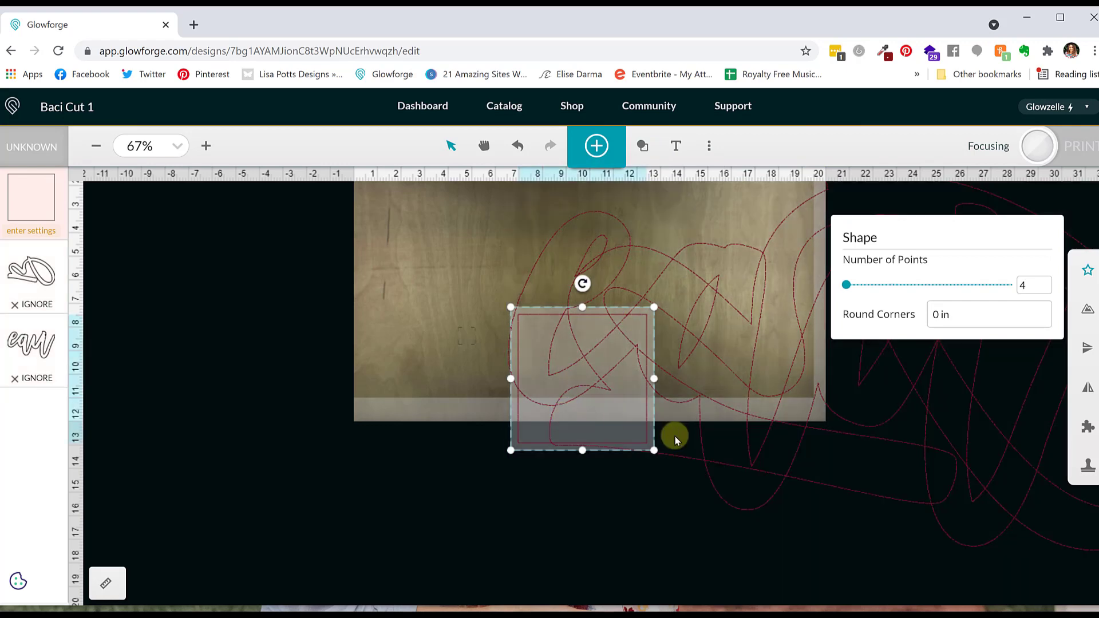
{"action": "left_click_drag", "start_coordinate": [649, 451], "coordinate": [385, 367]}
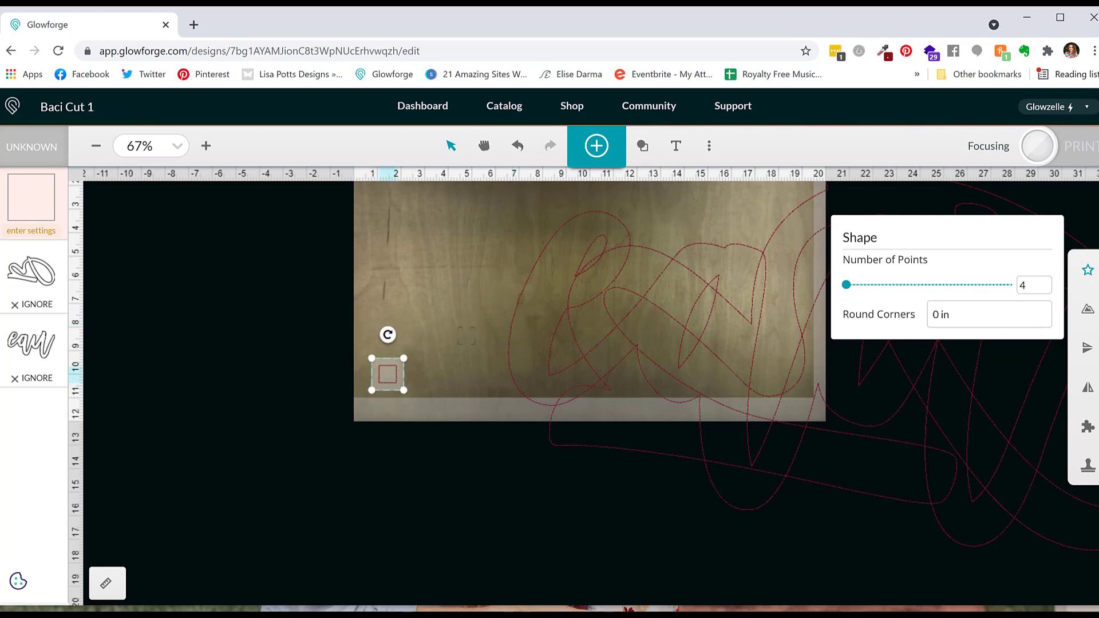
Assign a custom cut setting of 130 / Full to the small square.
{"action": "left_click", "coordinate": [27, 213]}
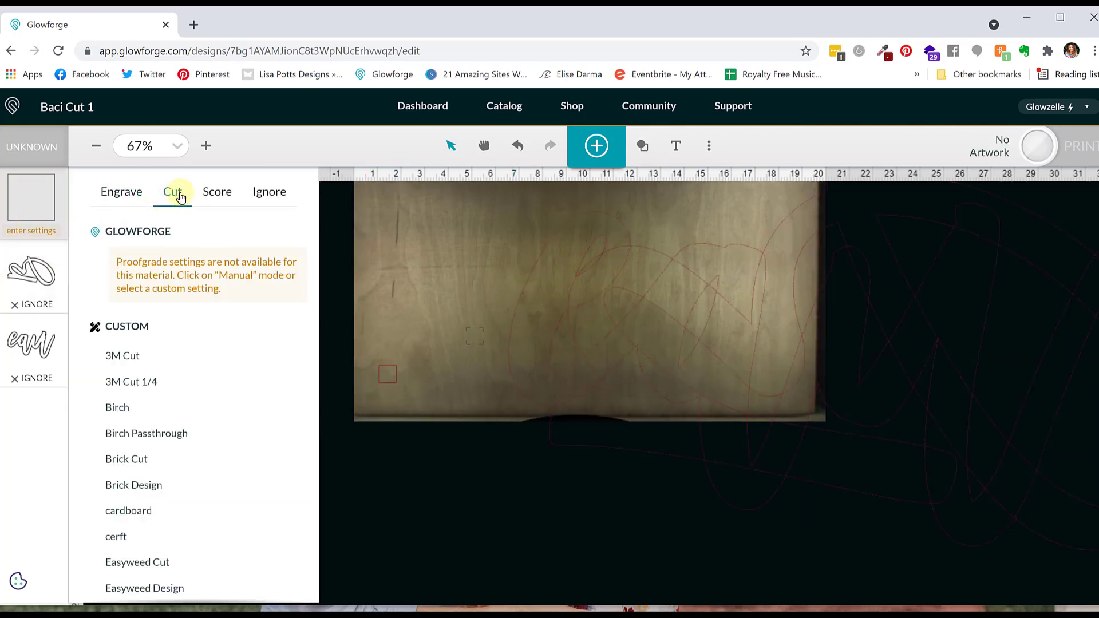
{"action": "scroll", "coordinate": [194, 428], "scroll_direction": "down", "scroll_amount": 1}
{"action": "scroll", "coordinate": [194, 428], "scroll_direction": "down", "scroll_amount": 5}
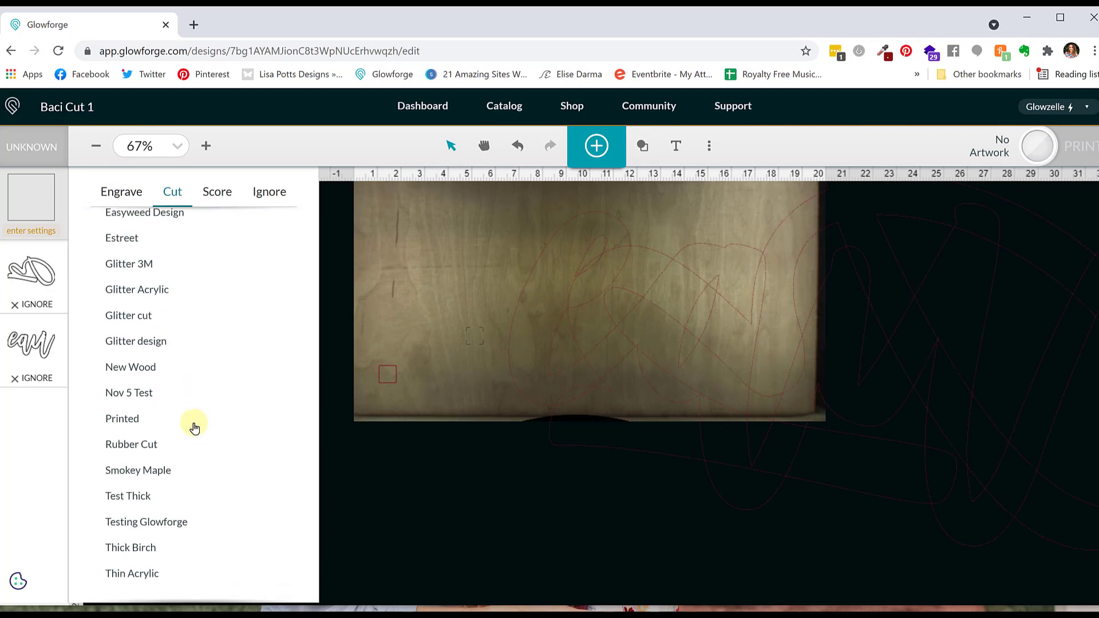
{"action": "left_click", "coordinate": [343, 366]}
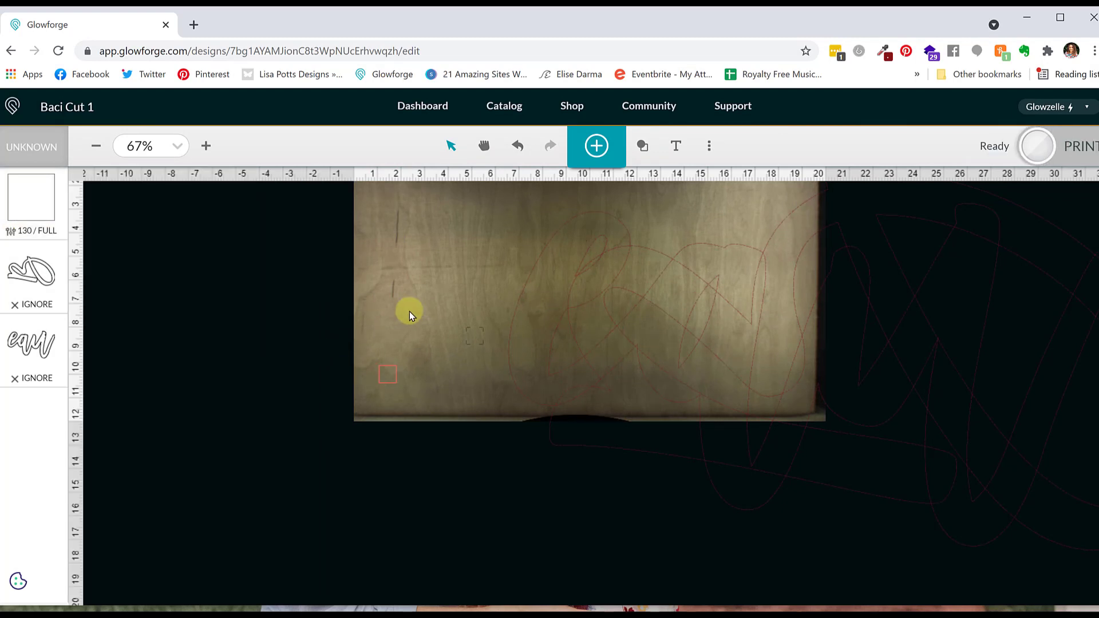
Move the small square slightly closer to the material's lower-left corner and start the print.
{"action": "left_click", "coordinate": [386, 373]}
{"action": "left_click_drag", "start_coordinate": [385, 388], "coordinate": [378, 383]}
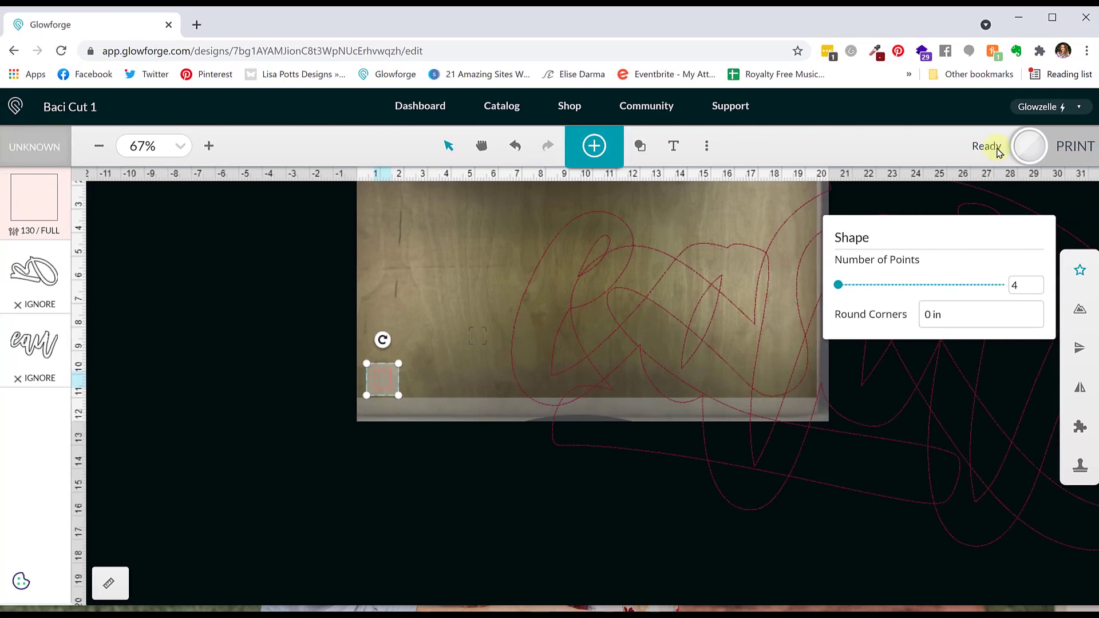
{"action": "left_click", "coordinate": [1066, 145]}
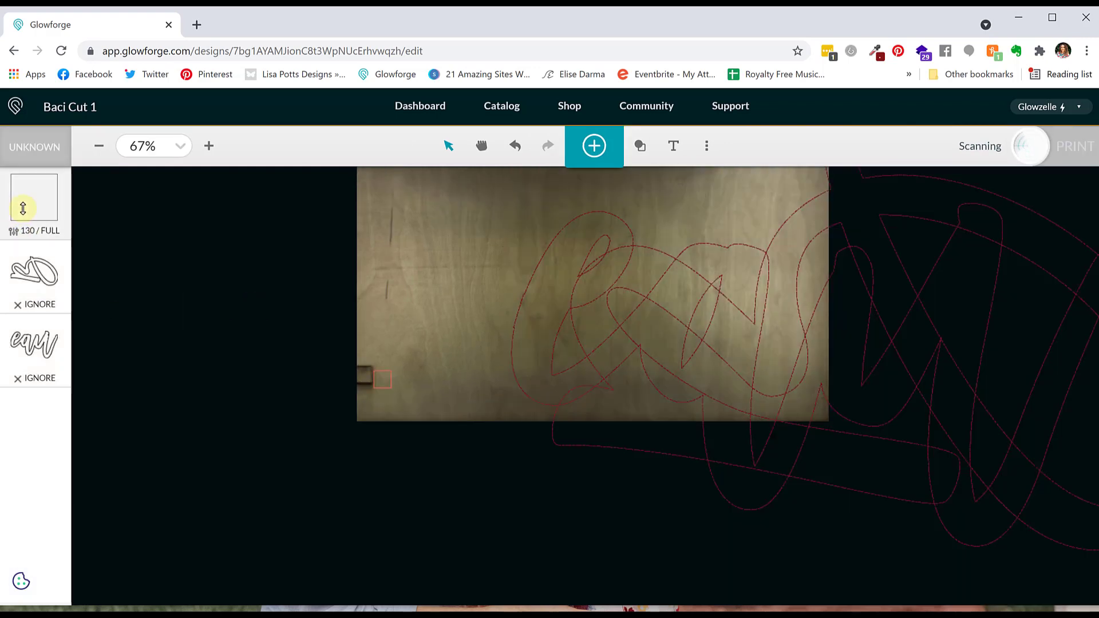
Set the small square's artwork to Ignore.
{"action": "left_click", "coordinate": [26, 200]}
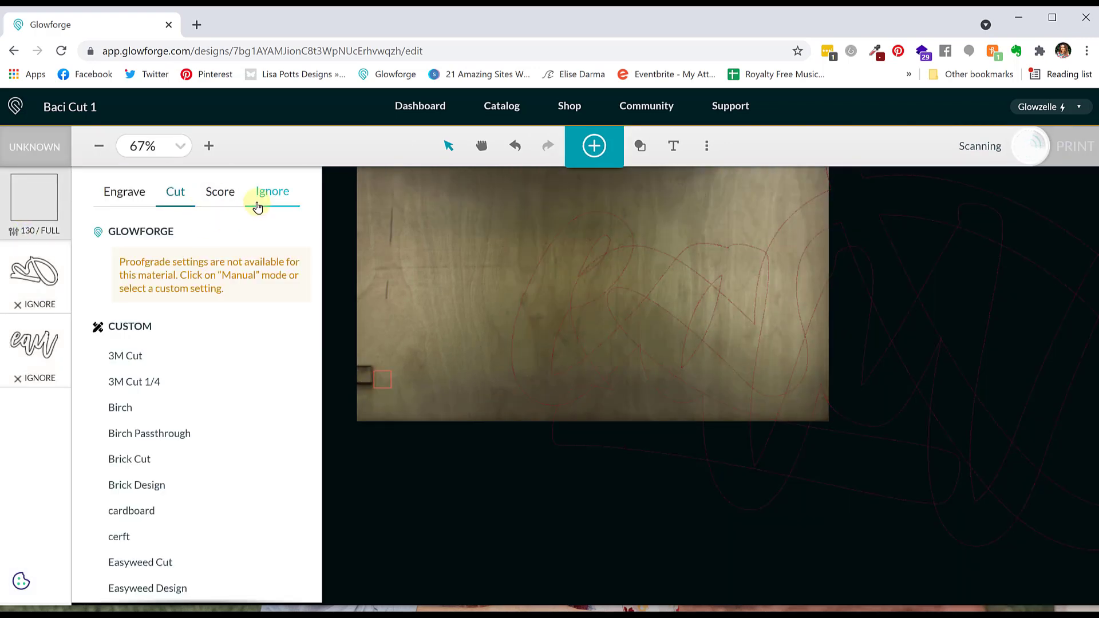
{"action": "left_click", "coordinate": [274, 191]}
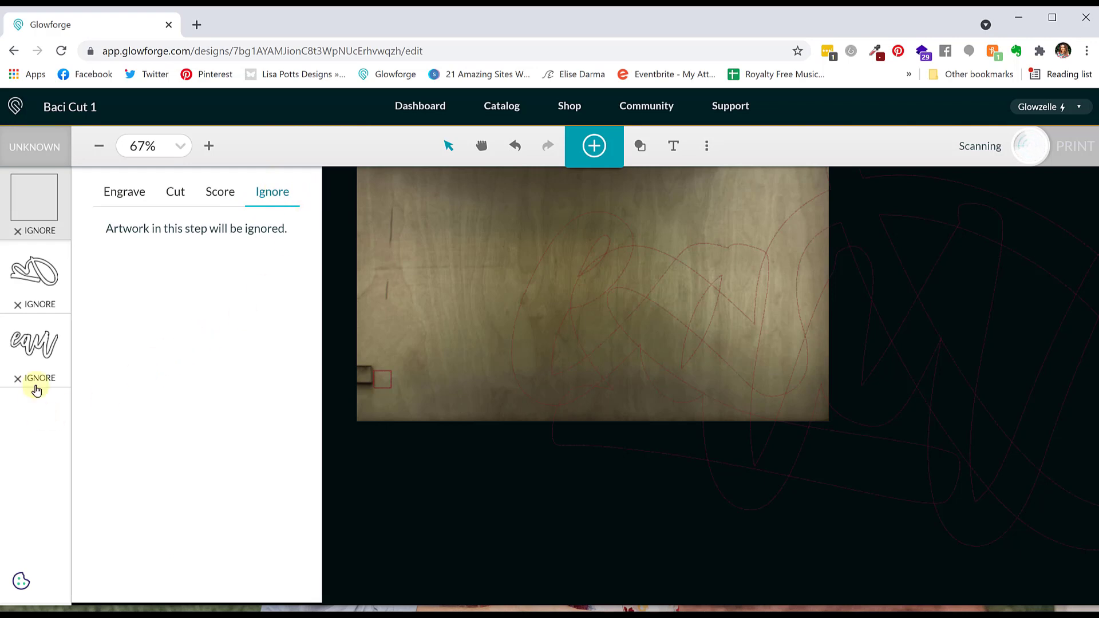
Rotate both lettering pieces together 90° counterclockwise and move them onto the material, extending past its back edge.
{"action": "left_click", "coordinate": [592, 248]}
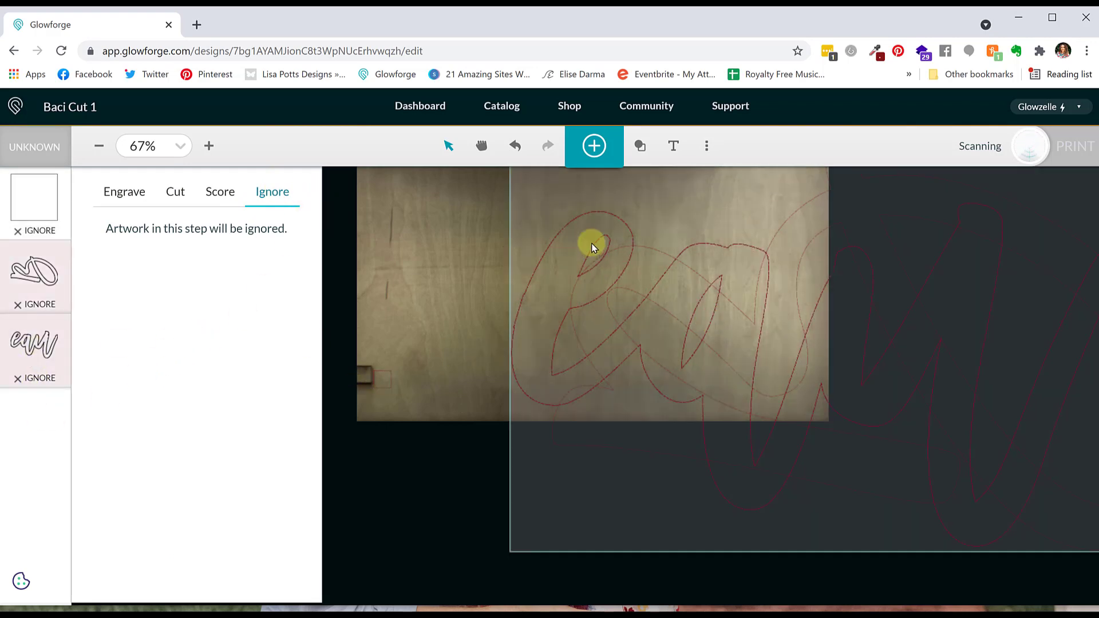
{"action": "left_click", "coordinate": [577, 229]}
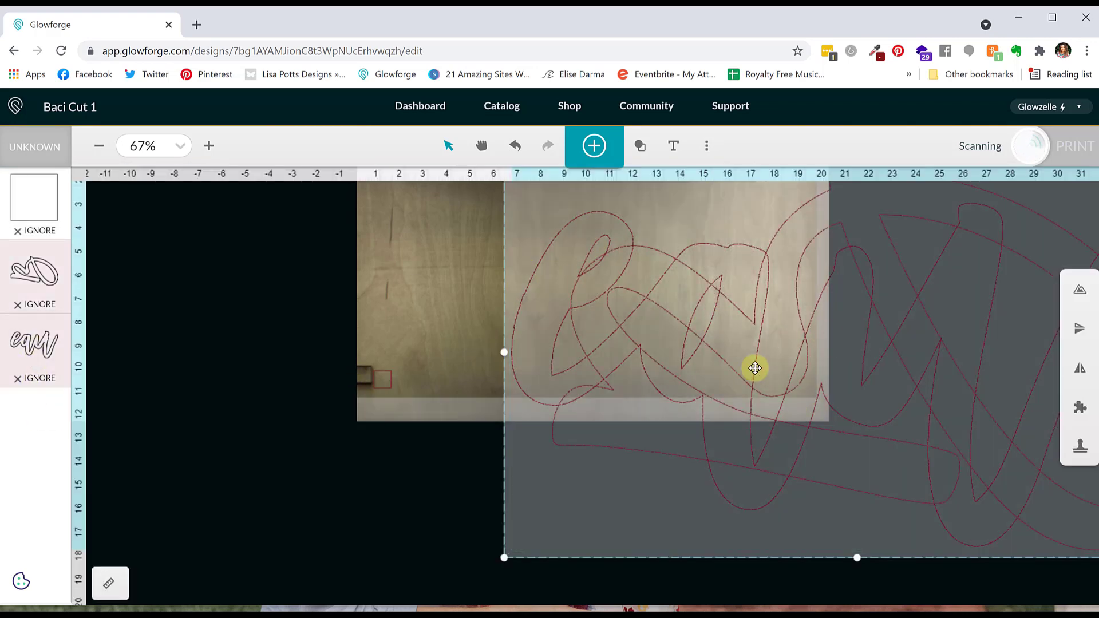
{"action": "scroll", "coordinate": [753, 368], "scroll_direction": "up", "scroll_amount": 3}
{"action": "scroll", "coordinate": [753, 368], "scroll_direction": "down", "scroll_amount": 3}
{"action": "scroll", "coordinate": [753, 368], "scroll_direction": "up", "scroll_amount": 3}
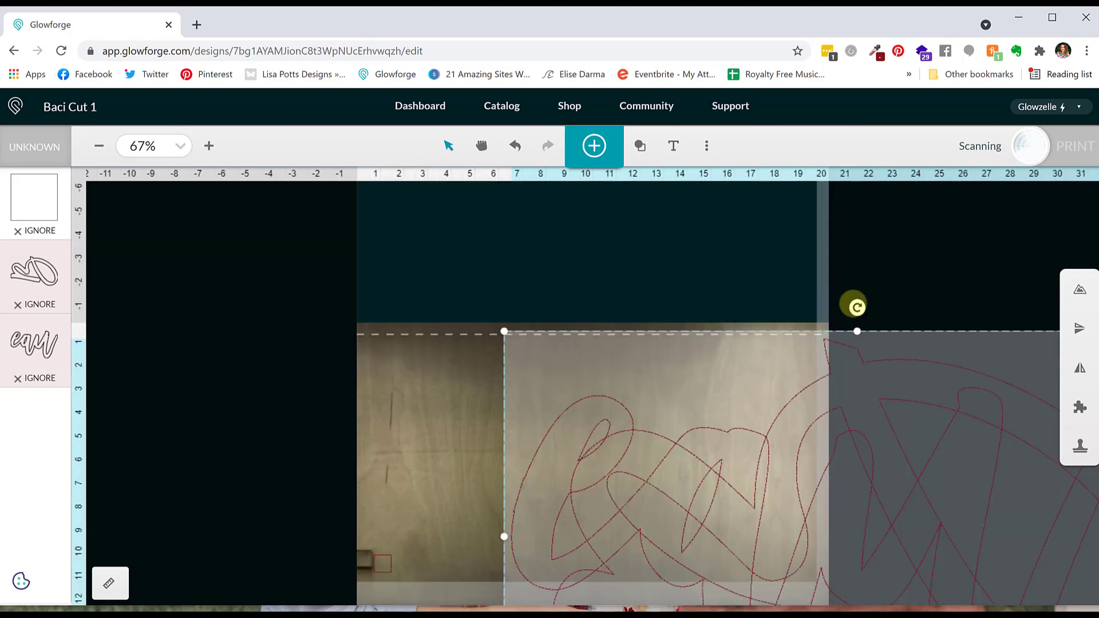
{"action": "left_click_drag", "start_coordinate": [857, 305], "coordinate": [760, 561]}
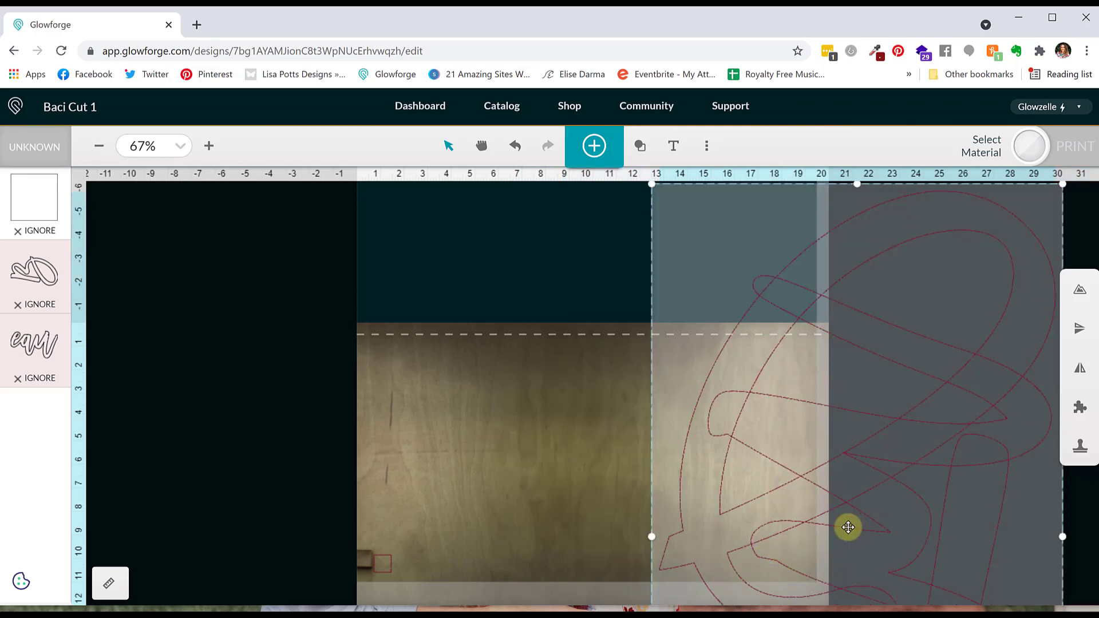
{"action": "left_click_drag", "start_coordinate": [824, 463], "coordinate": [611, 203]}
Assign the custom cut setting of 130 / Full to the "eau" lettering piece.
{"action": "left_click", "coordinate": [41, 341]}
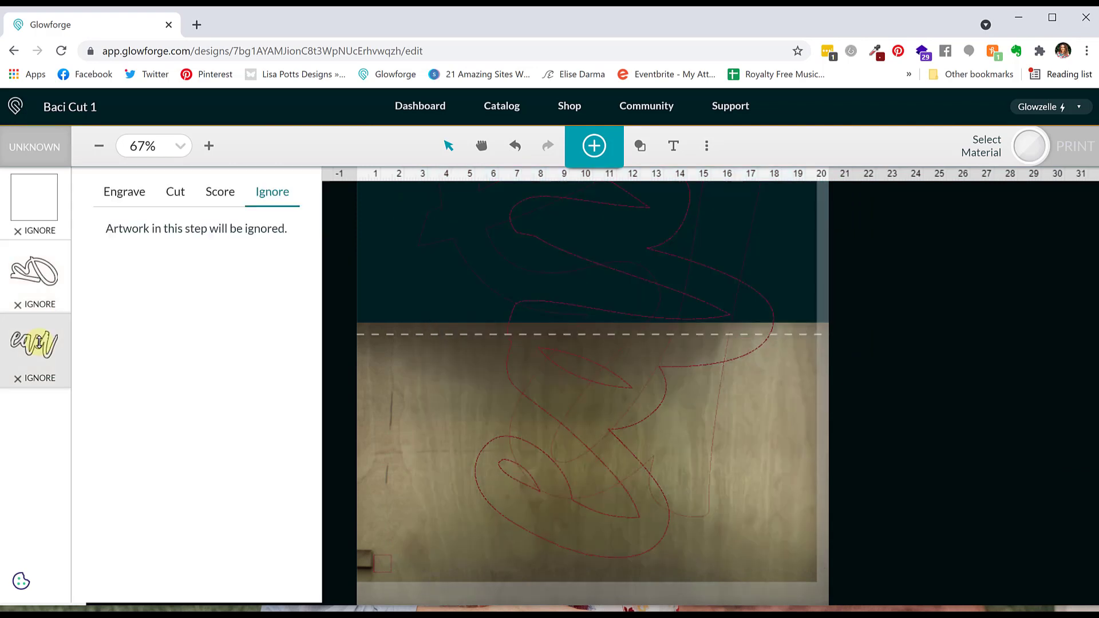
{"action": "left_click", "coordinate": [171, 199]}
{"action": "scroll", "coordinate": [179, 481], "scroll_direction": "down", "scroll_amount": 6}
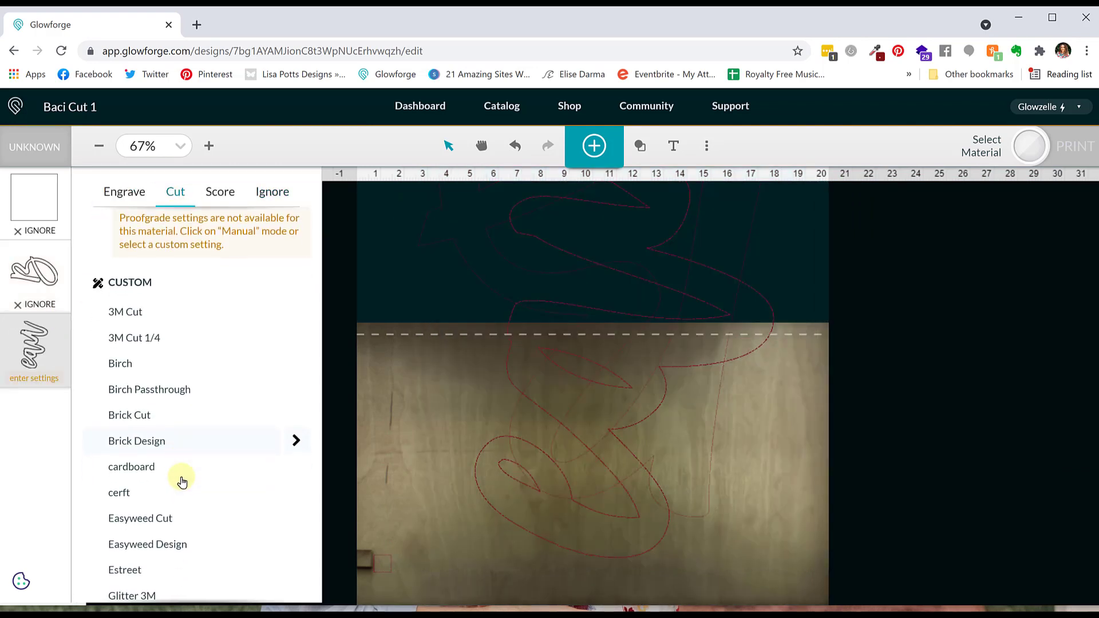
{"action": "scroll", "coordinate": [182, 482], "scroll_direction": "down", "scroll_amount": 3}
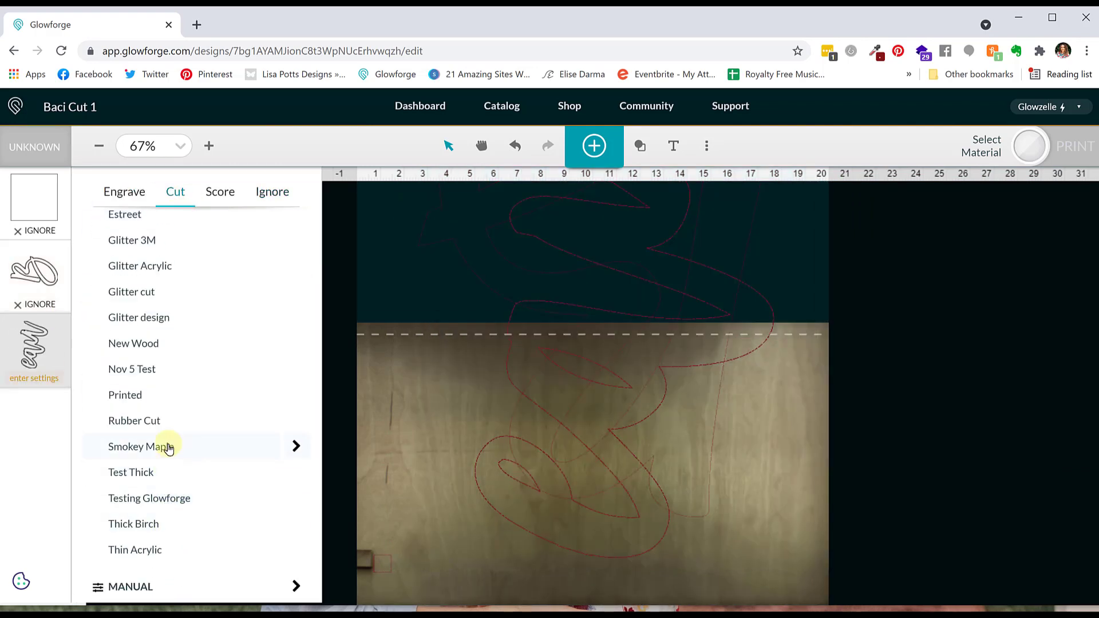
{"action": "left_click", "coordinate": [589, 434]}
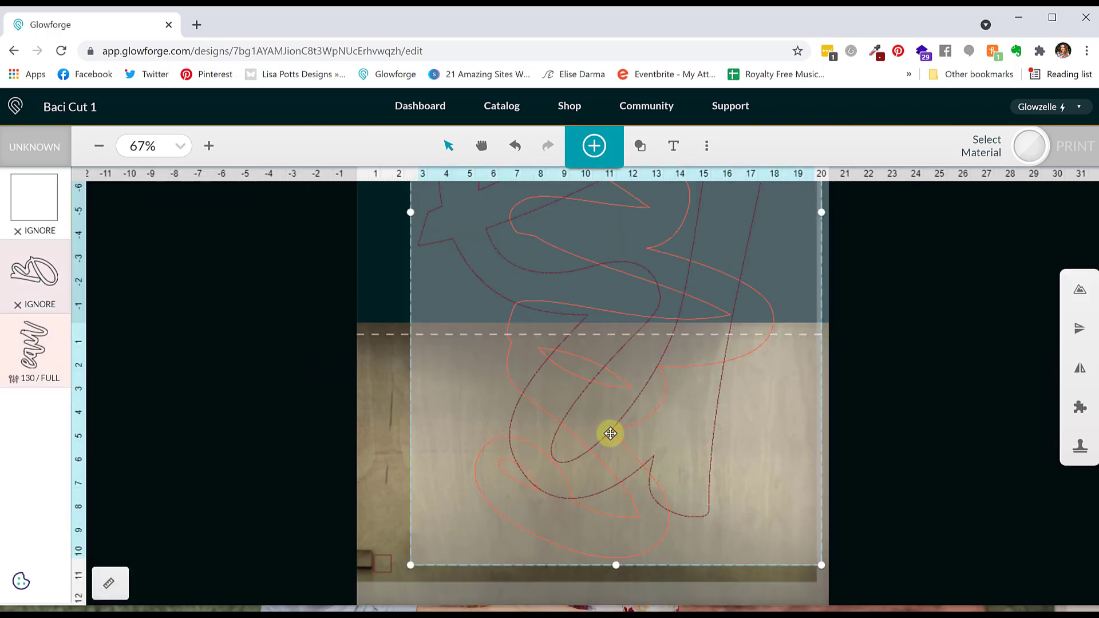
Move both lettering pieces about 1 in toward the material's front edge, nudge them slightly left and deselect them.
{"action": "left_click_drag", "start_coordinate": [611, 434], "coordinate": [607, 458]}
{"action": "scroll", "coordinate": [821, 462], "scroll_direction": "up", "scroll_amount": 6}
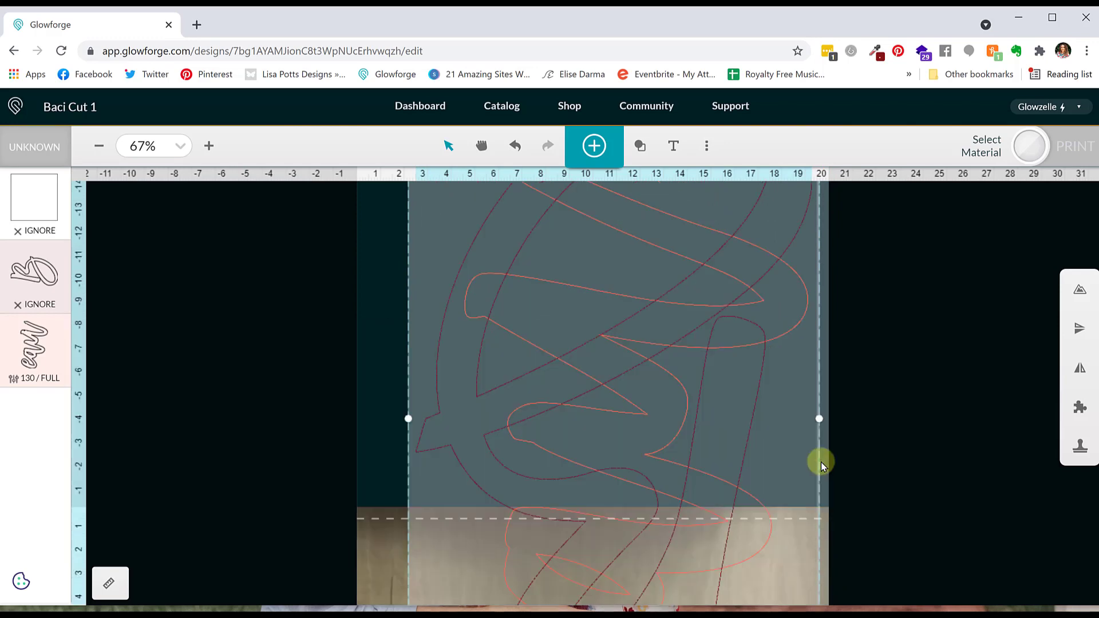
{"action": "scroll", "coordinate": [820, 461], "scroll_direction": "down", "scroll_amount": 8}
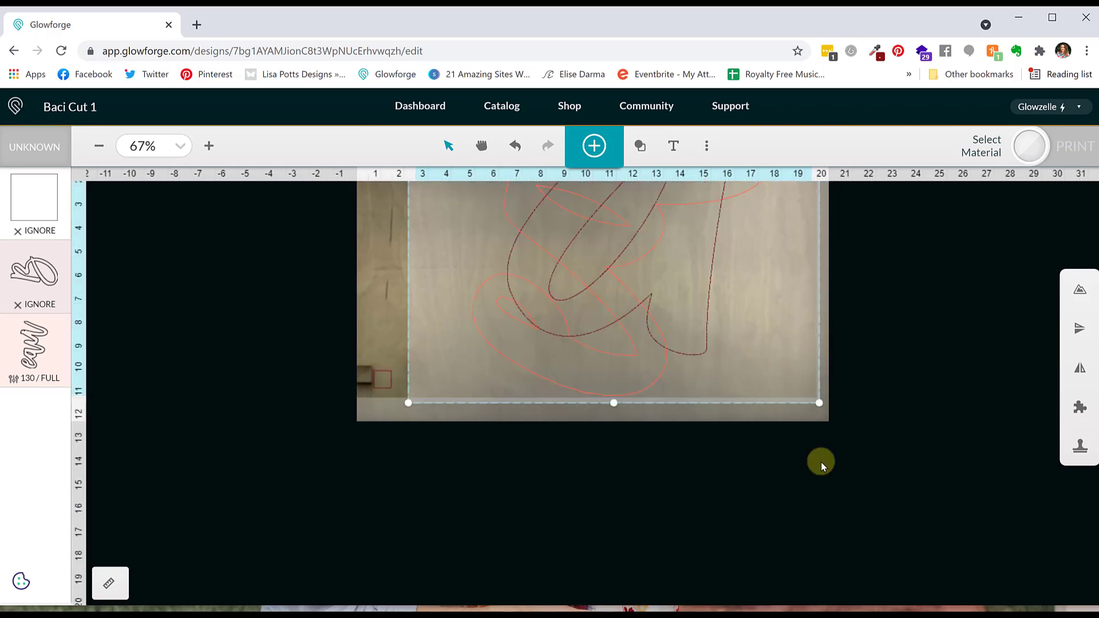
{"action": "scroll", "coordinate": [821, 462], "scroll_direction": "up", "scroll_amount": 3}
{"action": "key", "text": "Left"}
{"action": "key", "text": "Left"}
{"action": "key", "text": "Left"}
{"action": "key", "text": "Left"}
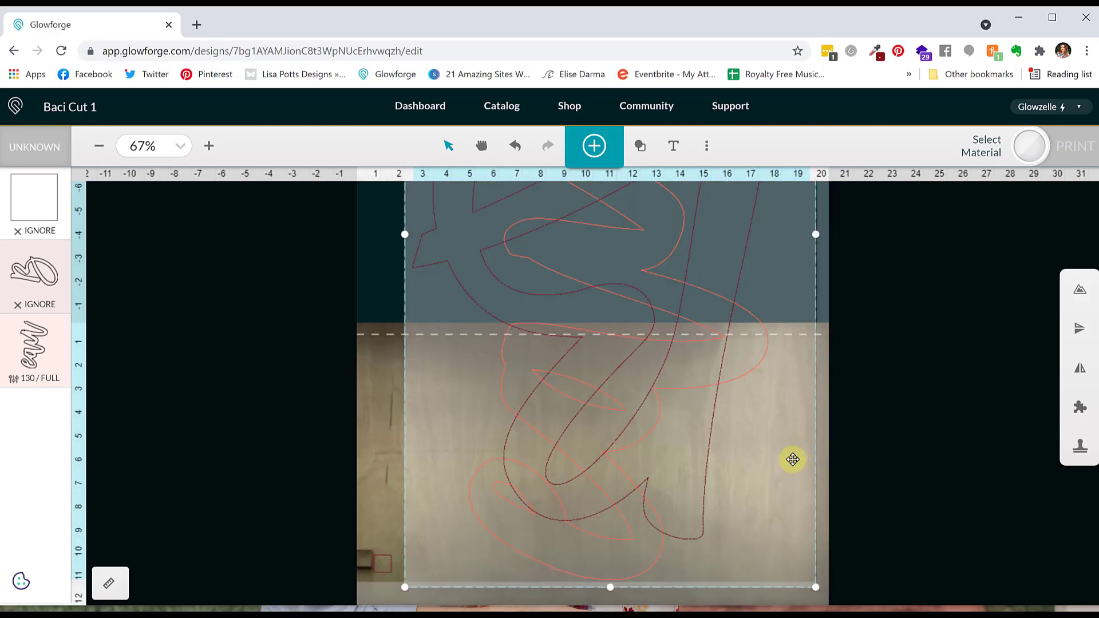
{"action": "left_click", "coordinate": [888, 458]}
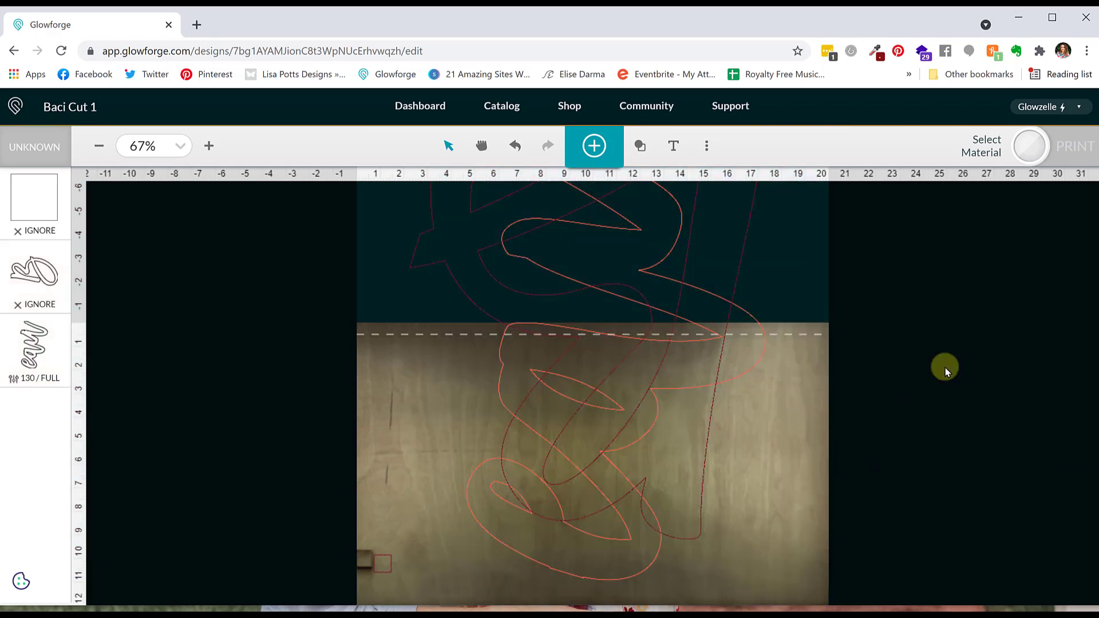
Set the laser focus at a point near the middle of the material, between the lettering's outlines.
{"action": "left_click", "coordinate": [707, 147]}
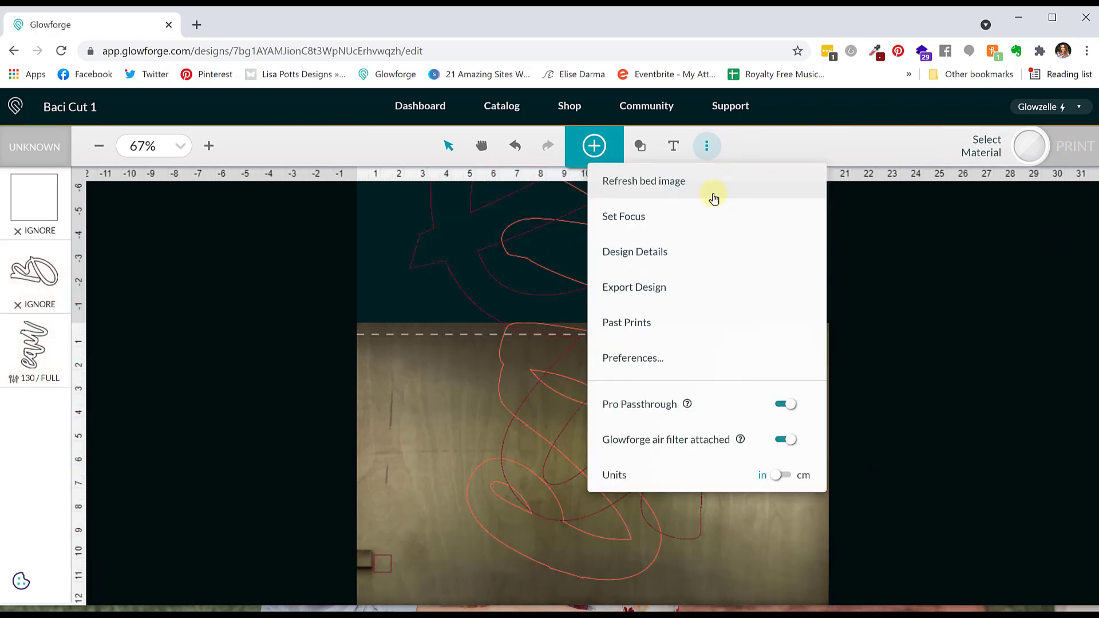
{"action": "left_click", "coordinate": [683, 224]}
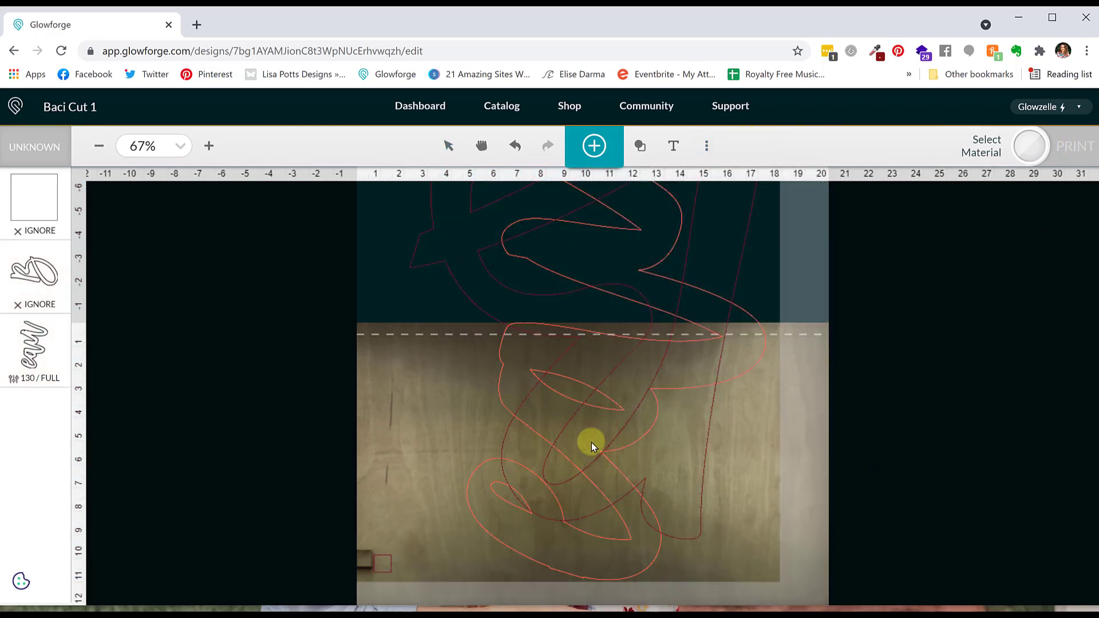
{"action": "left_click", "coordinate": [592, 445]}
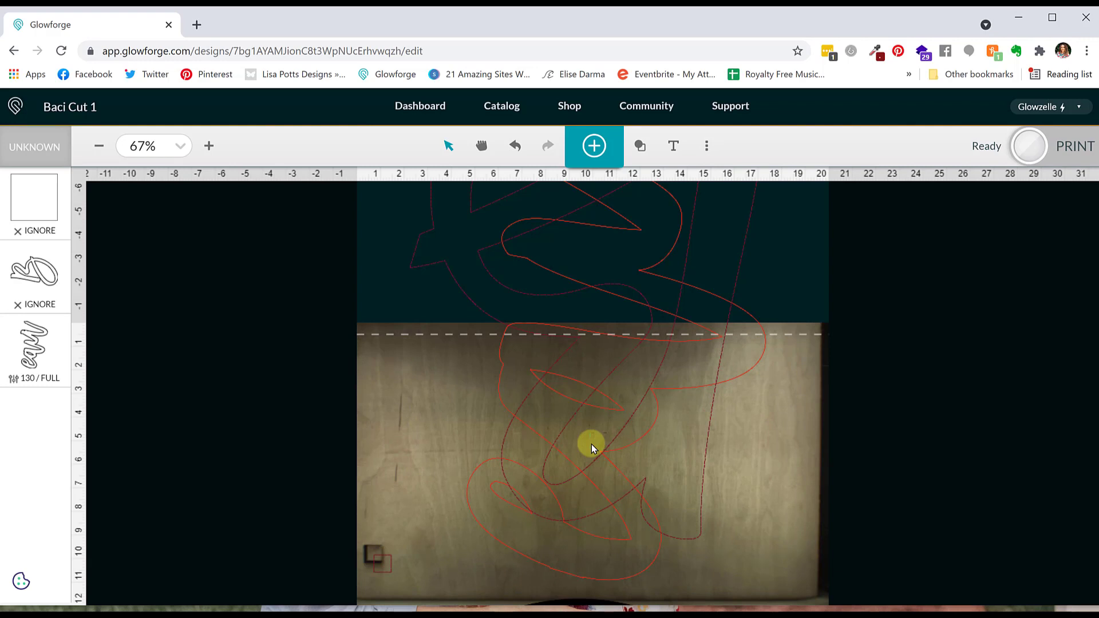
Start the passthrough print and continue to automatic alignment of the next section at the shift-material pause.
{"action": "left_click", "coordinate": [1076, 150]}
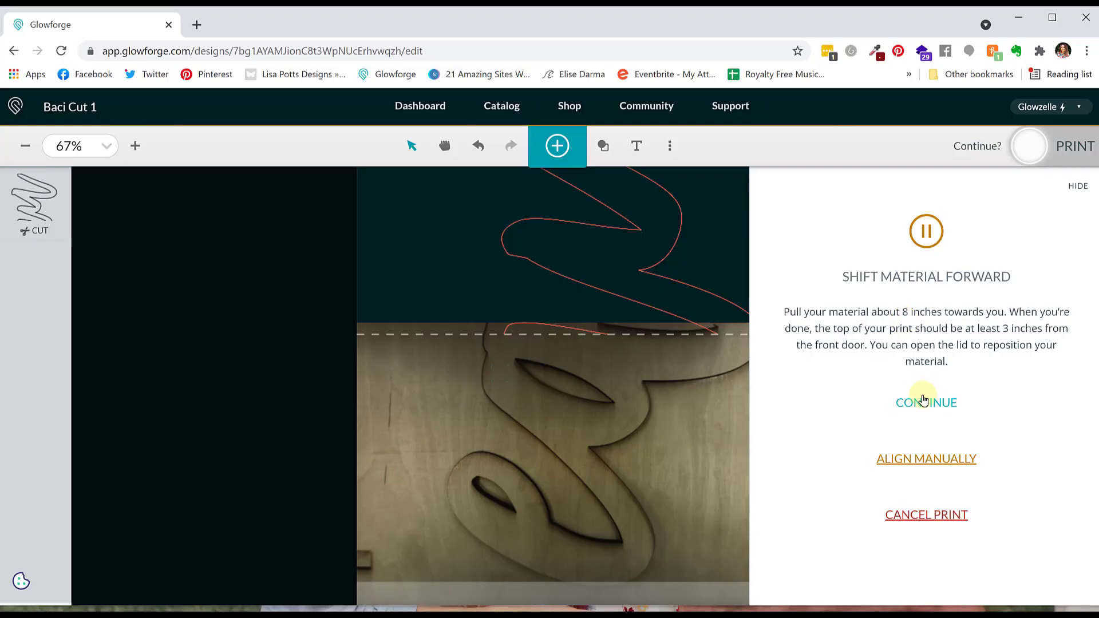
{"action": "left_click", "coordinate": [925, 400]}
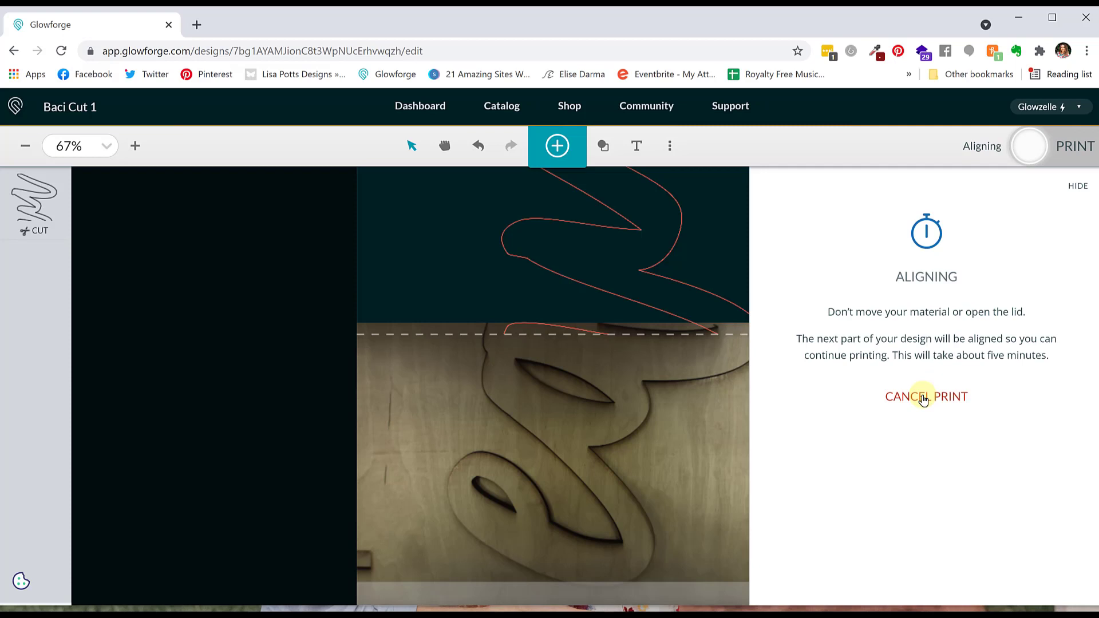